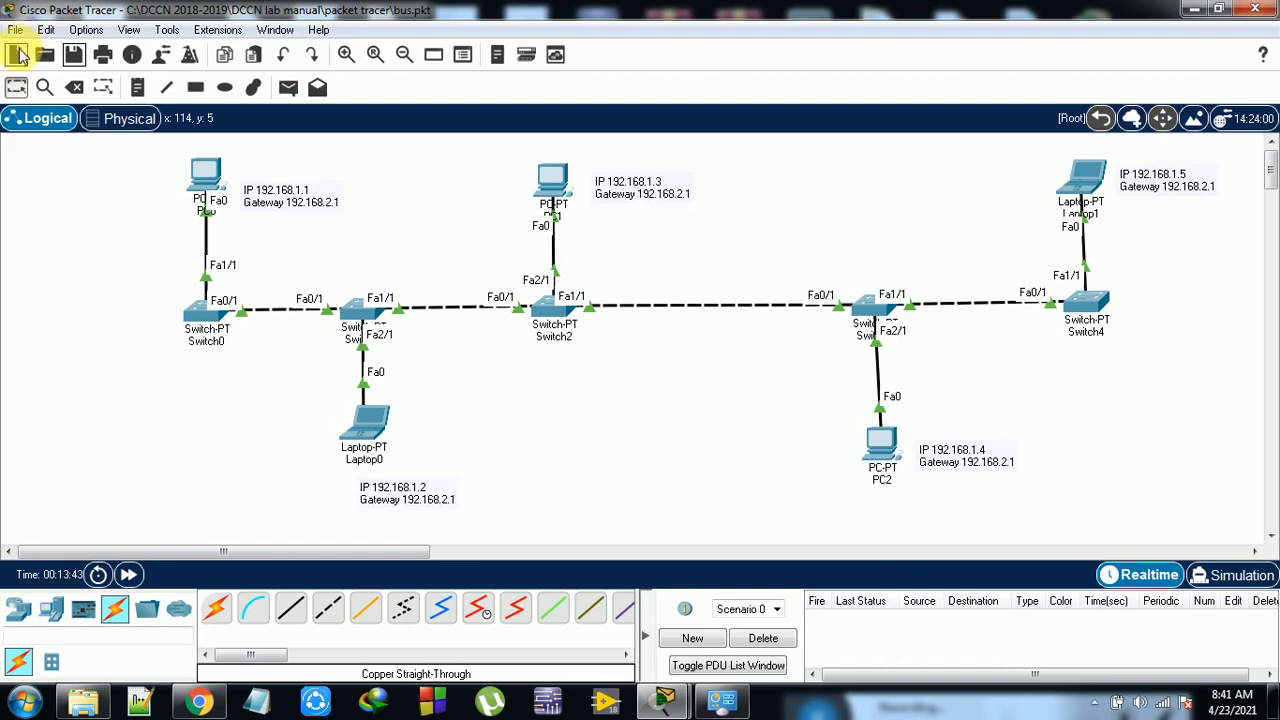
# Start a new empty network and choose to save the currently open bus network
pyautogui.click(17, 54)
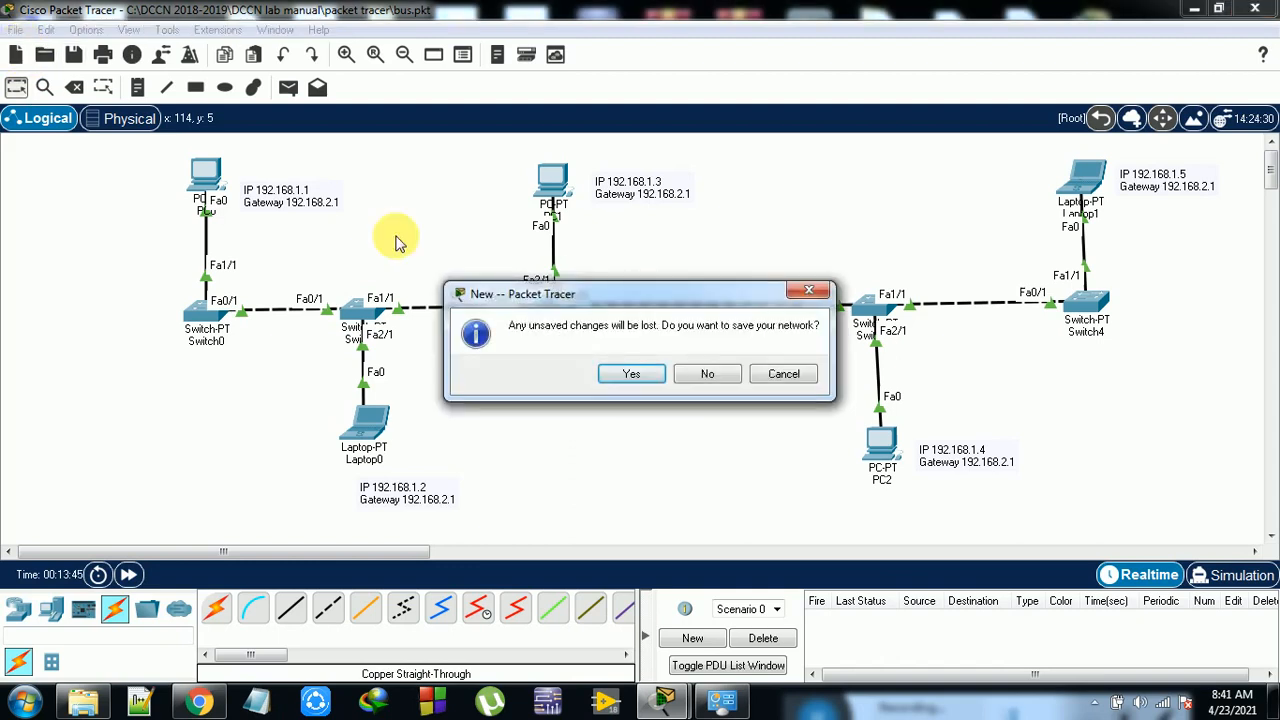
pyautogui.click(632, 374)
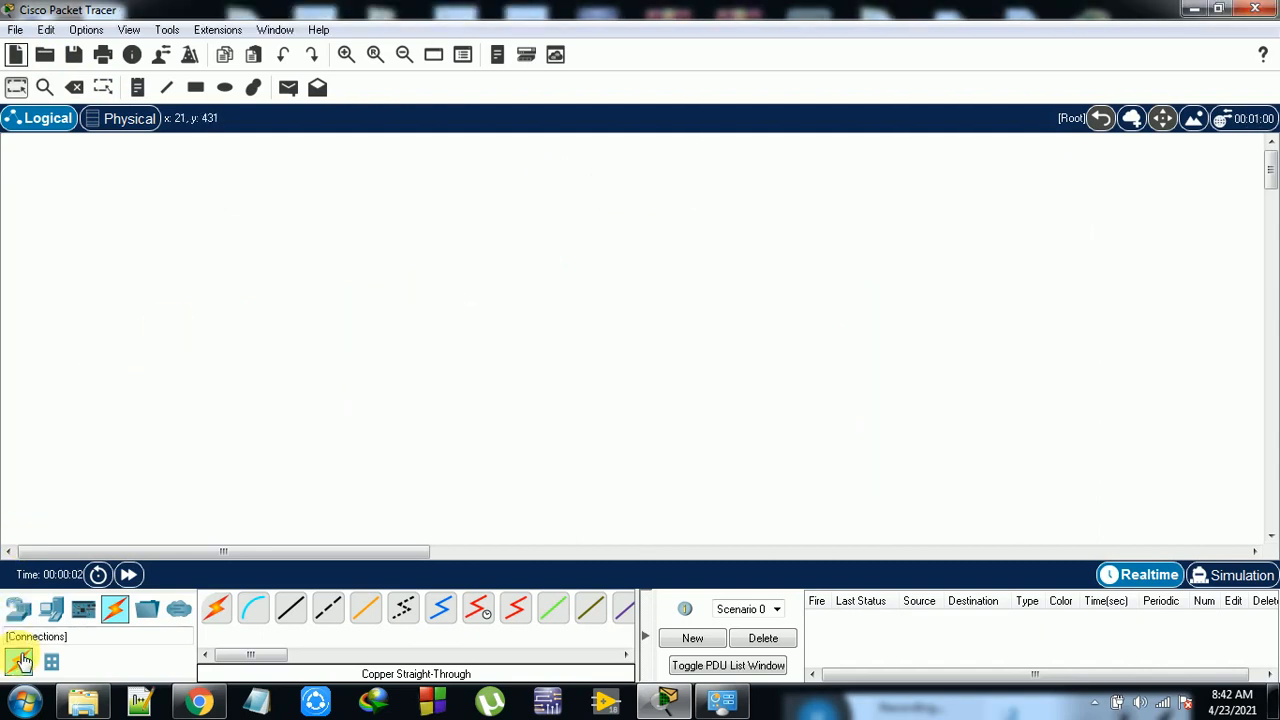
# Place a 2960 switch near the middle of the workspace
pyautogui.click(22, 610)
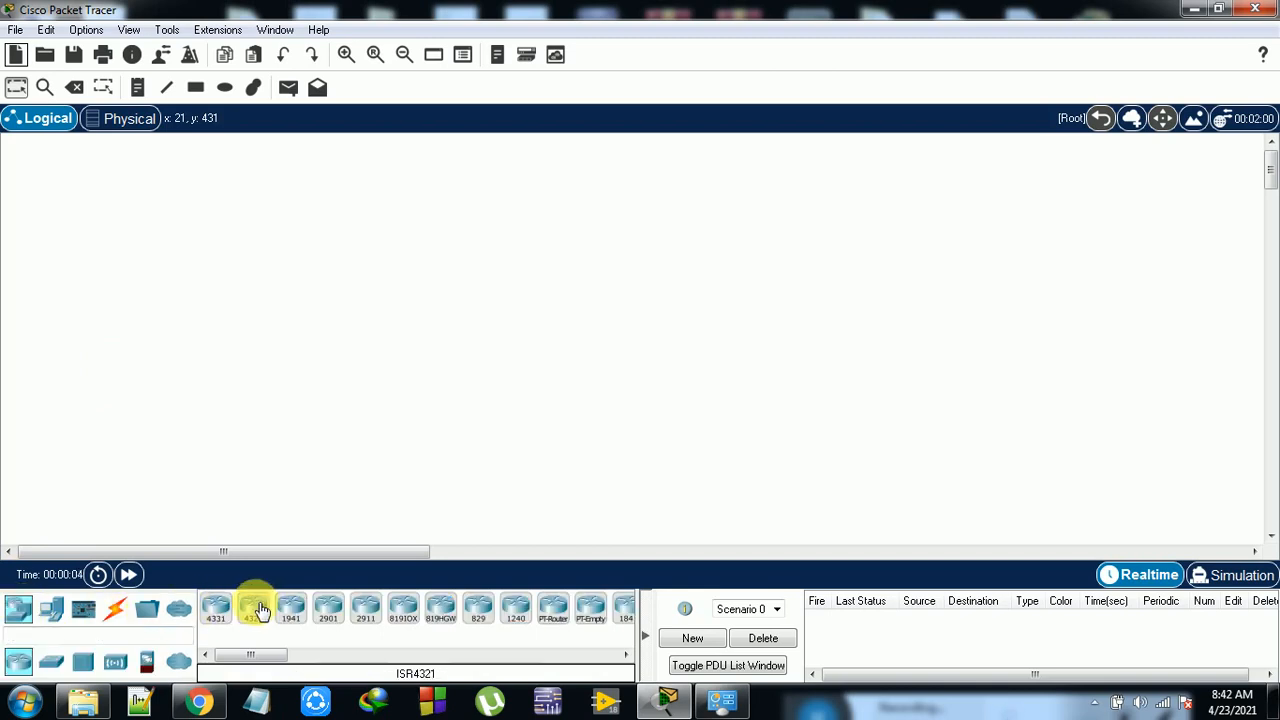
pyautogui.click(58, 663)
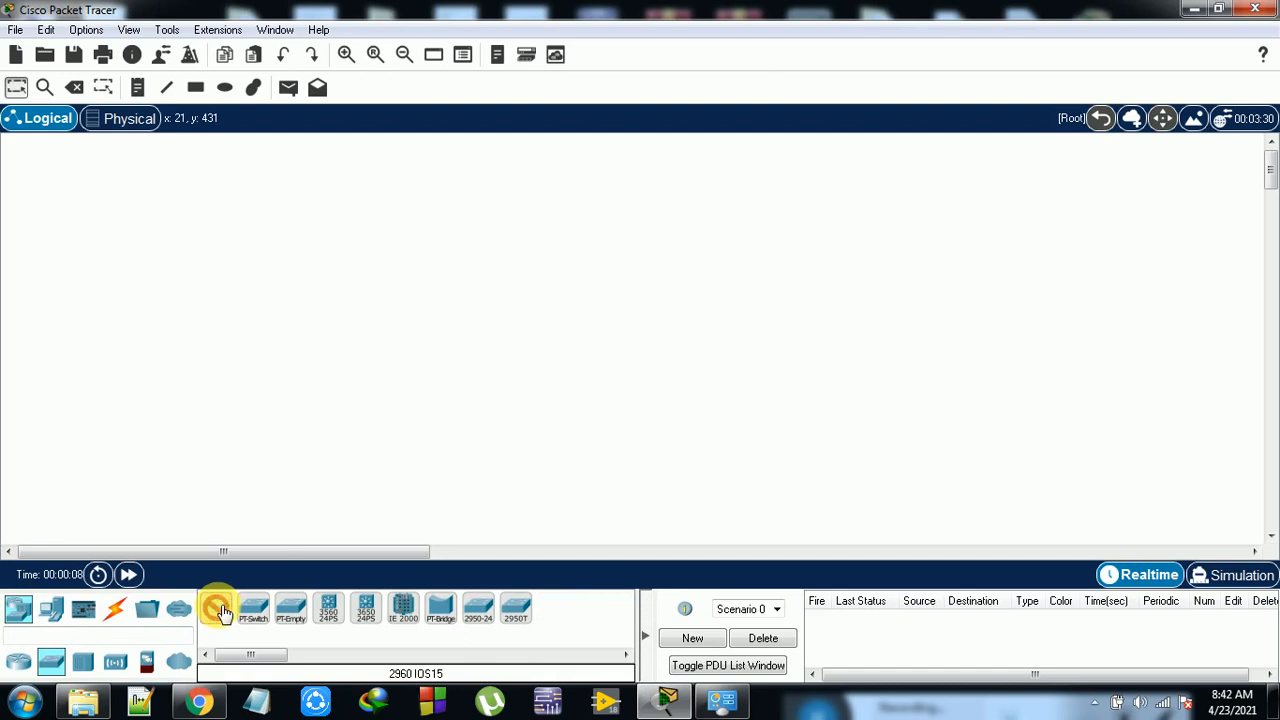
pyautogui.click(563, 318)
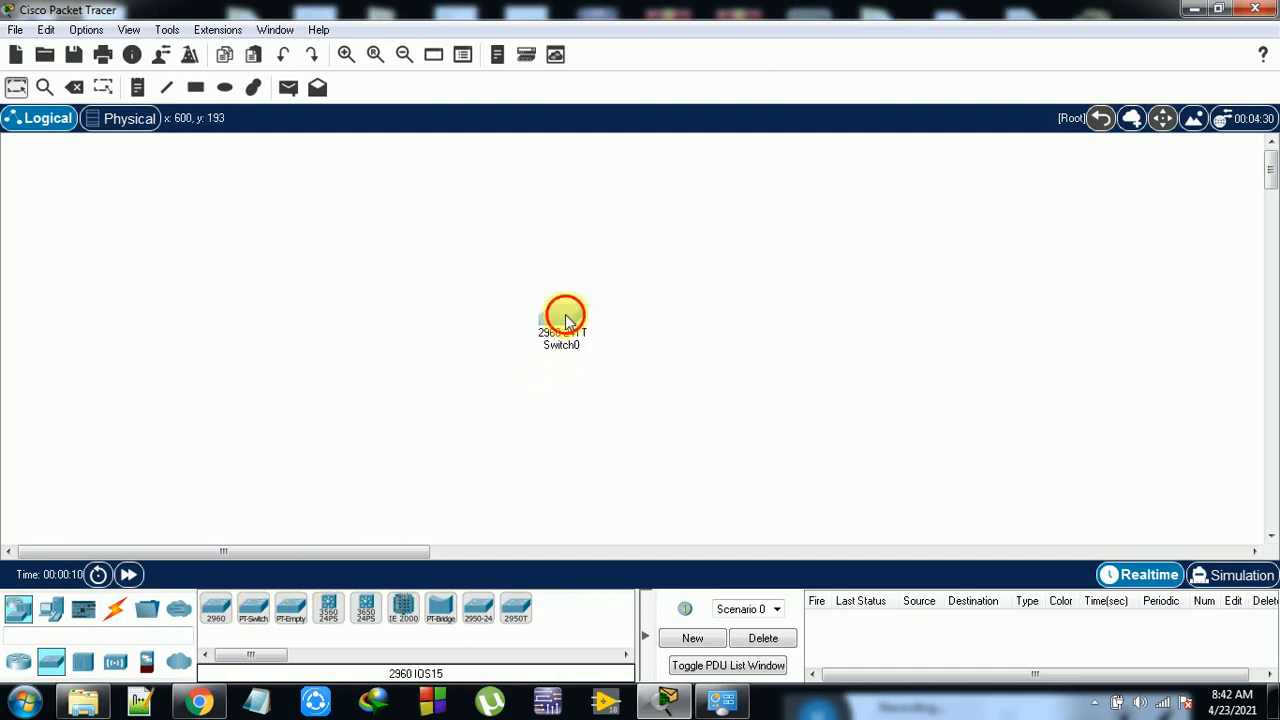
pyautogui.moveTo(565, 320)
pyautogui.mouseDown()
pyautogui.moveTo(591, 314)
pyautogui.moveTo(561, 340)
pyautogui.mouseUp()
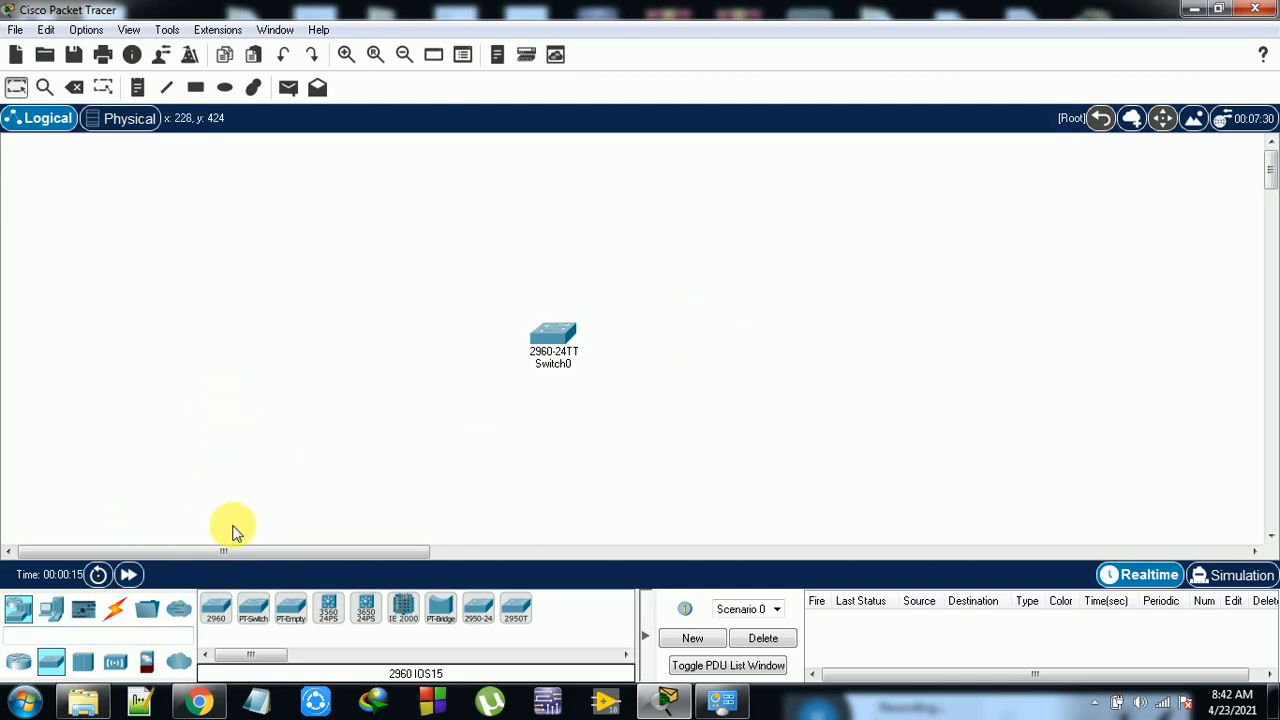
# Place five PC end devices spread out around the switch
pyautogui.click(52, 610)
pyautogui.click(216, 607)
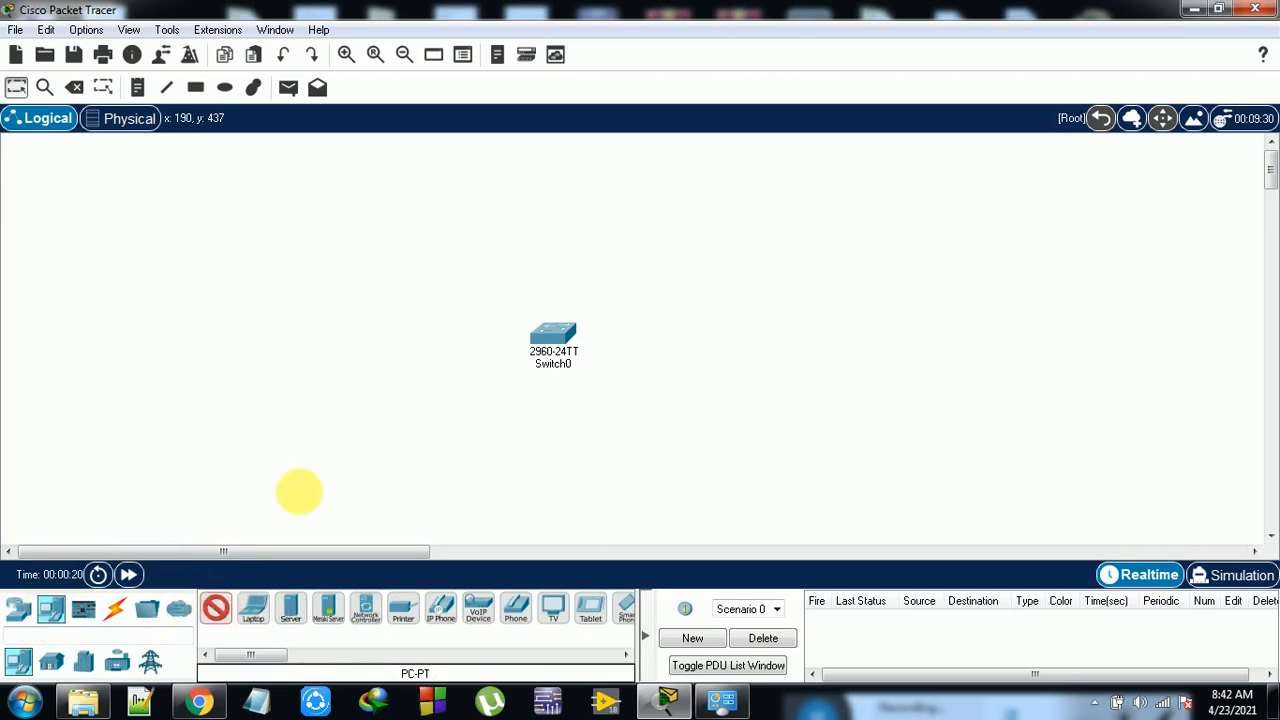
pyautogui.click(262, 195)
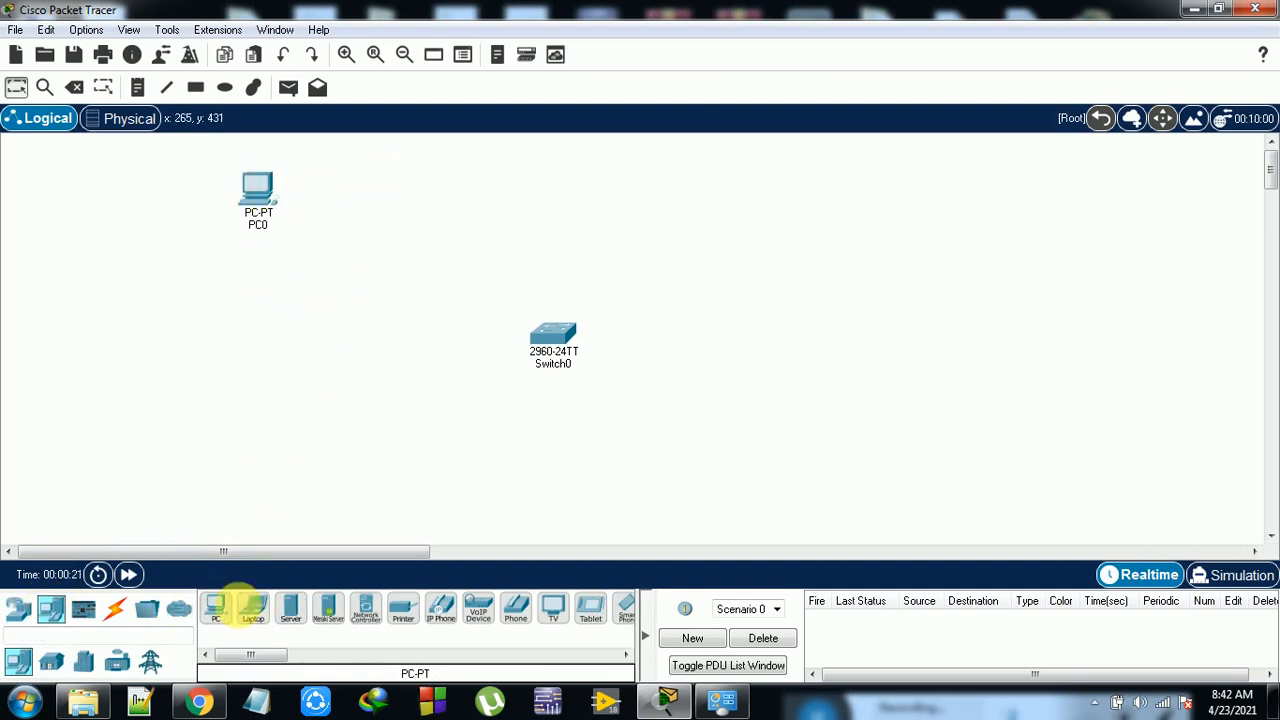
pyautogui.click(216, 607)
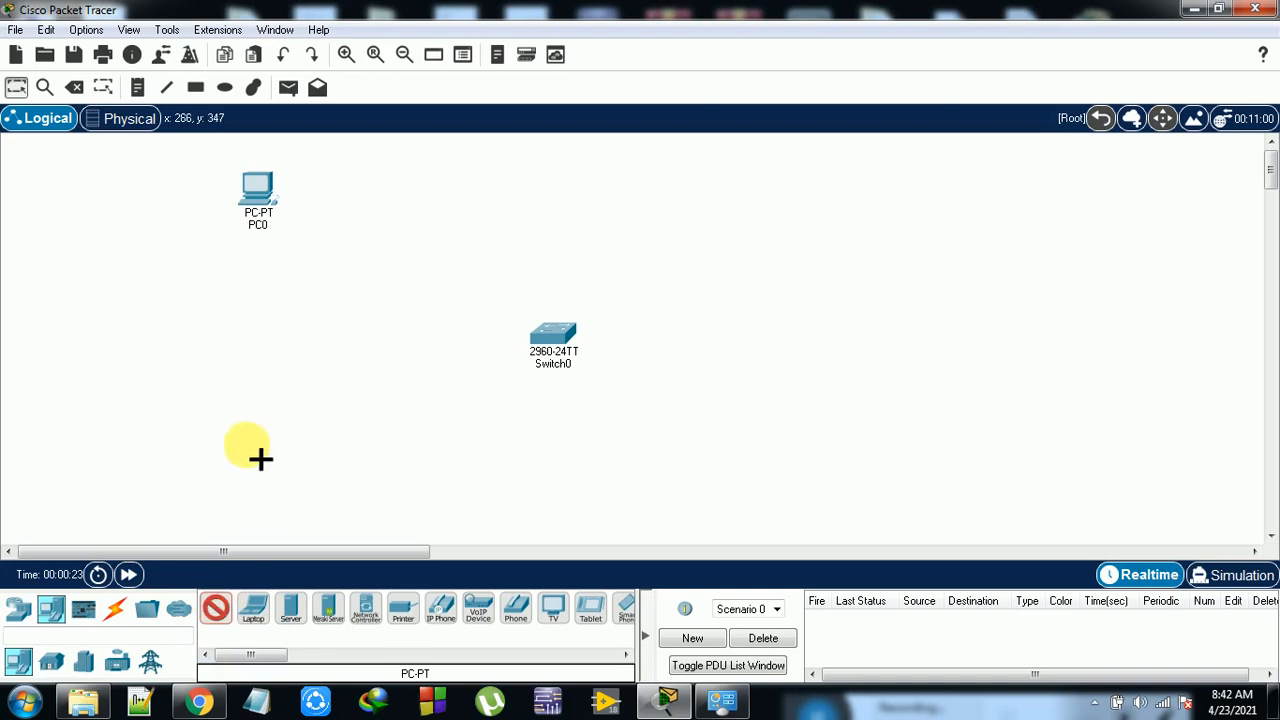
pyautogui.click(251, 430)
pyautogui.click(216, 607)
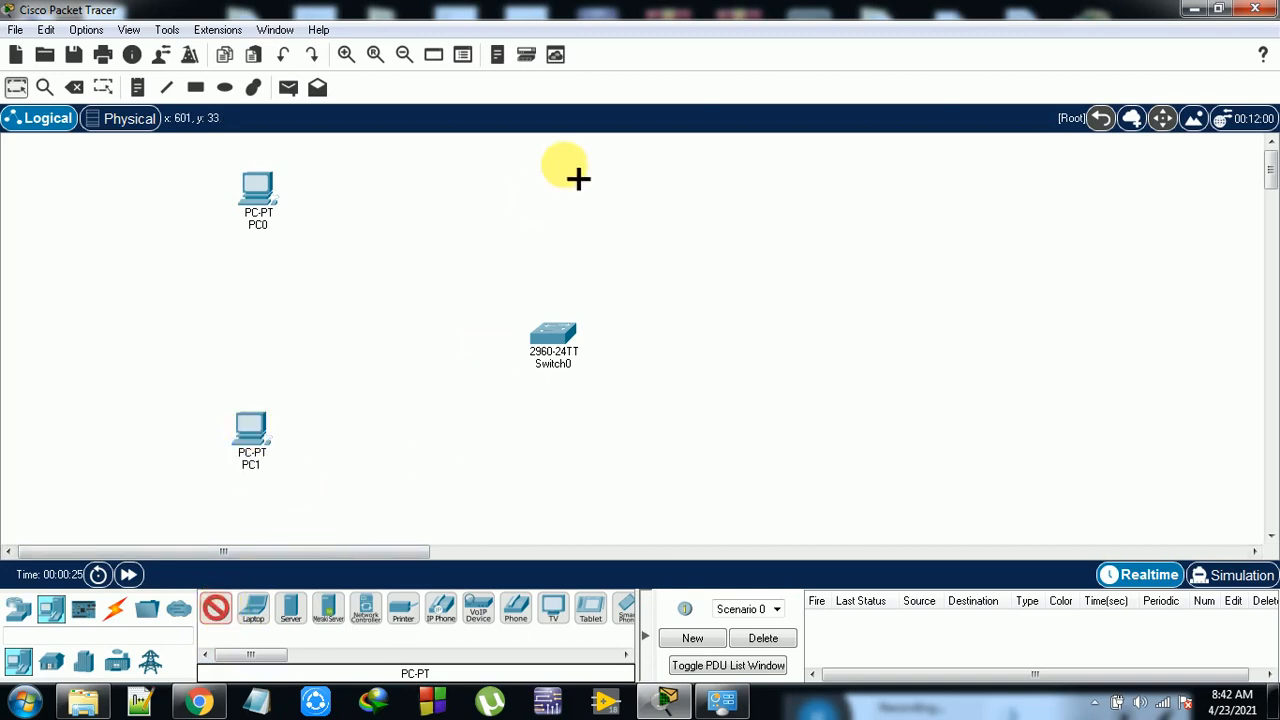
pyautogui.click(545, 163)
pyautogui.click(216, 607)
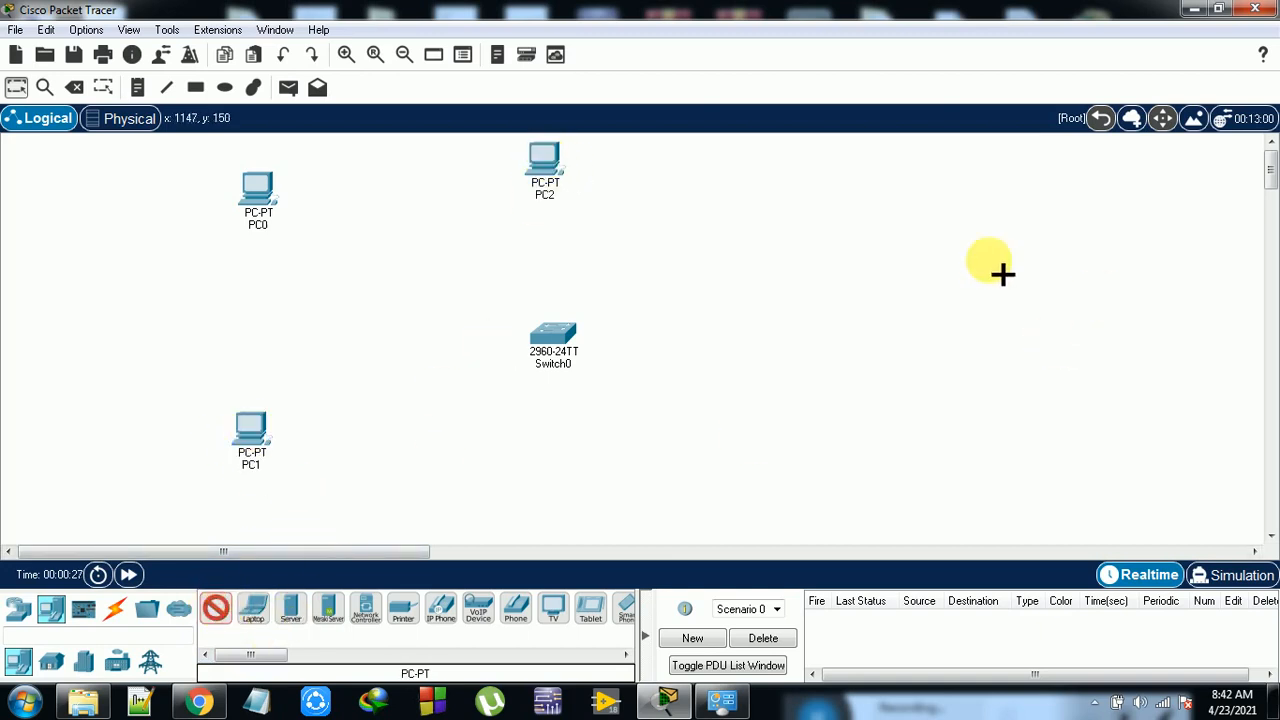
pyautogui.click(943, 262)
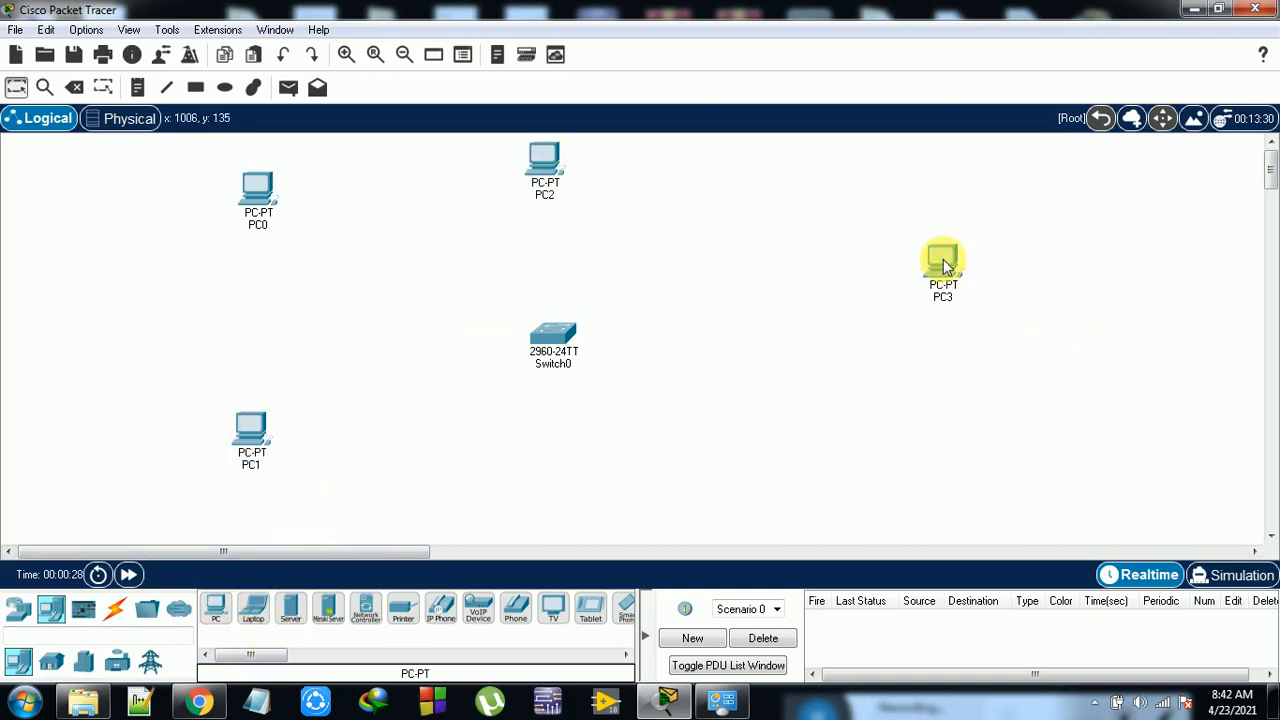
pyautogui.click(216, 607)
pyautogui.click(862, 478)
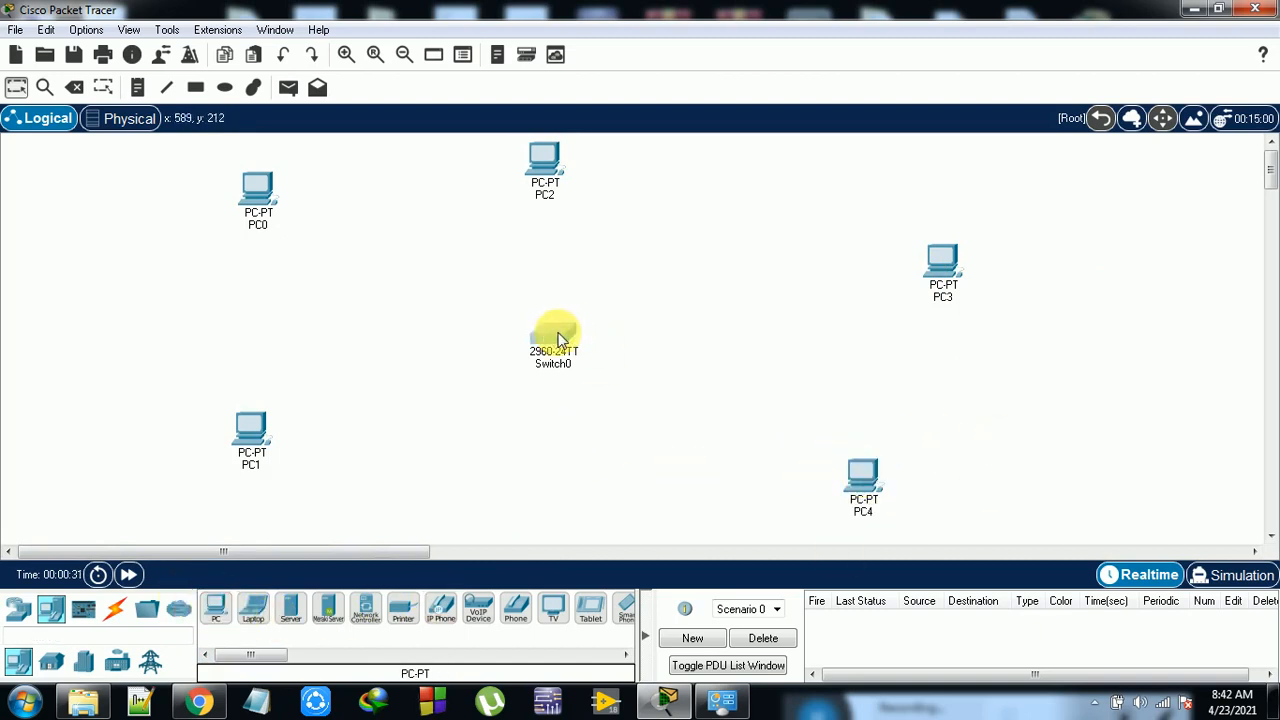
# Rearrange the switch and five PCs into a compact star layout, with PC2 above and PC4 below the switch
pyautogui.moveTo(557, 334); pyautogui.dragTo(640, 333)
pyautogui.moveTo(560, 157); pyautogui.dragTo(635, 178)
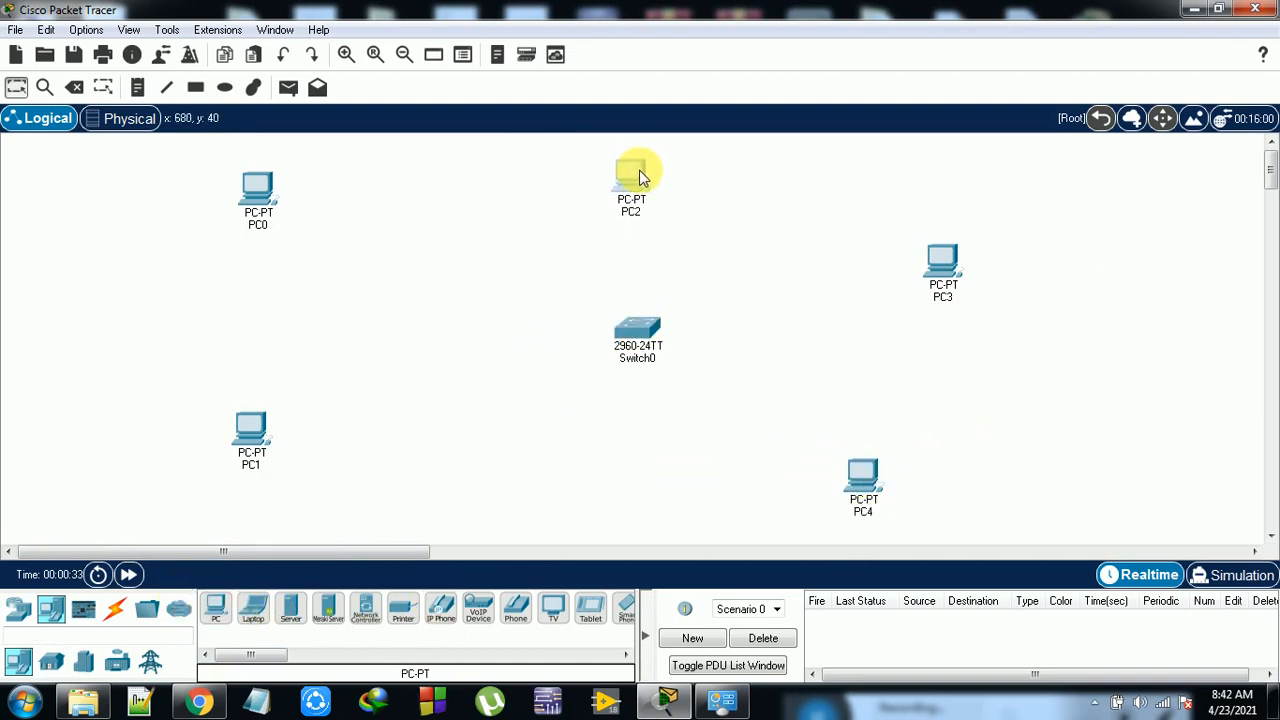
pyautogui.moveTo(260, 183); pyautogui.dragTo(470, 216)
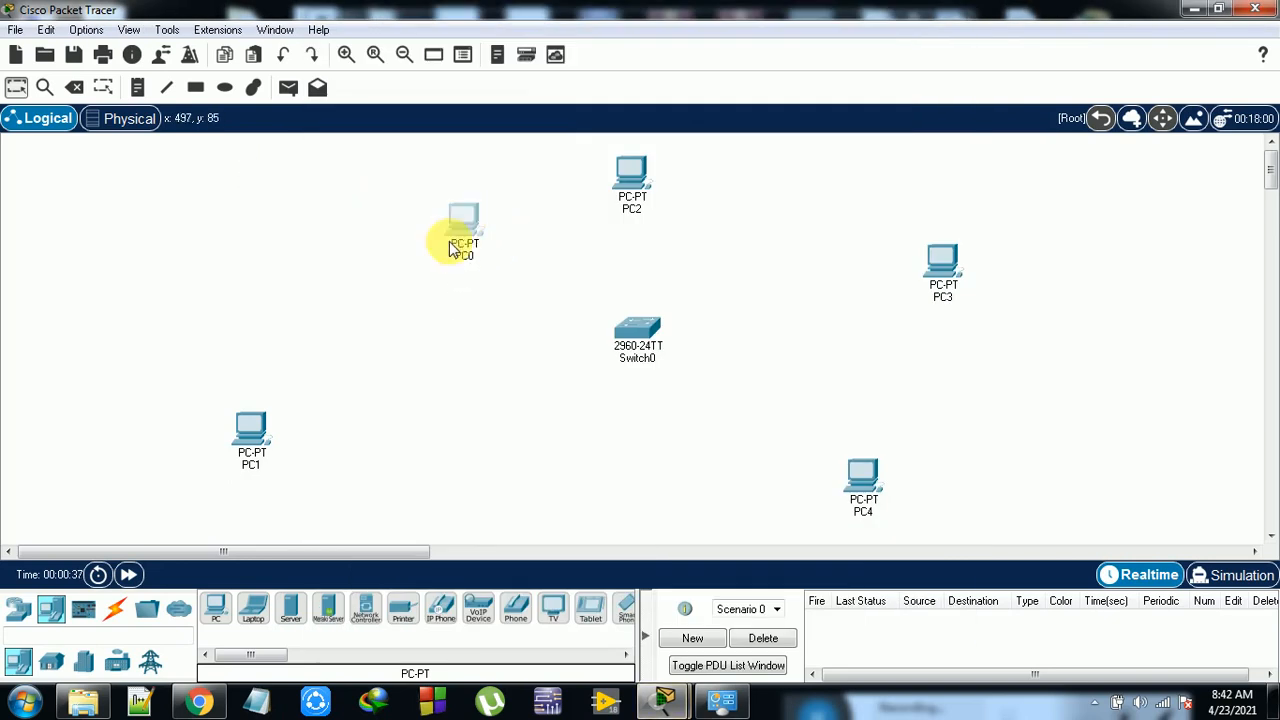
pyautogui.moveTo(258, 428); pyautogui.dragTo(462, 353)
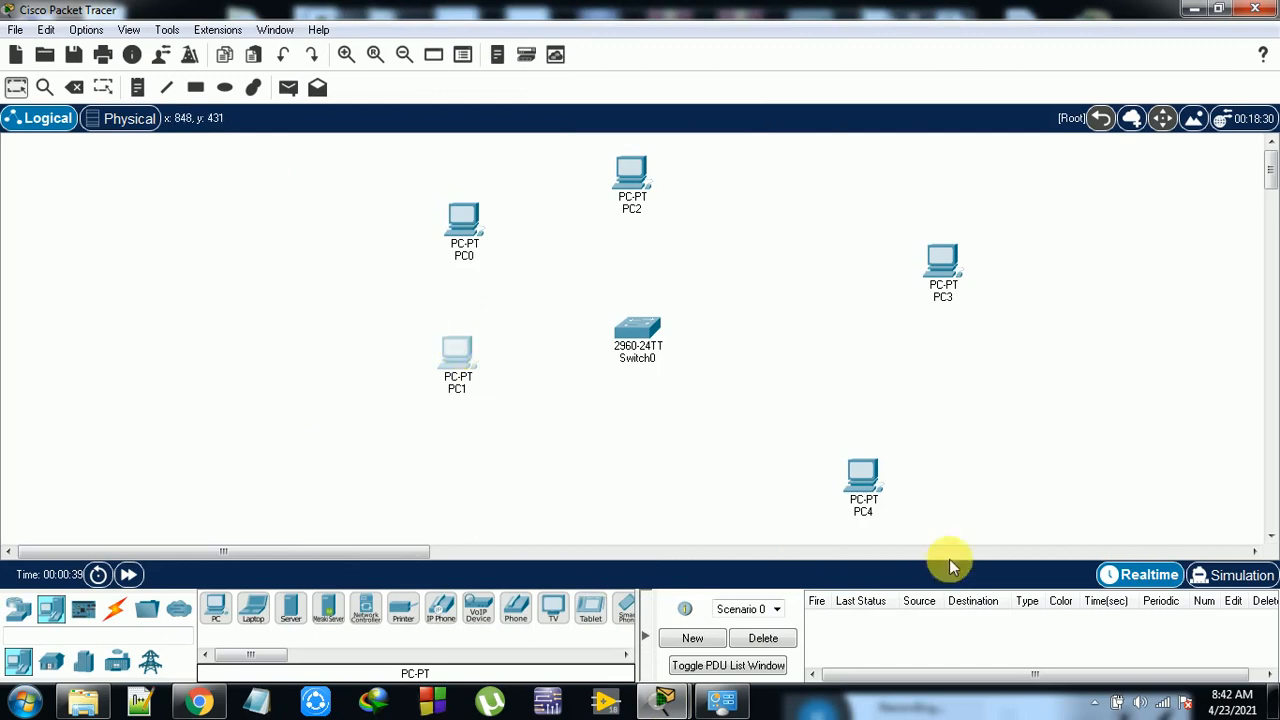
pyautogui.moveTo(873, 487); pyautogui.dragTo(824, 462)
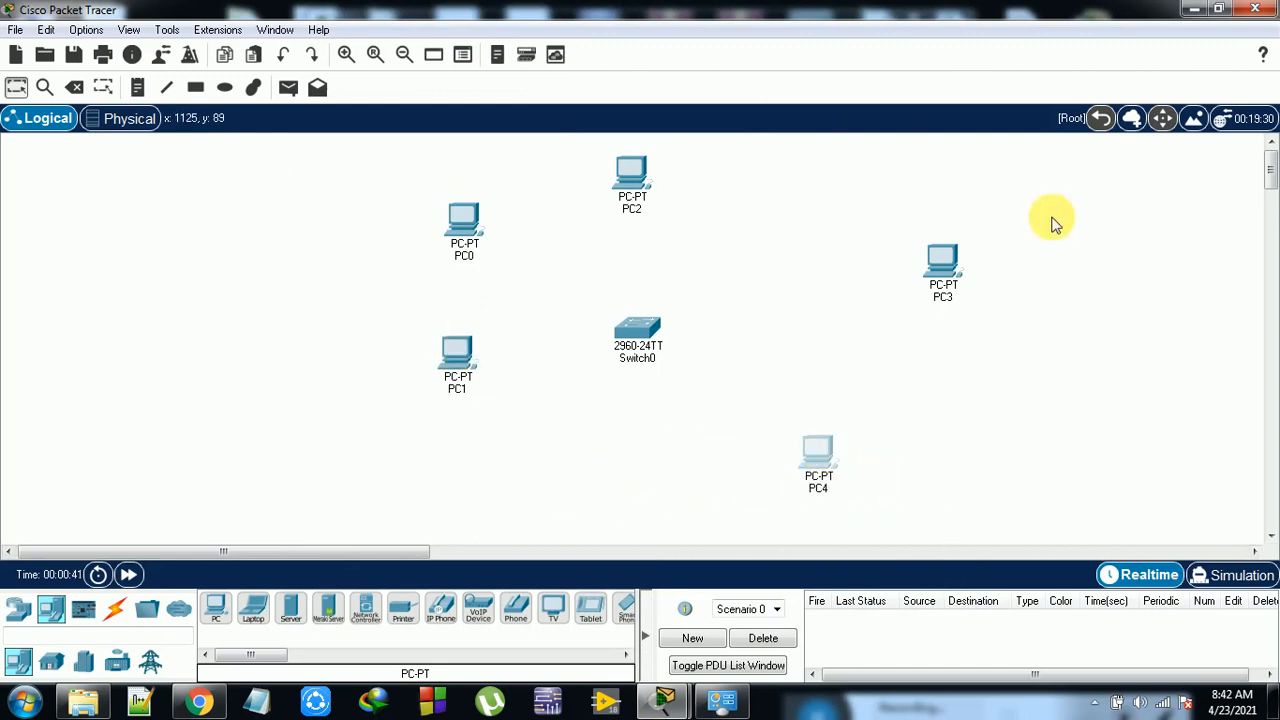
pyautogui.moveTo(950, 268); pyautogui.dragTo(804, 241)
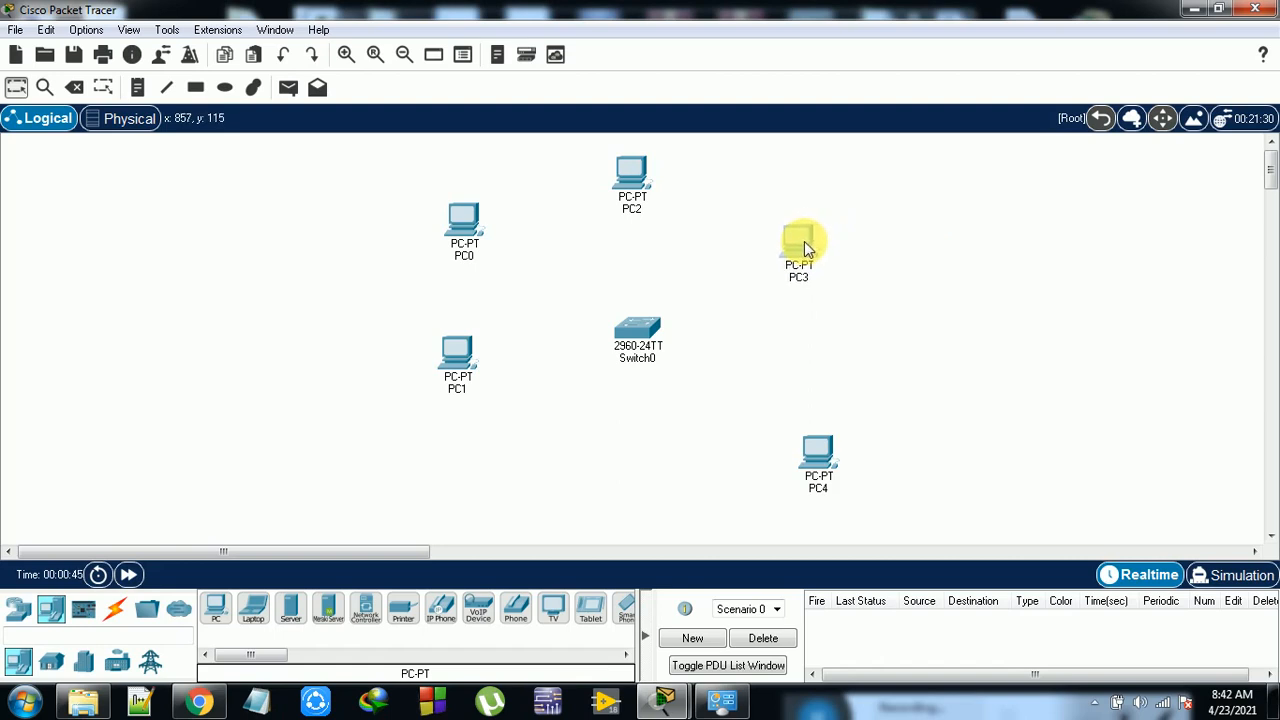
pyautogui.moveTo(818, 484); pyautogui.dragTo(623, 471)
pyautogui.moveTo(646, 329); pyautogui.dragTo(621, 314)
pyautogui.moveTo(629, 466); pyautogui.dragTo(638, 443)
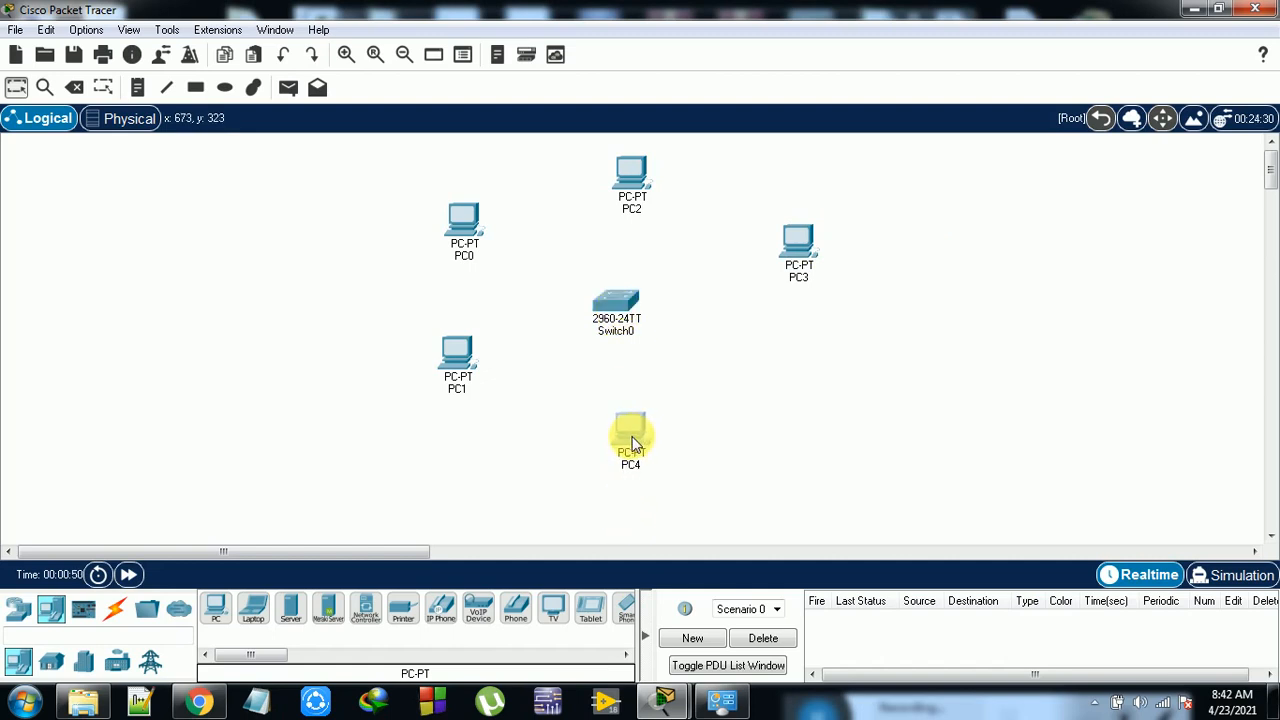
# Add a sixth PC to the lower right of the switch, below PC3
pyautogui.click(218, 612)
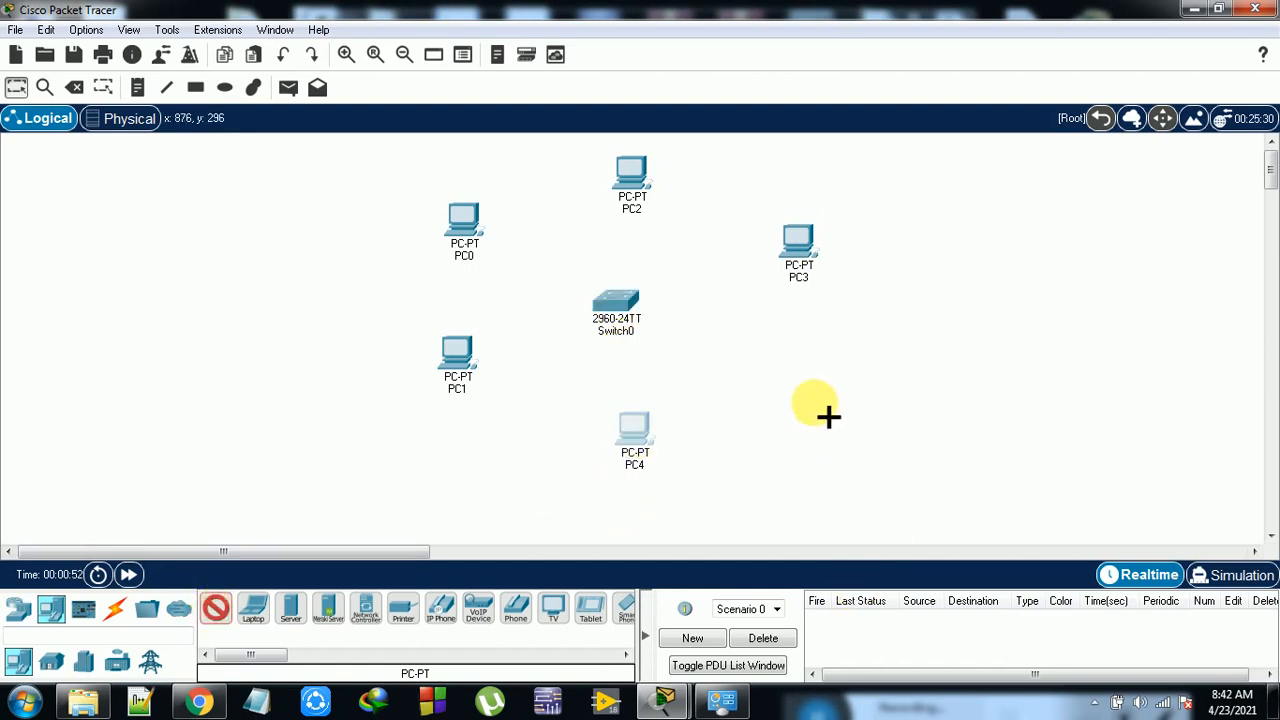
pyautogui.click(812, 408)
pyautogui.moveTo(812, 408); pyautogui.dragTo(789, 388)
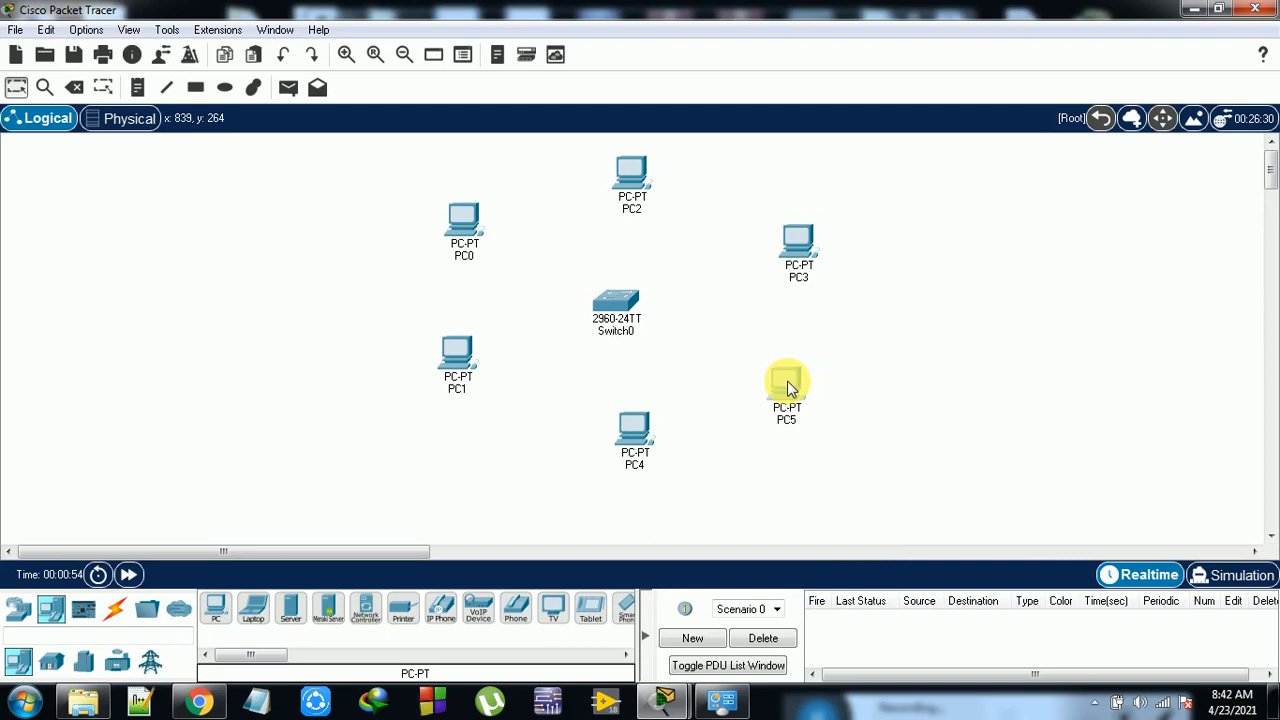
# Fine-tune the positions of PC0, PC1, PC4, PC5 and the switch to even out the star layout
pyautogui.moveTo(469, 220); pyautogui.dragTo(488, 230)
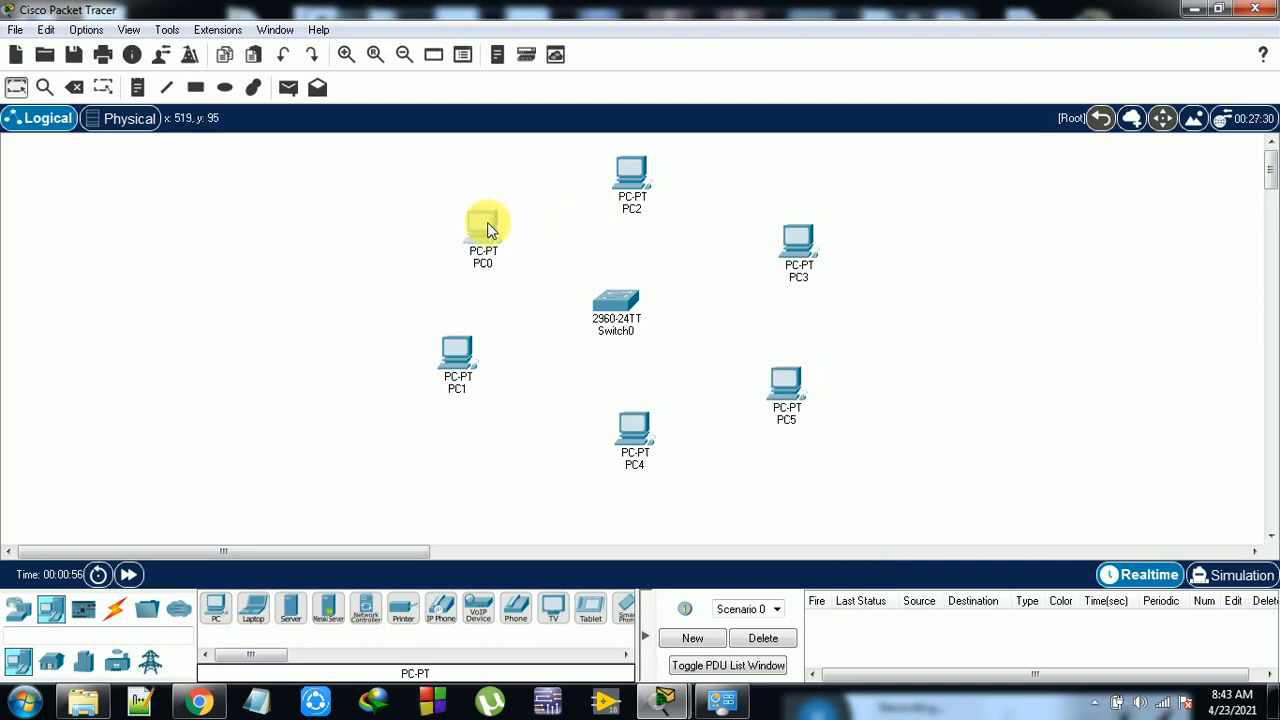
pyautogui.moveTo(456, 352); pyautogui.dragTo(467, 361)
pyautogui.moveTo(634, 432); pyautogui.dragTo(623, 434)
pyautogui.moveTo(781, 395); pyautogui.dragTo(783, 392)
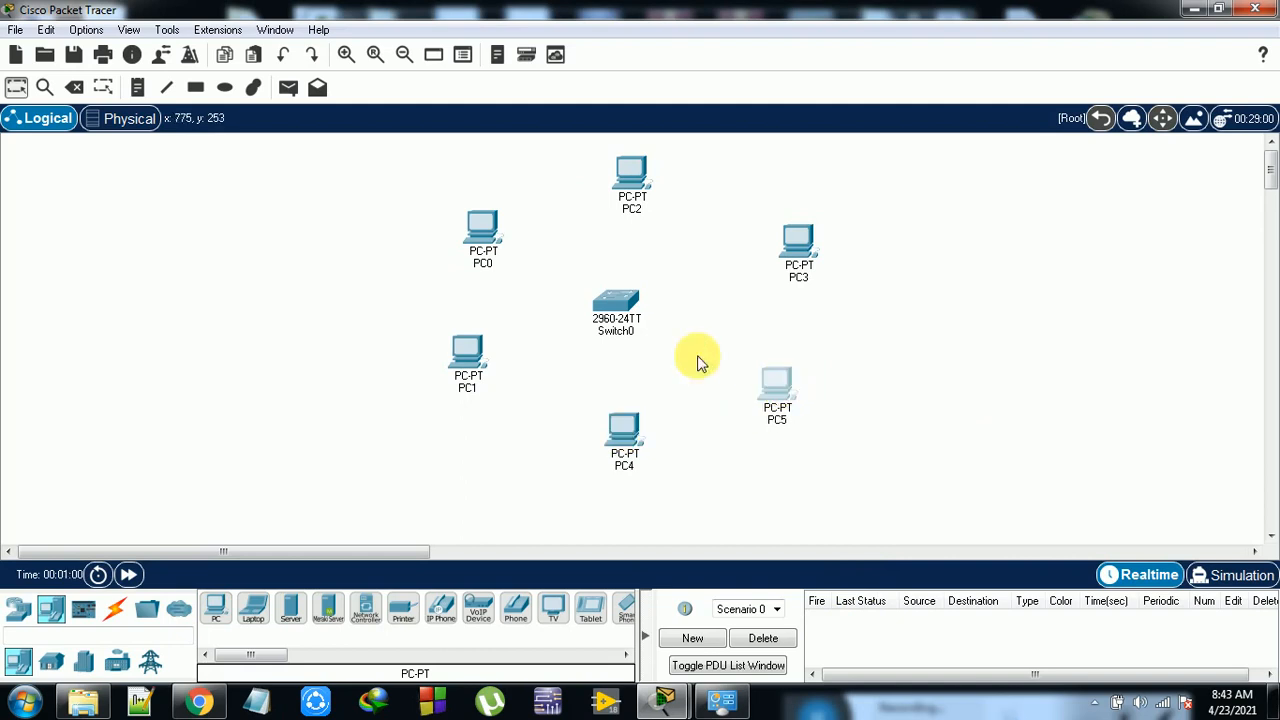
pyautogui.moveTo(609, 300); pyautogui.dragTo(625, 306)
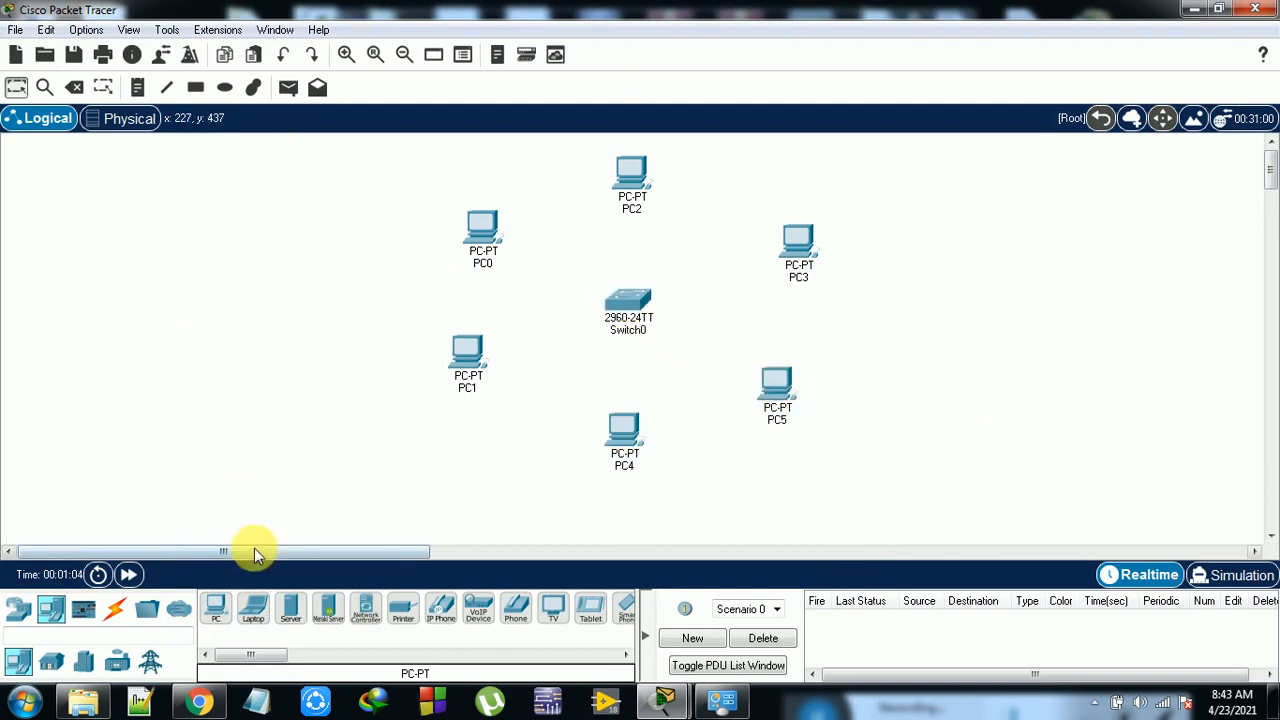
# Connect PC1's FastEthernet0 to the switch's FastEthernet0/1 with a copper straight-through cable
pyautogui.click(117, 611)
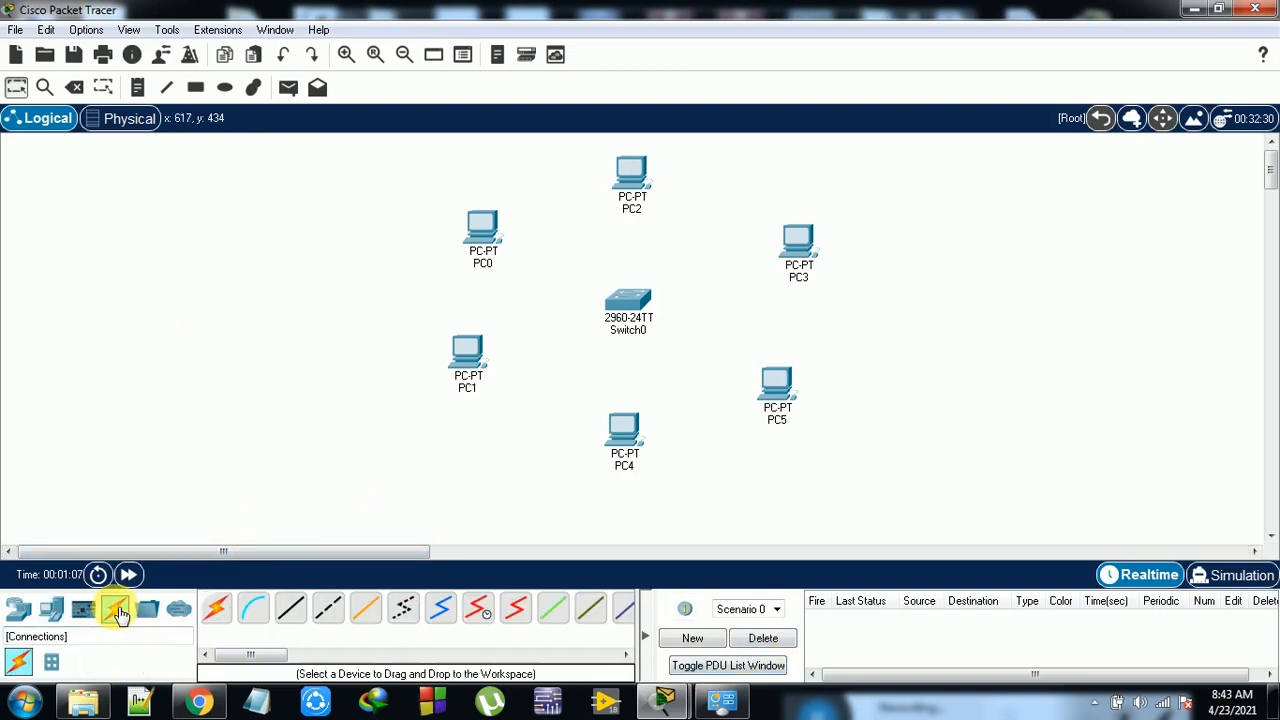
pyautogui.click(291, 608)
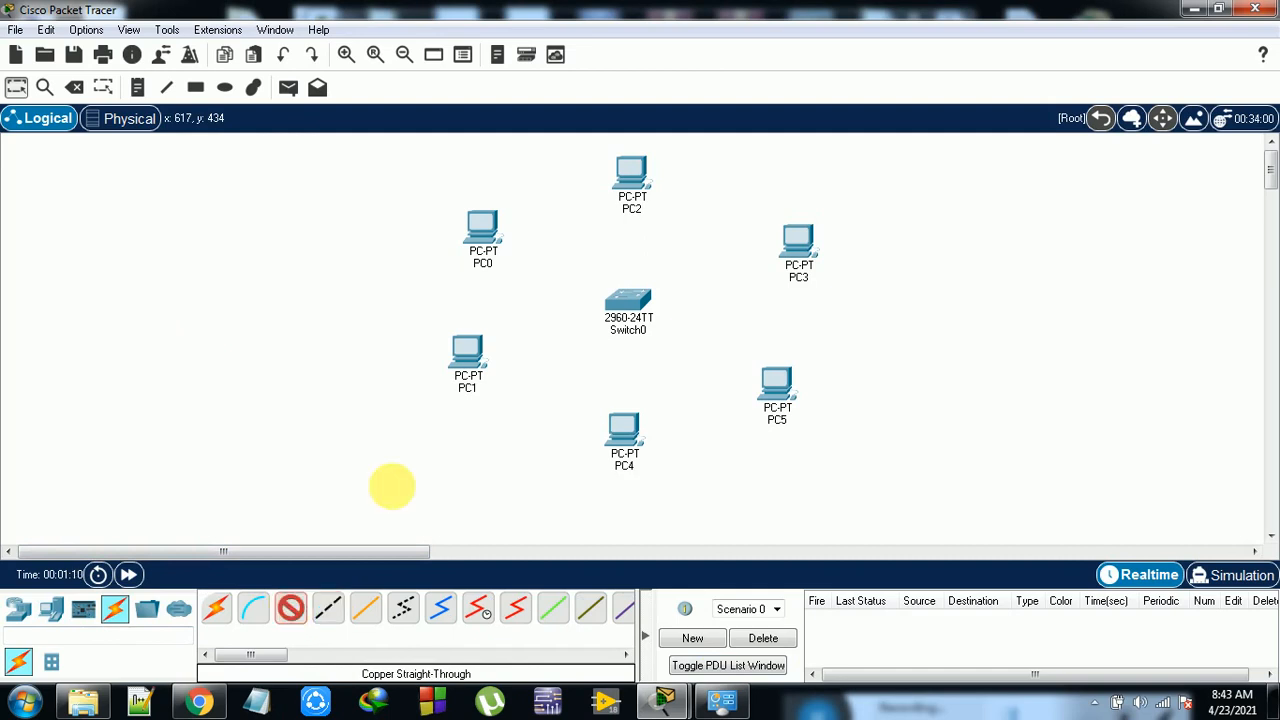
pyautogui.click(482, 364)
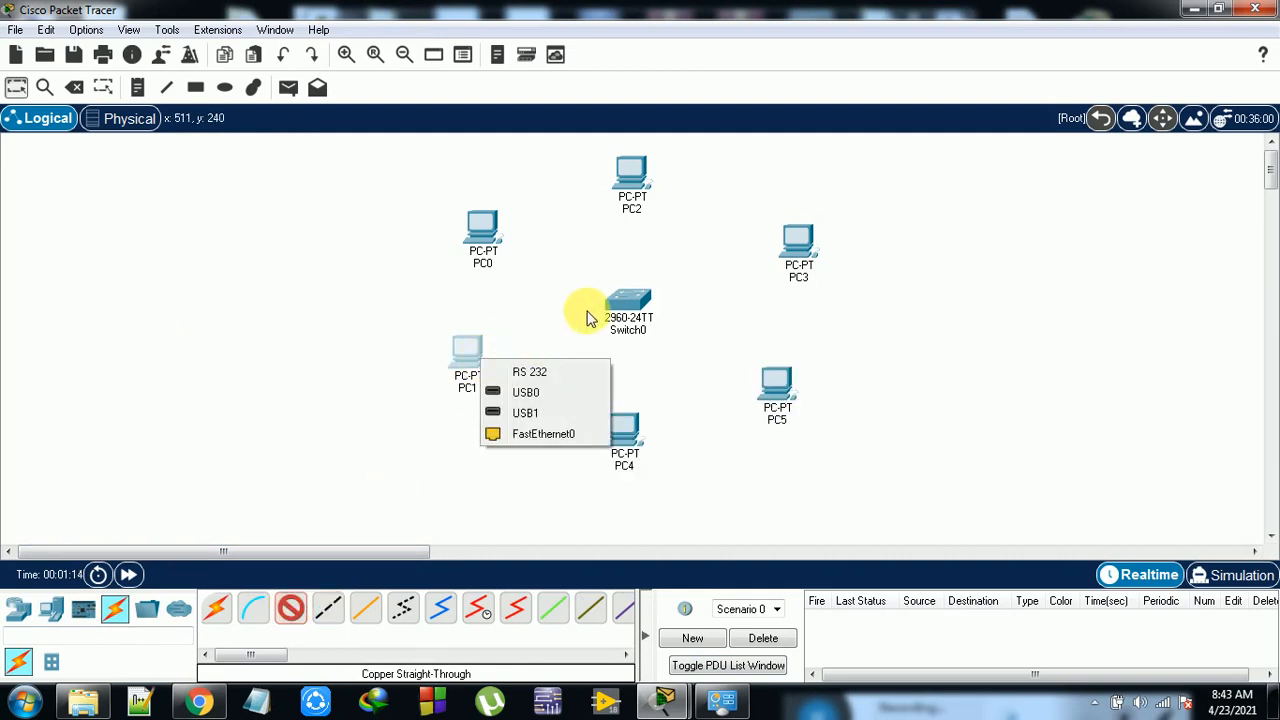
pyautogui.click(545, 435)
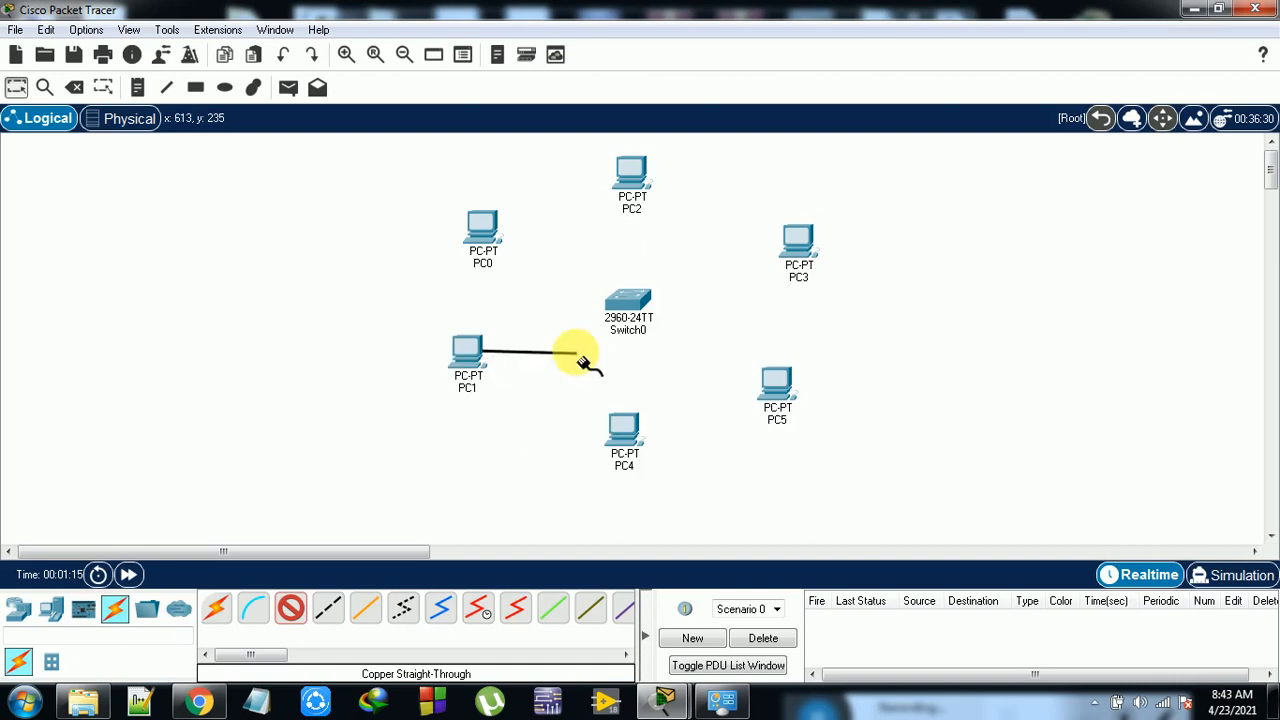
pyautogui.click(622, 310)
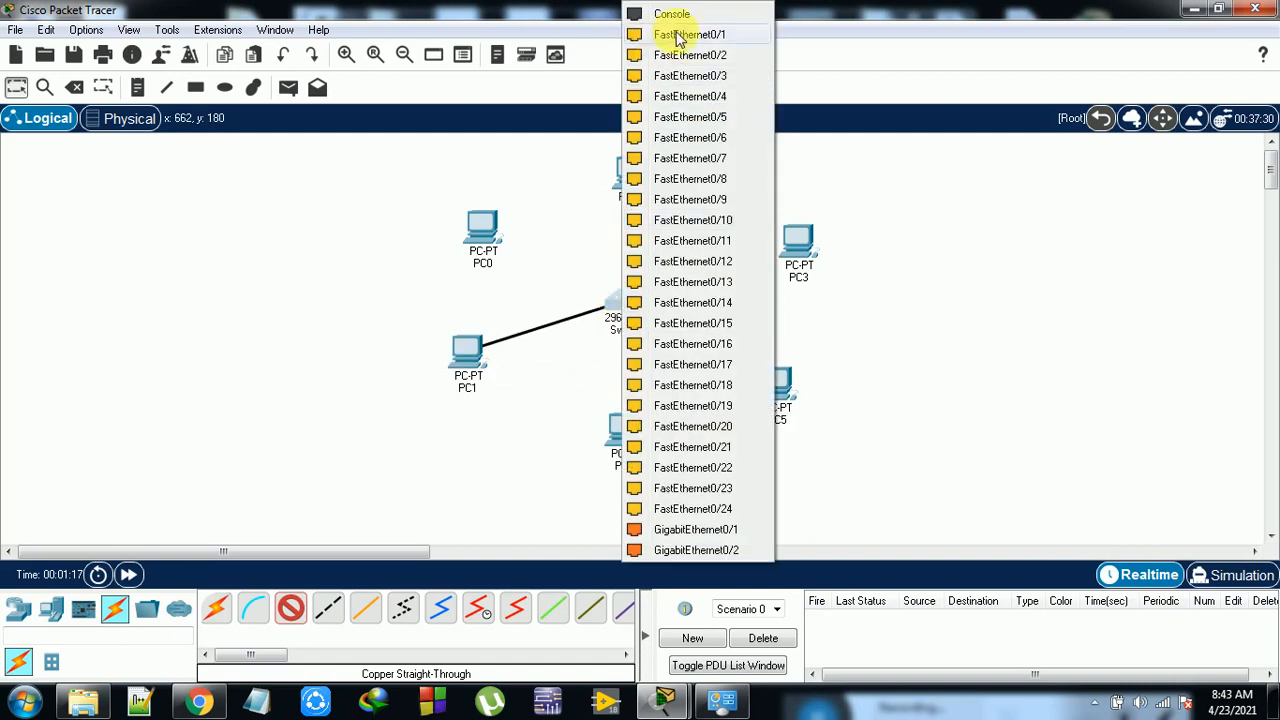
pyautogui.click(666, 34)
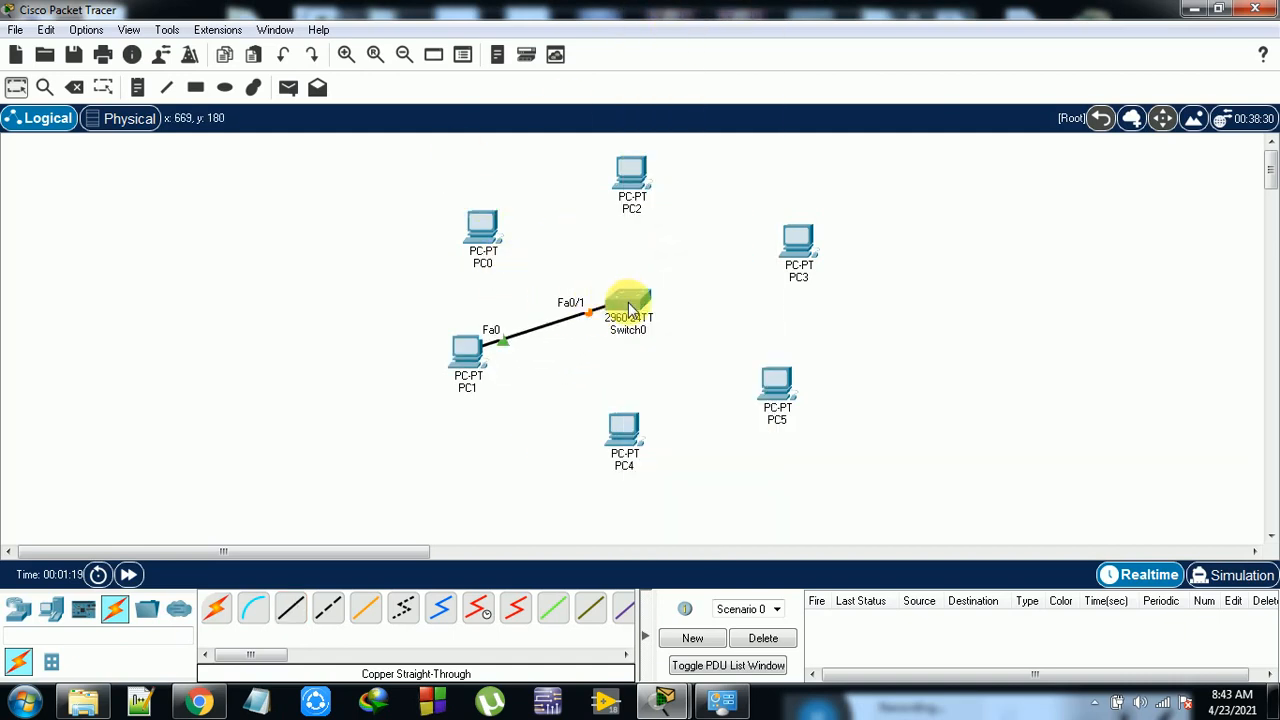
# Connect PC0's FastEthernet0 to the switch's FastEthernet0/2 with a copper straight-through cable
pyautogui.click(290, 608)
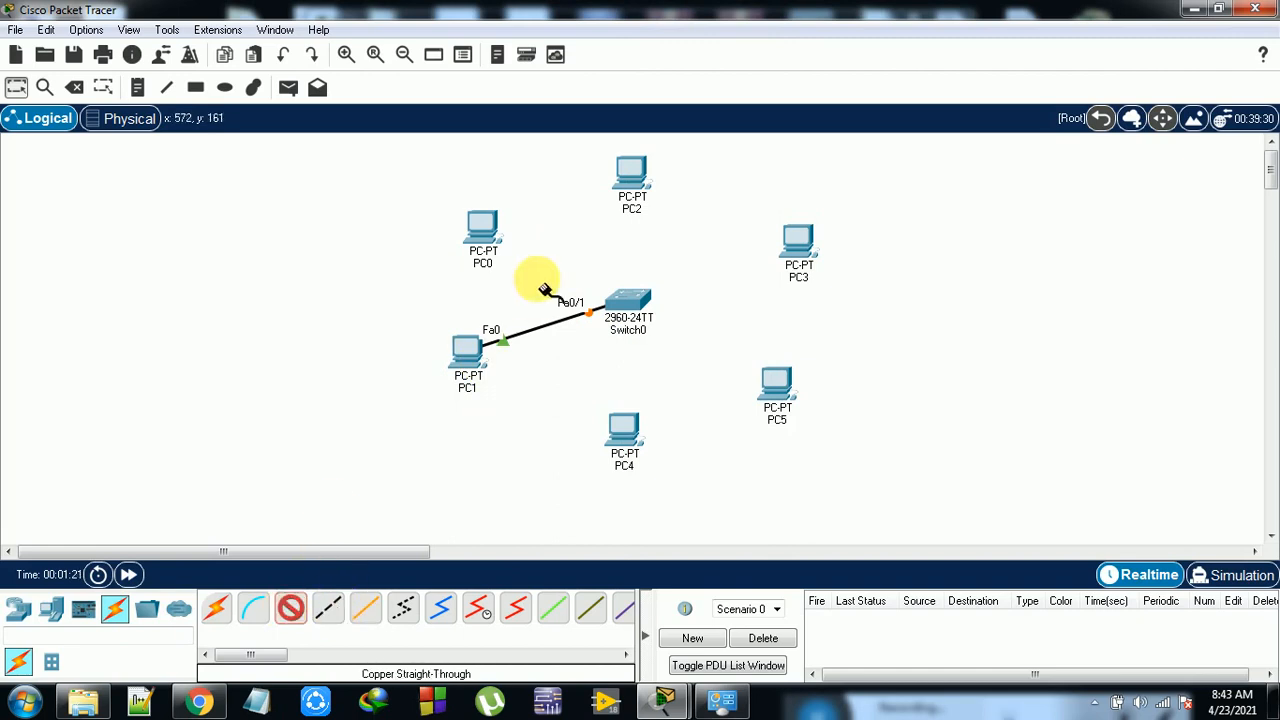
pyautogui.click(500, 240)
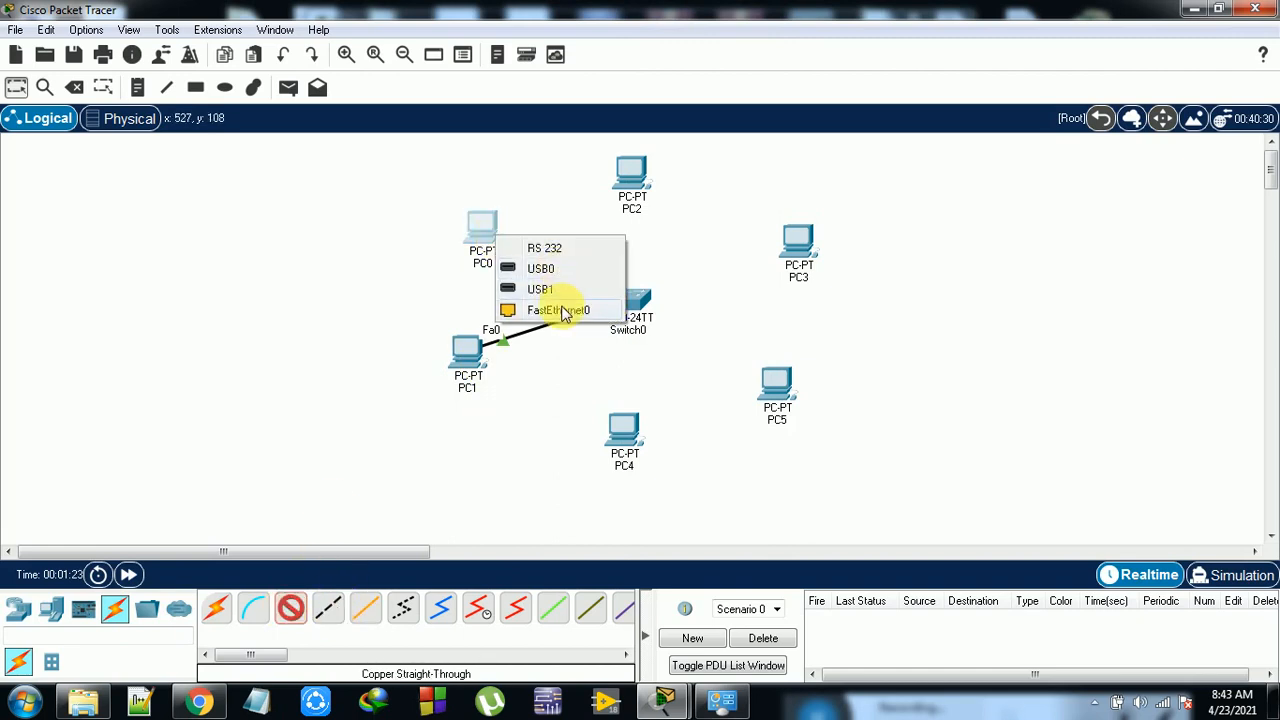
pyautogui.click(565, 310)
pyautogui.click(617, 305)
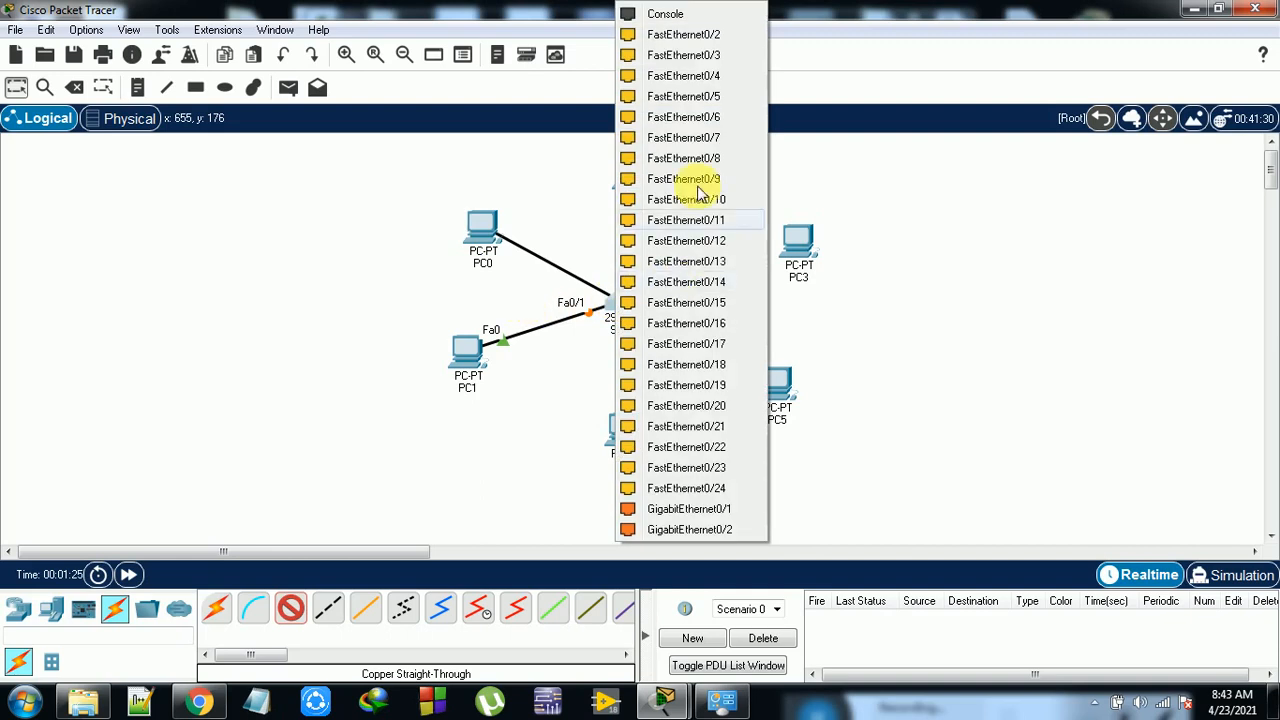
pyautogui.click(666, 36)
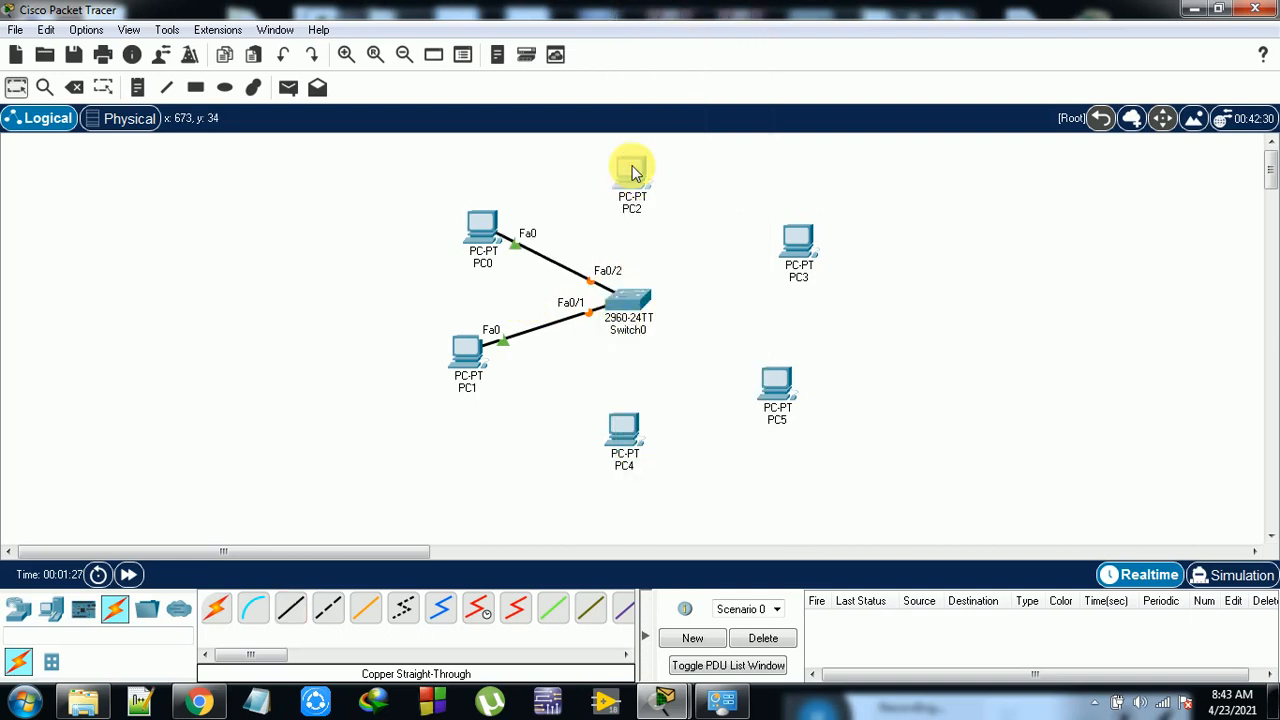
pyautogui.click(632, 172)
pyautogui.click(958, 14)
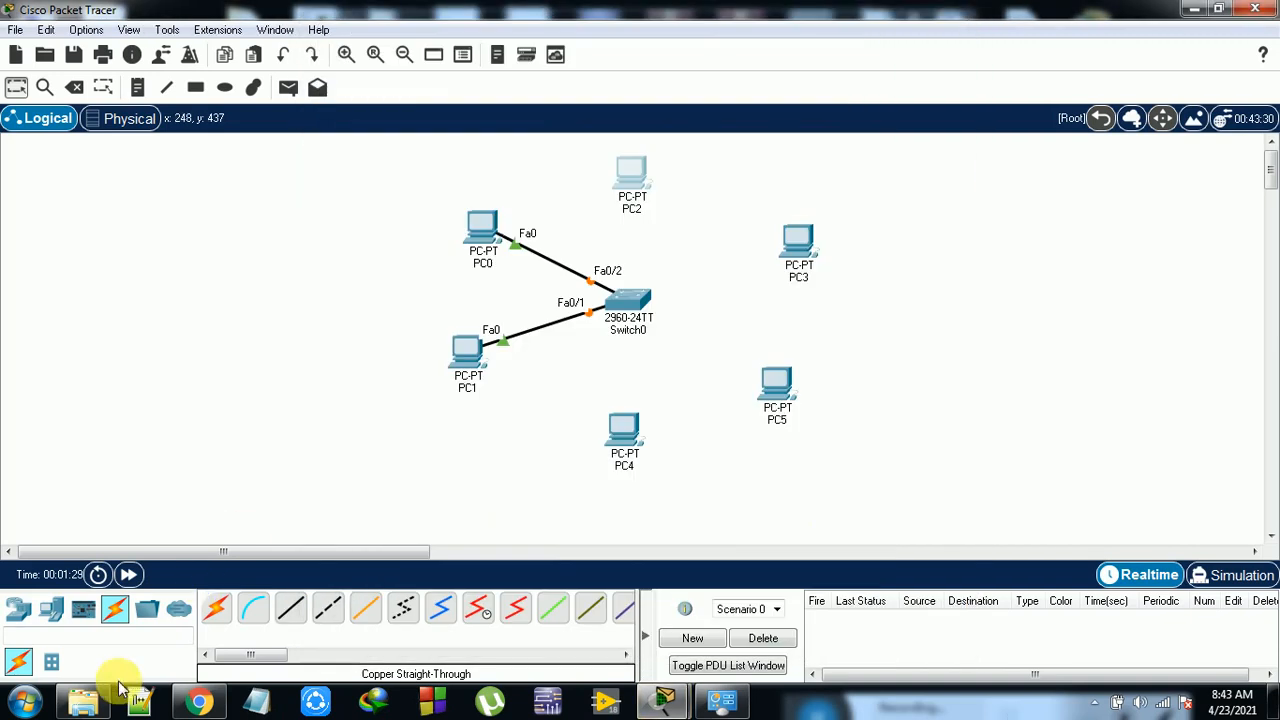
# Connect PC2's FastEthernet0 to the switch's FastEthernet0/3 with a copper straight-through cable
pyautogui.click(300, 610)
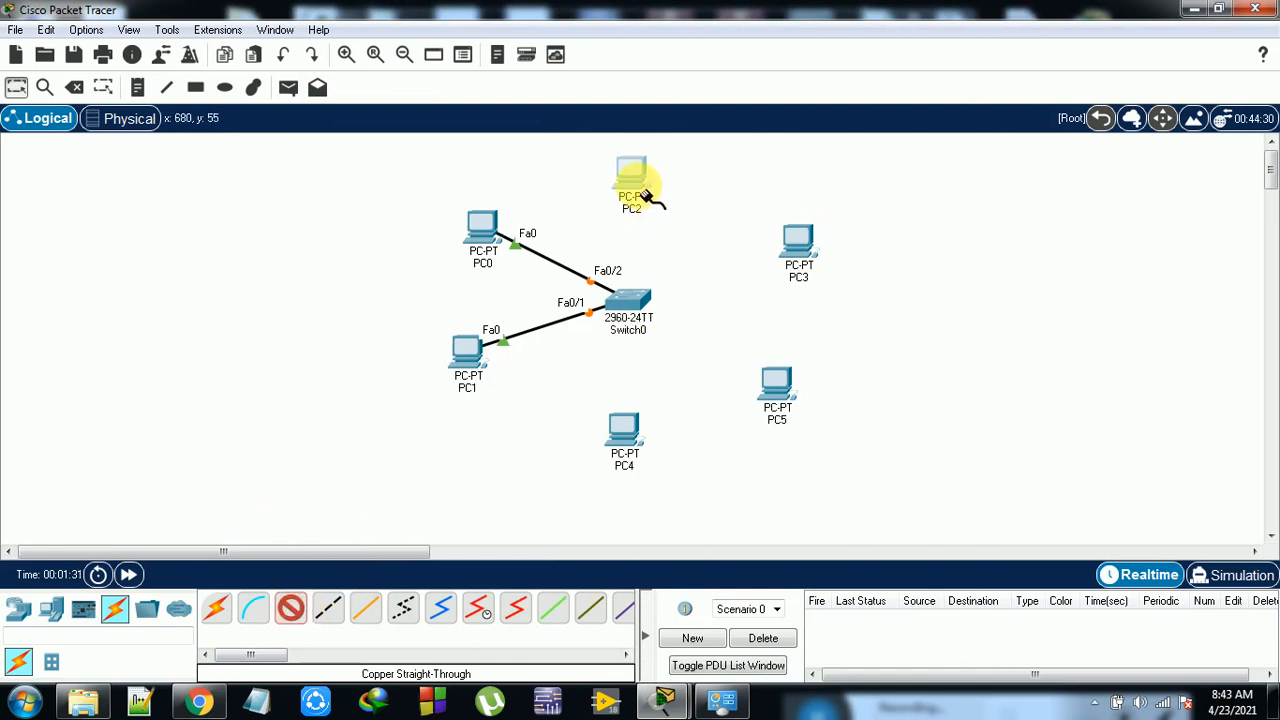
pyautogui.click(645, 193)
pyautogui.click(680, 237)
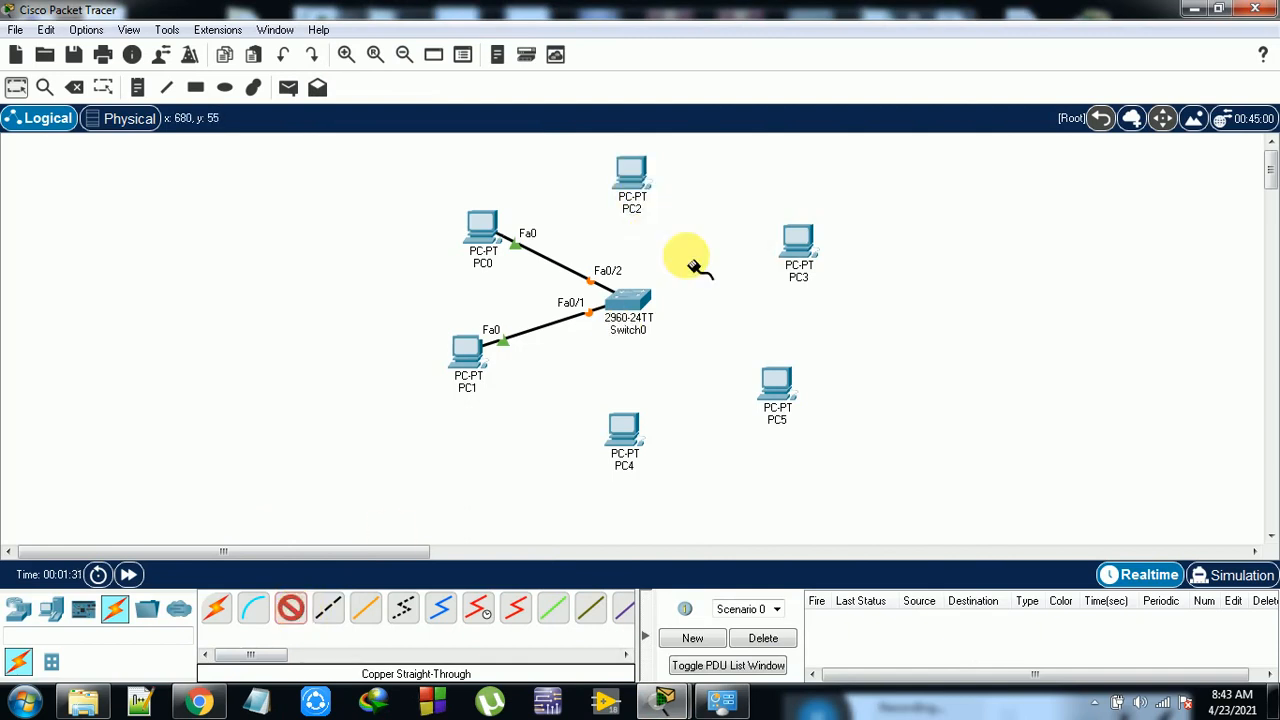
pyautogui.click(645, 310)
pyautogui.click(662, 31)
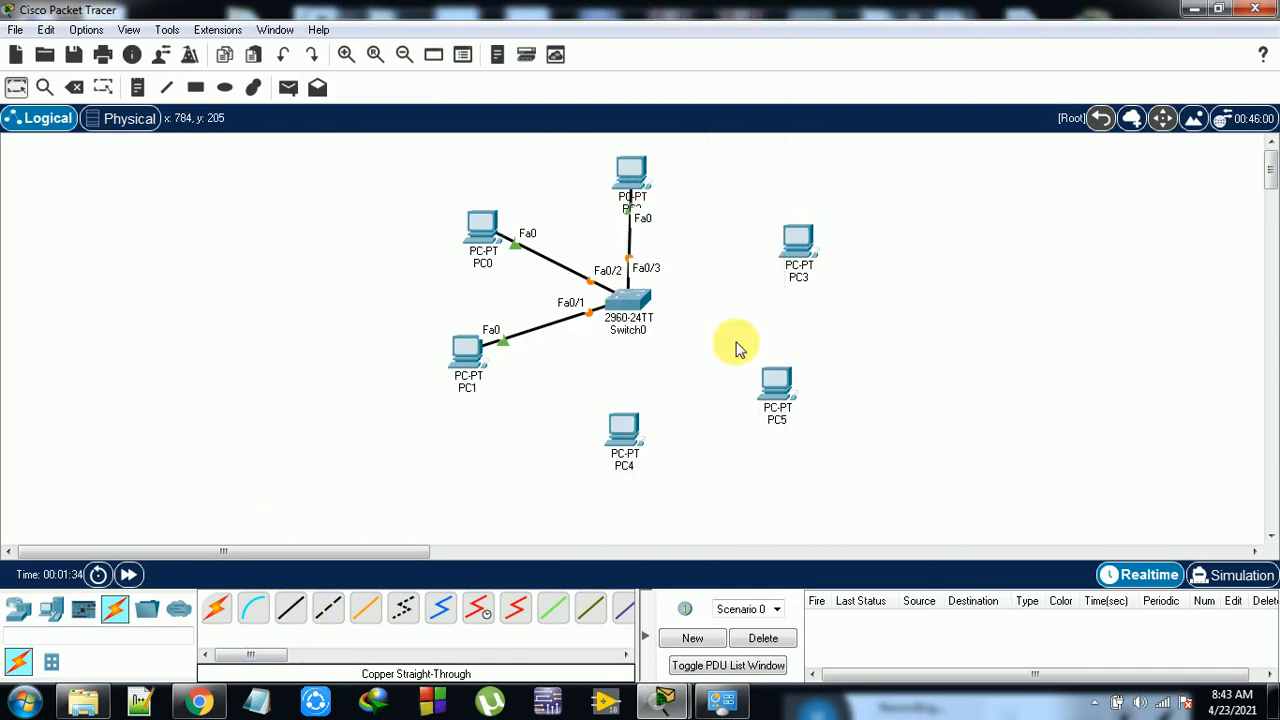
# Connect PC3's FastEthernet0 to the switch's FastEthernet0/4 with a copper straight-through cable
pyautogui.click(293, 608)
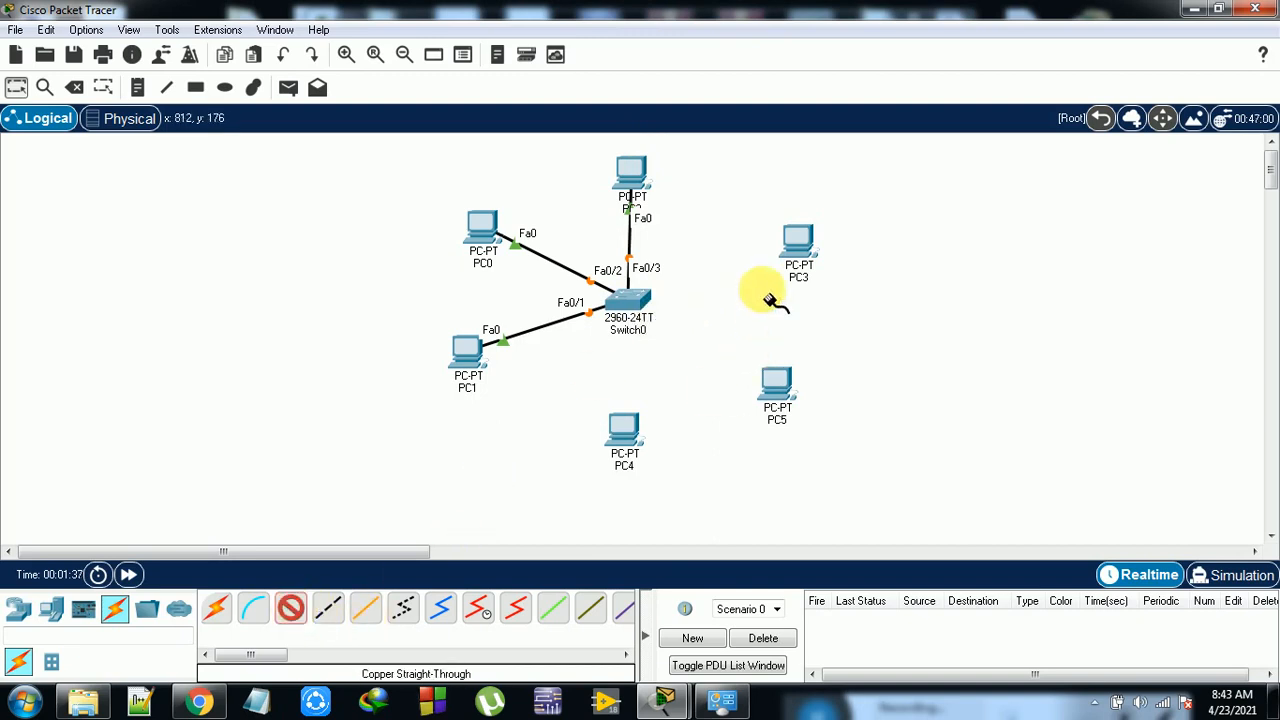
pyautogui.click(798, 250)
pyautogui.click(850, 318)
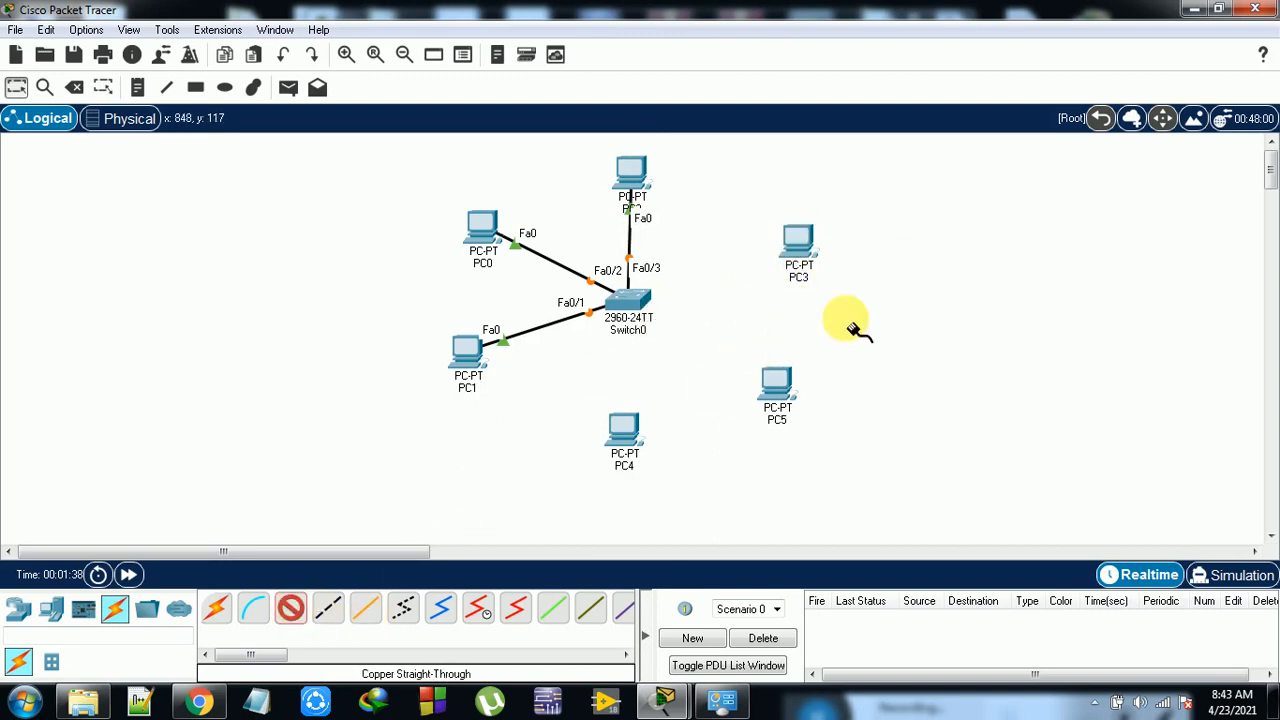
pyautogui.click(638, 299)
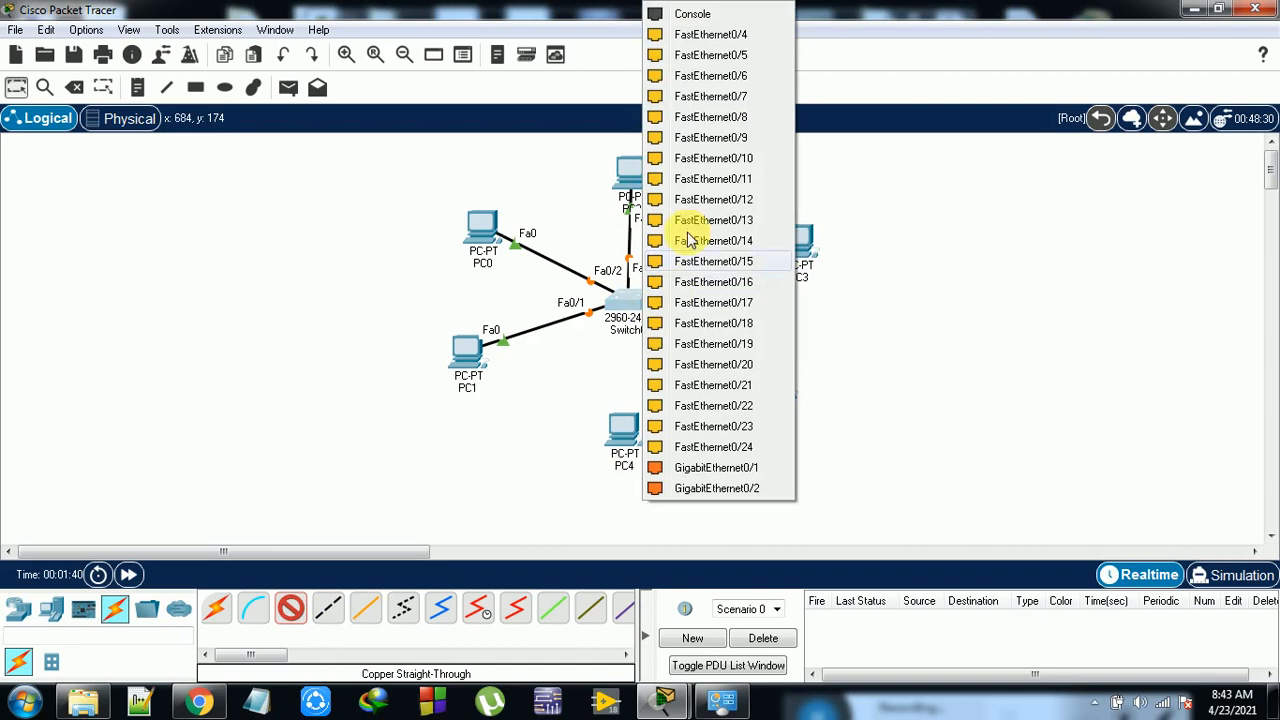
pyautogui.click(690, 36)
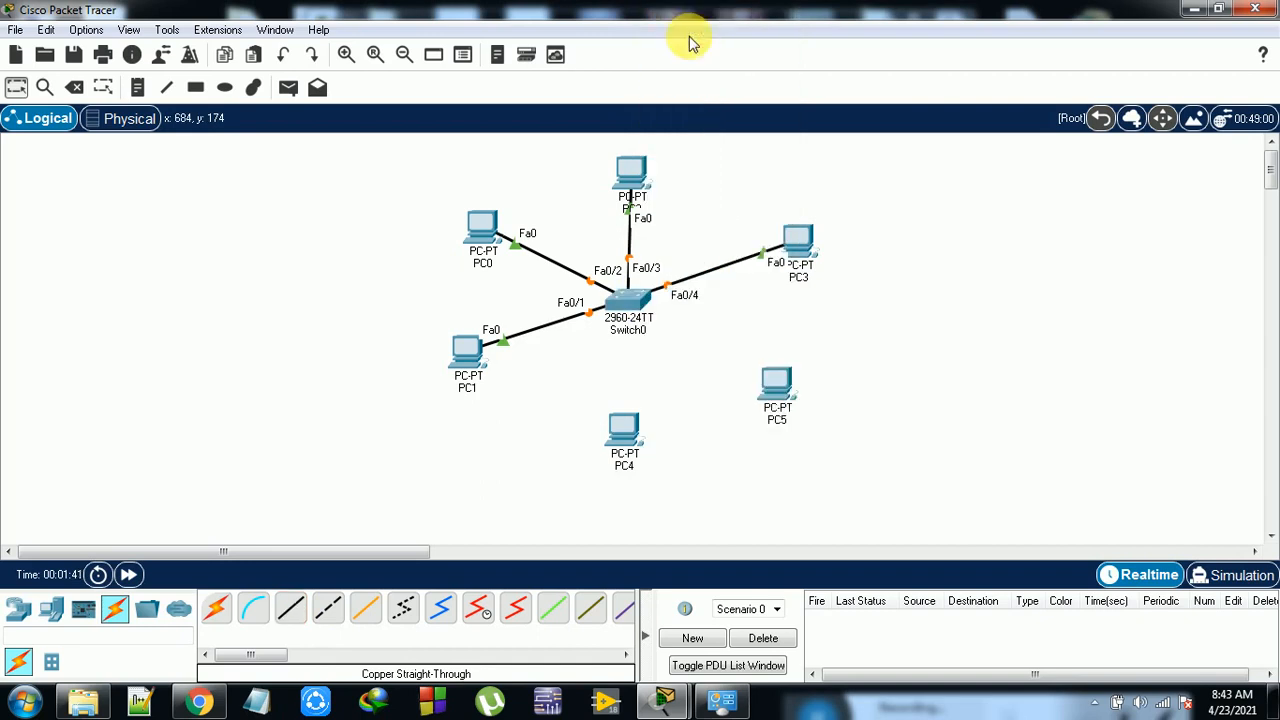
# Connect PC5's FastEthernet0 to the switch's FastEthernet0/5 with a copper straight-through cable
pyautogui.click(292, 610)
pyautogui.click(777, 382)
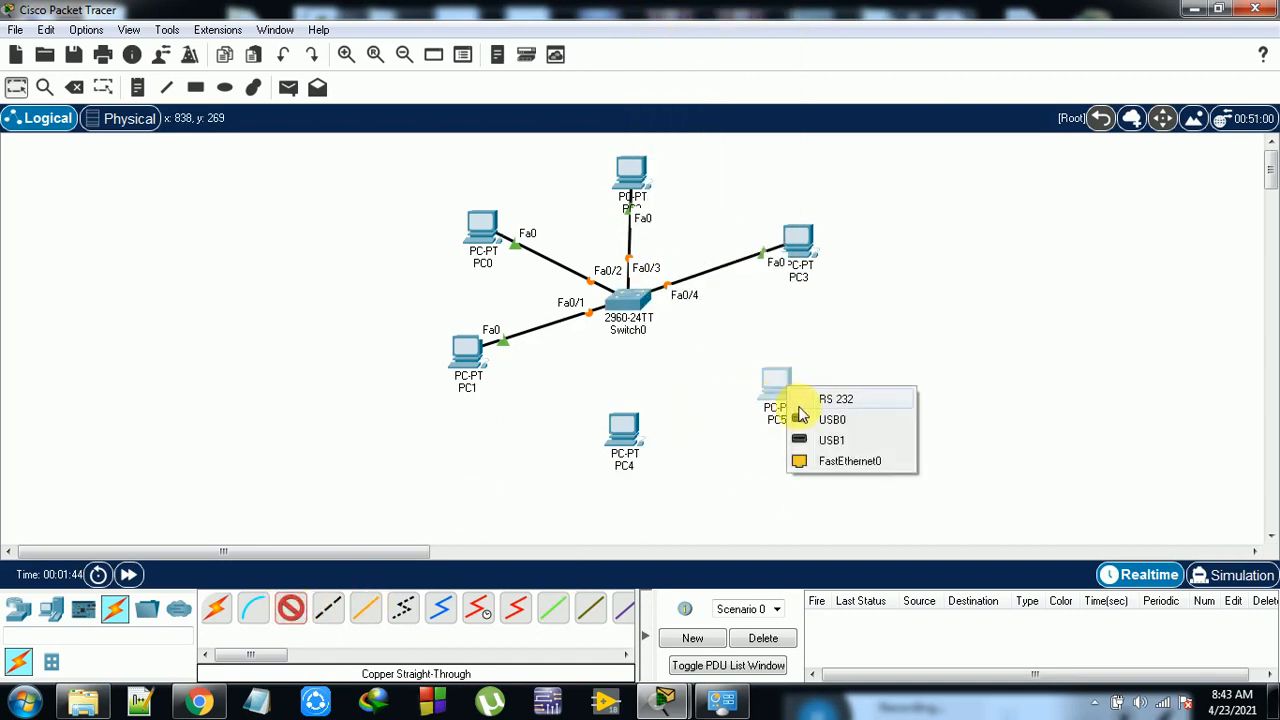
pyautogui.click(830, 466)
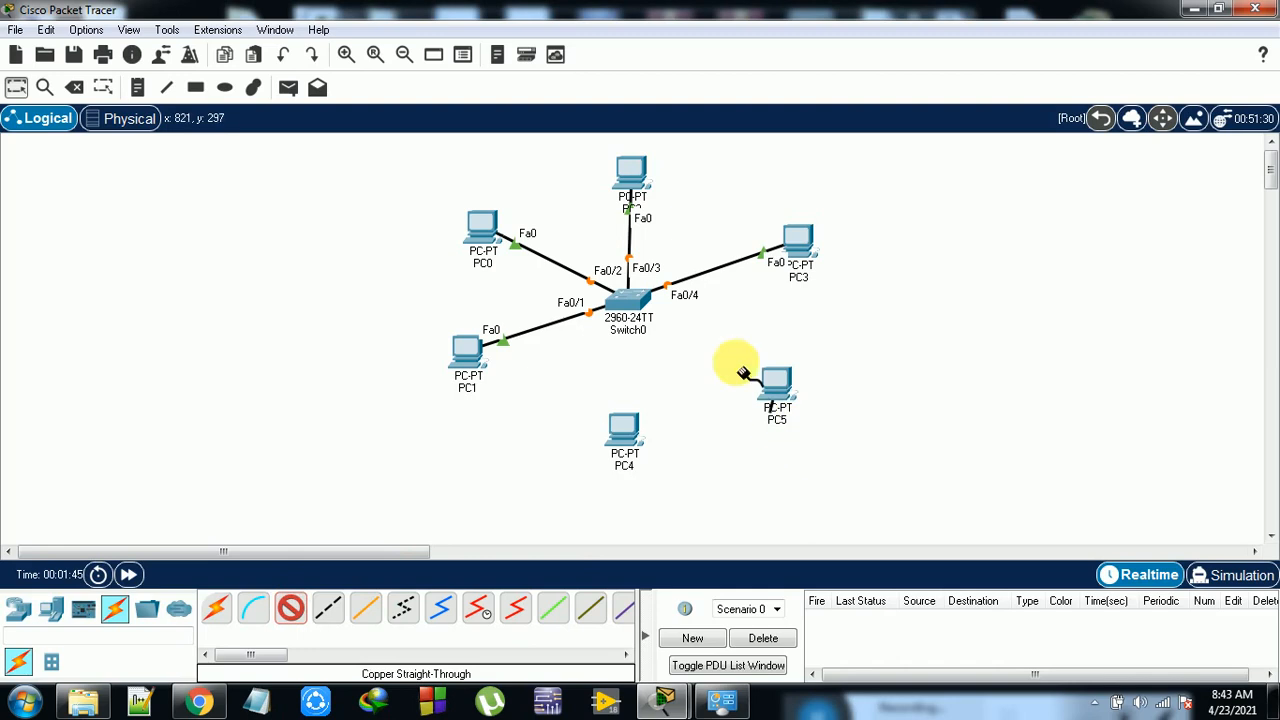
pyautogui.click(629, 300)
pyautogui.click(711, 37)
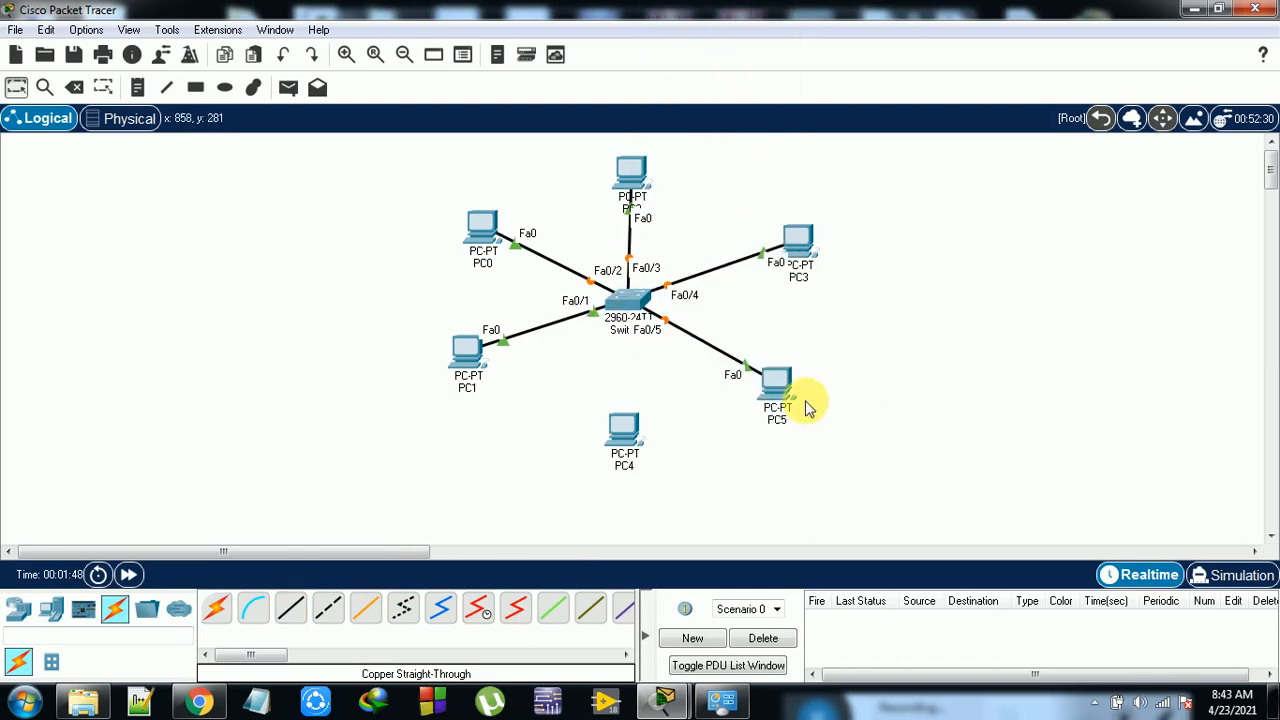
# Connect PC4's FastEthernet0 to the switch's FastEthernet0/6 with a copper straight-through cable
pyautogui.click(290, 608)
pyautogui.click(624, 428)
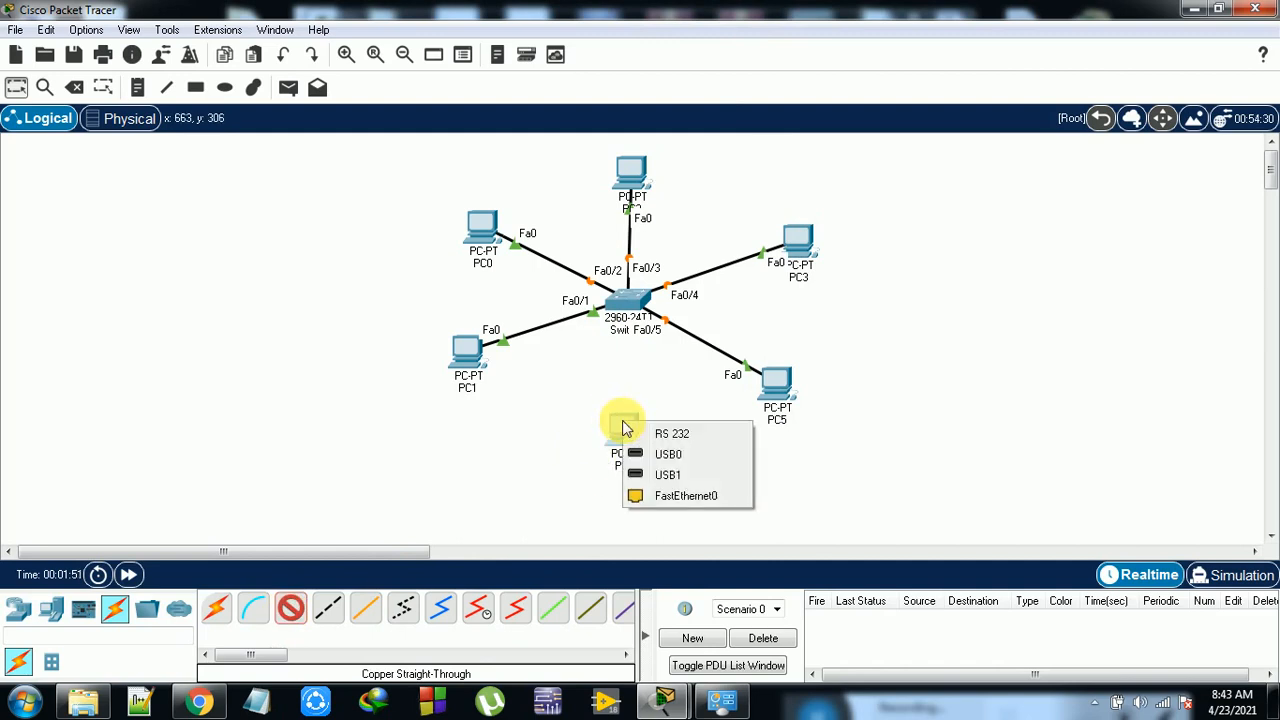
pyautogui.click(685, 496)
pyautogui.click(622, 302)
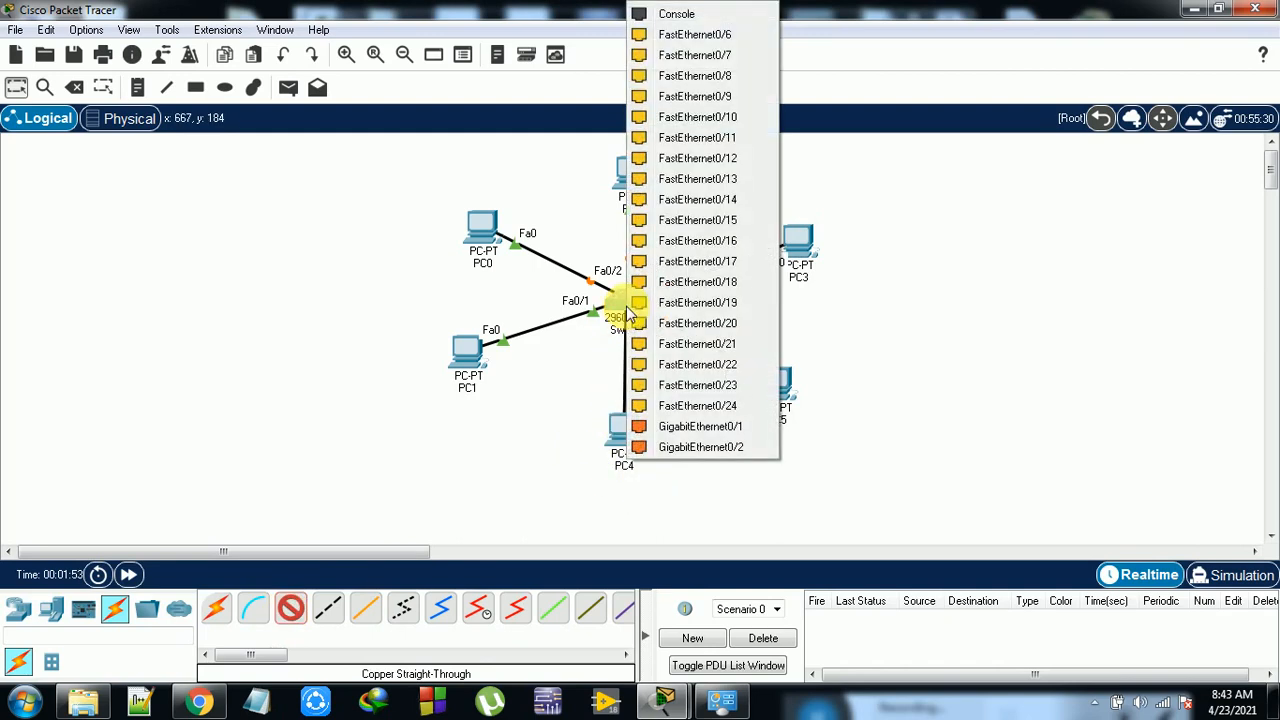
pyautogui.click(666, 34)
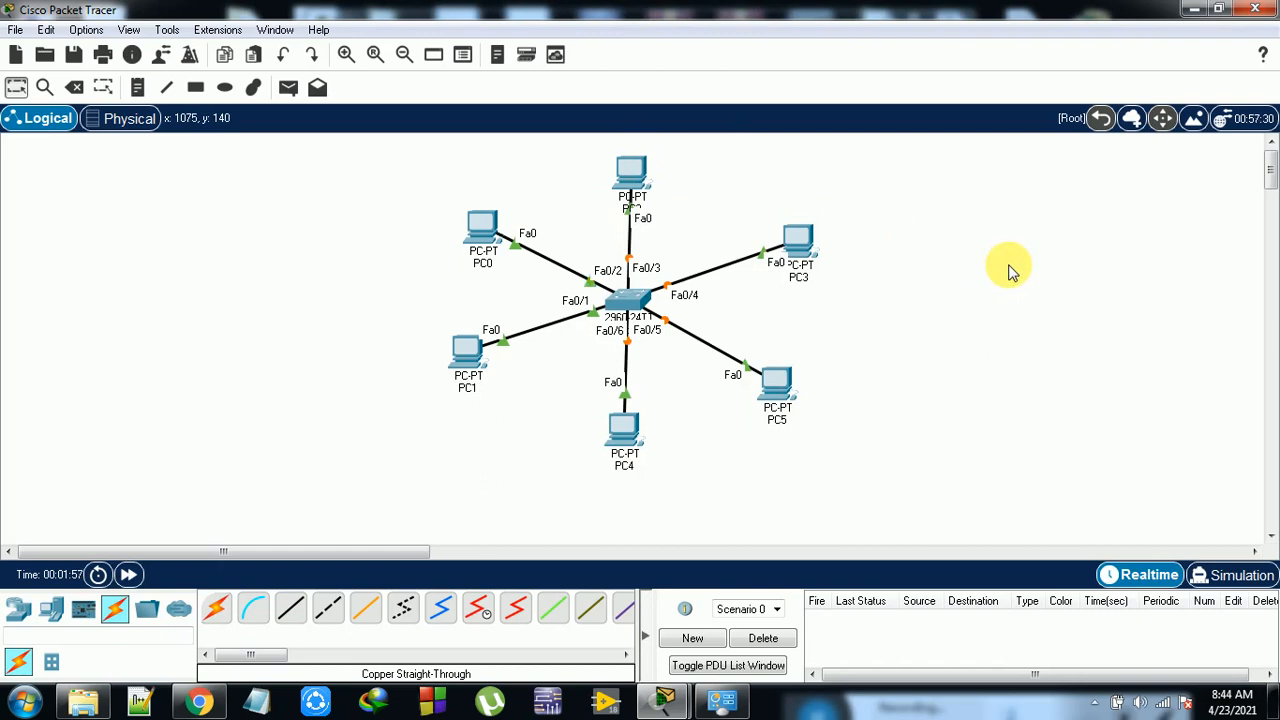
# Give PC0 the static IPv4 address 192.168.1.1 with subnet mask 255.255.255.0
pyautogui.doubleClick(481, 223)
pyautogui.click(458, 57)
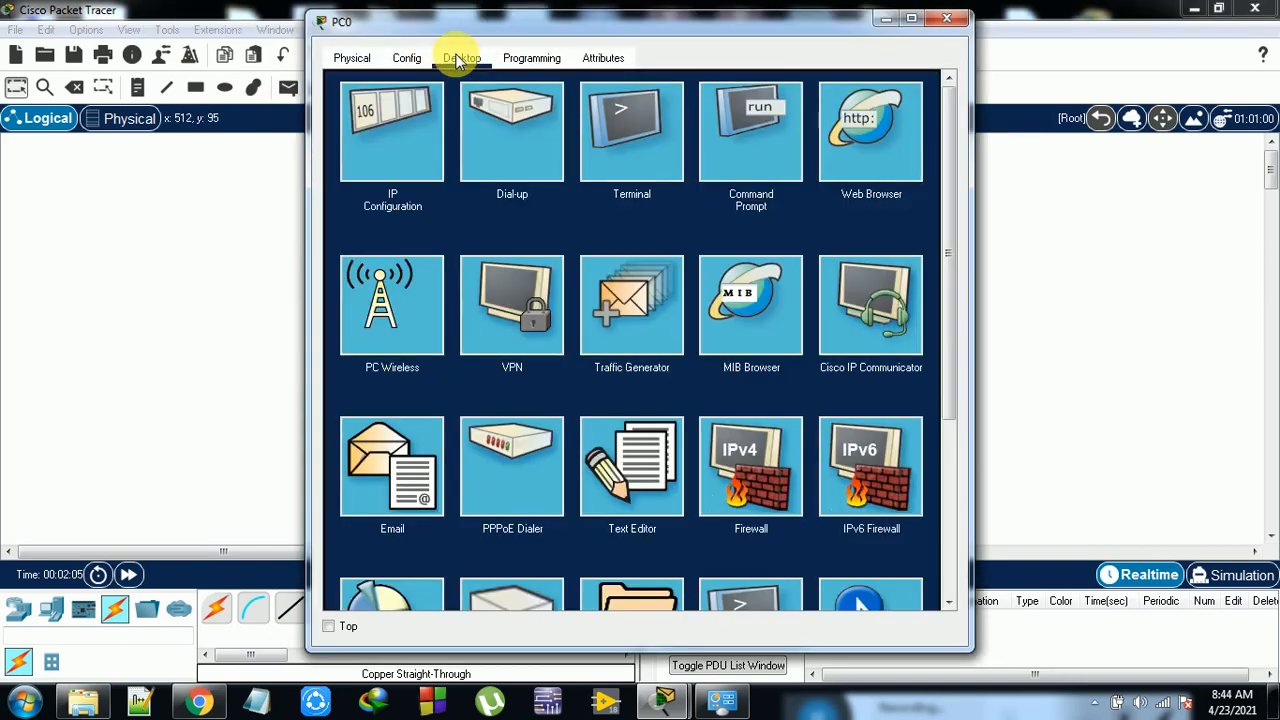
pyautogui.click(390, 107)
pyautogui.click(562, 189)
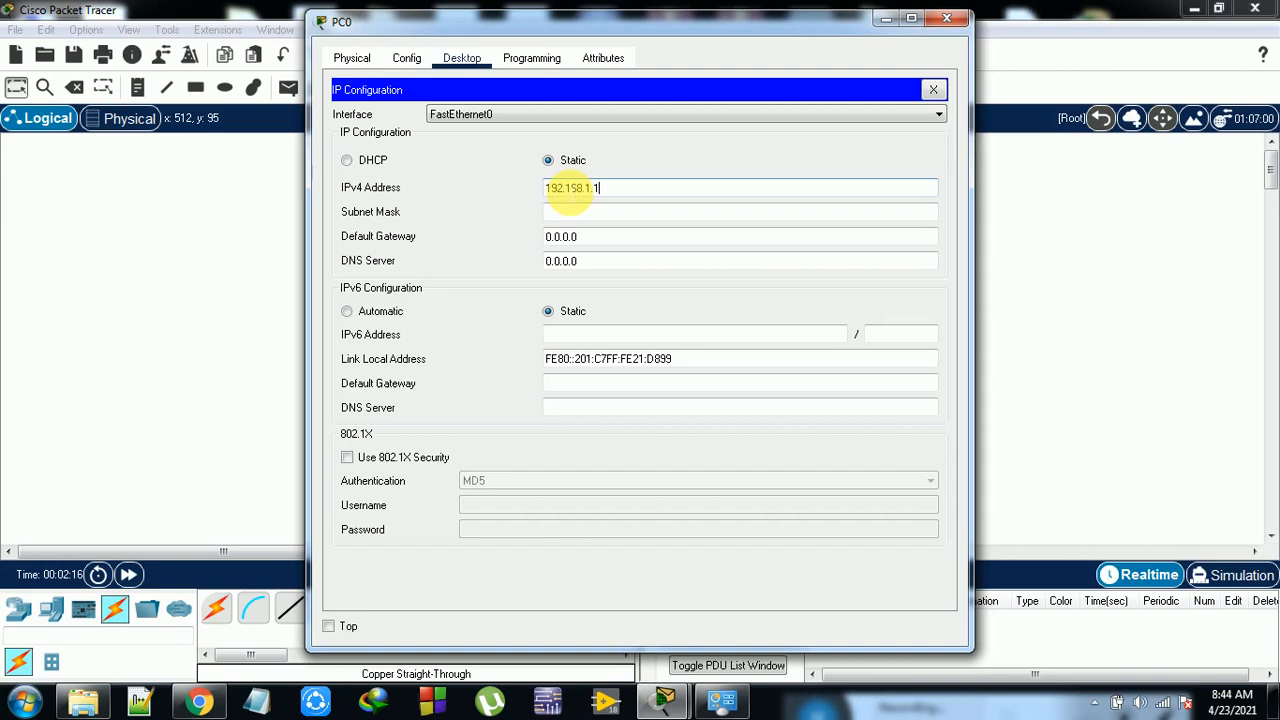
pyautogui.click(603, 212)
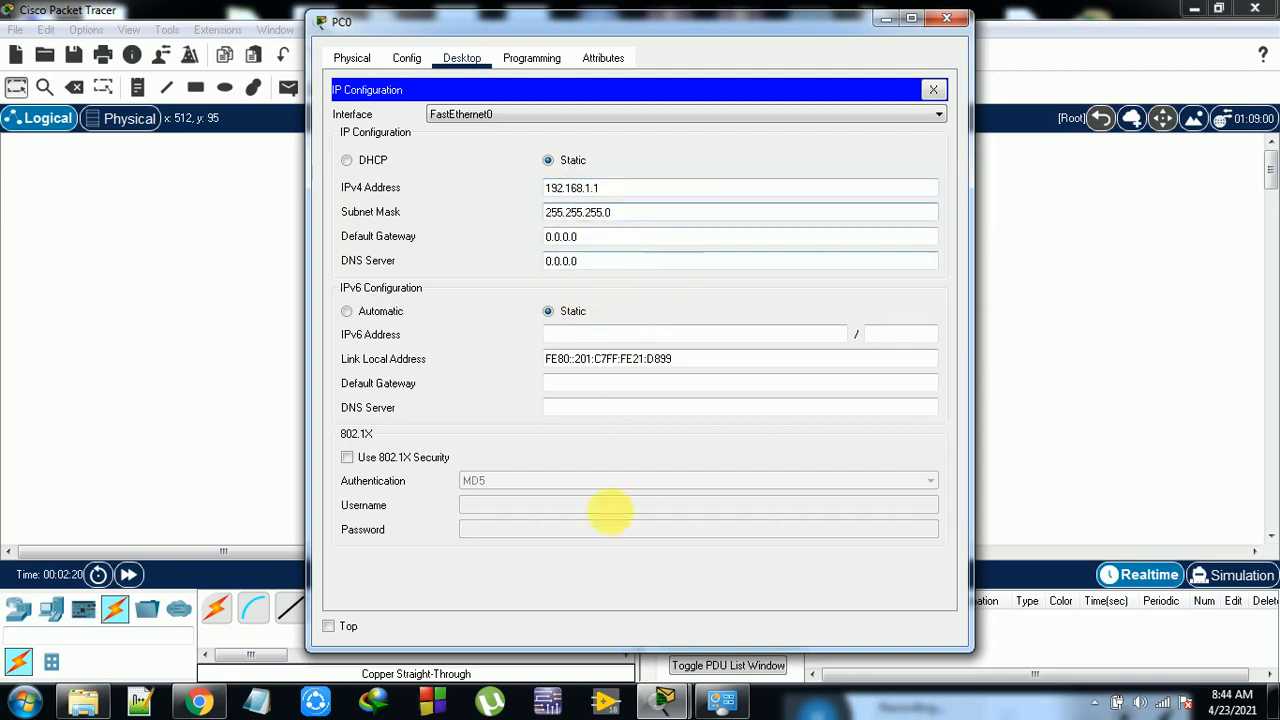
pyautogui.click(952, 21)
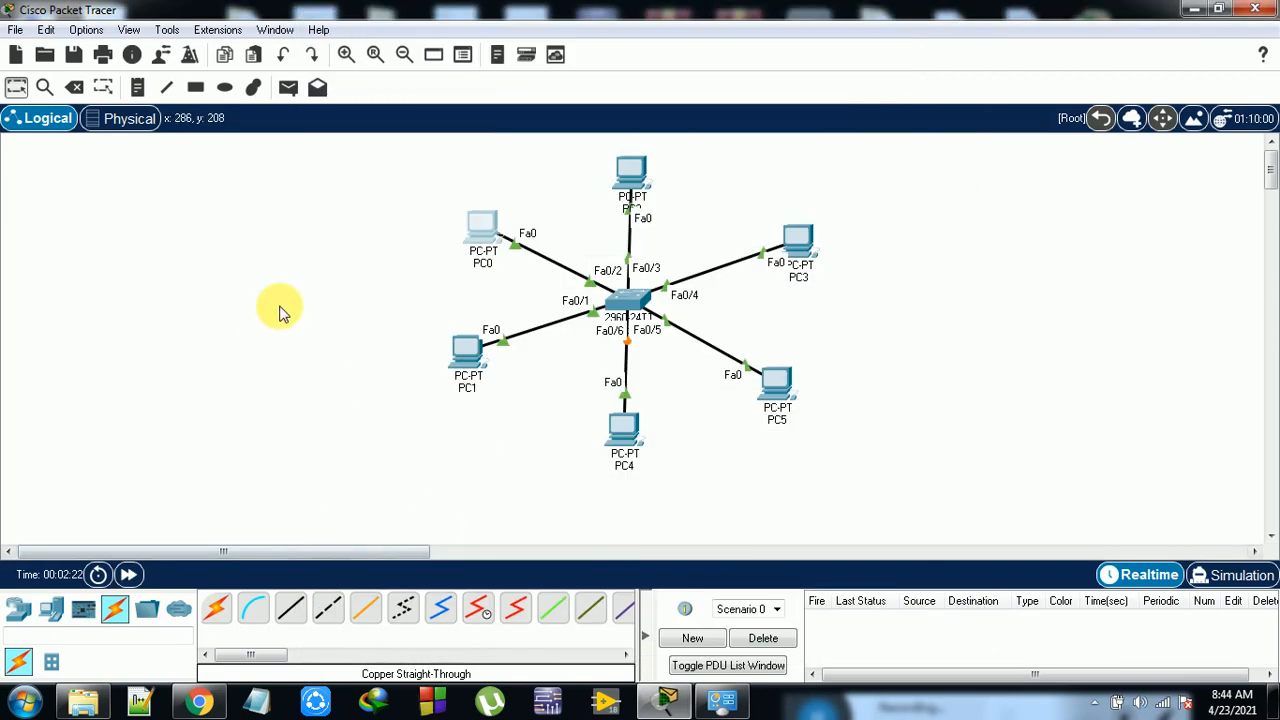
# Check PC0's saved IP configuration
pyautogui.click(484, 224)
pyautogui.click(400, 98)
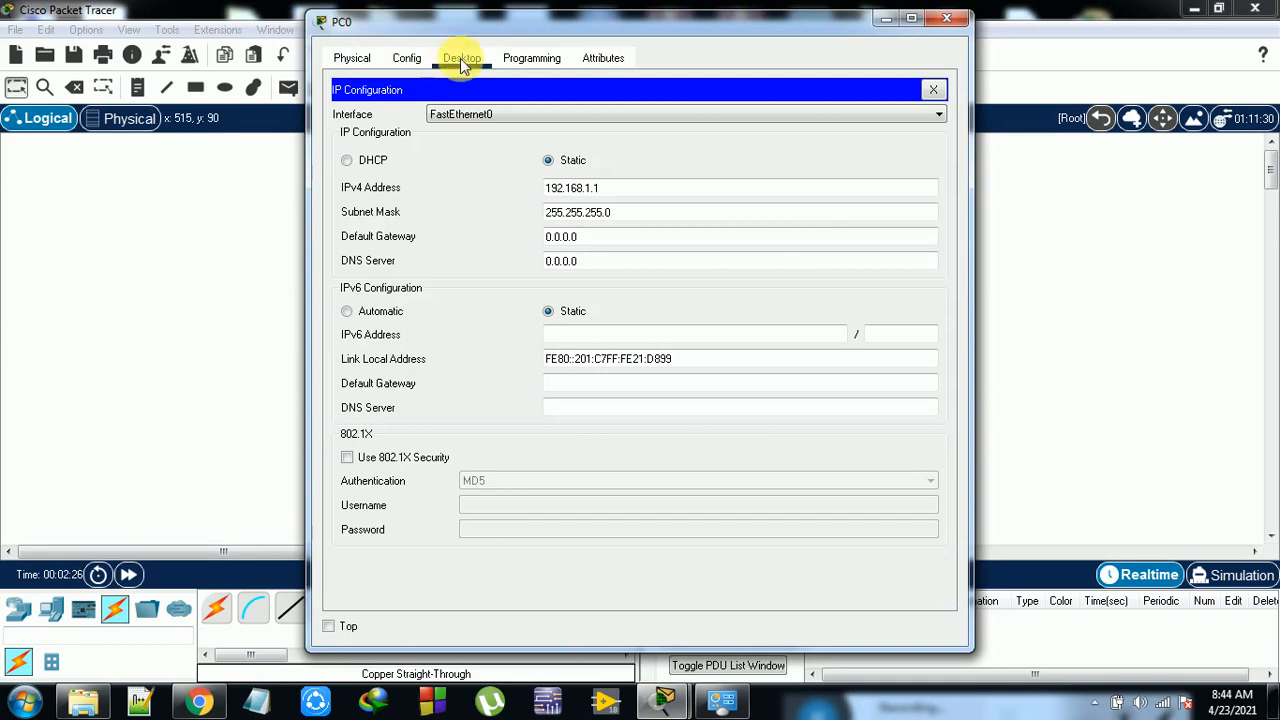
pyautogui.click(946, 18)
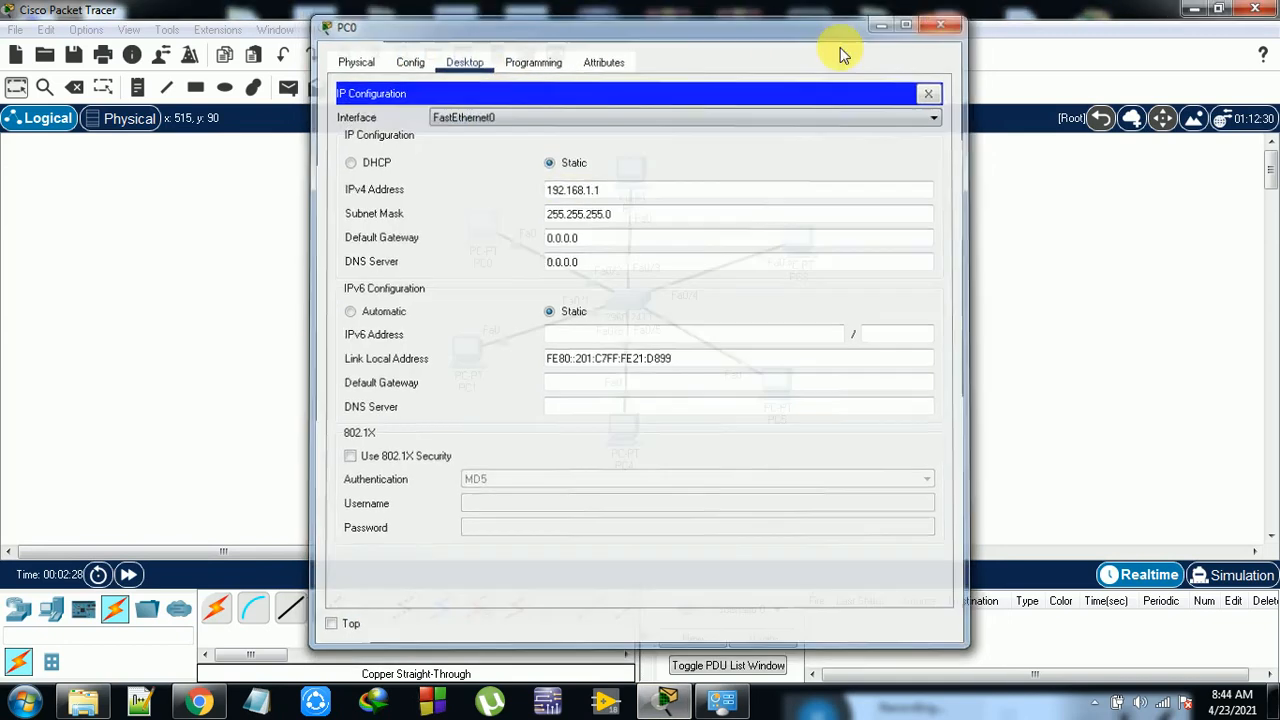
# Give PC2 the static IPv4 address 192.168.1.2 with subnet mask 255.255.255.0
pyautogui.click(627, 172)
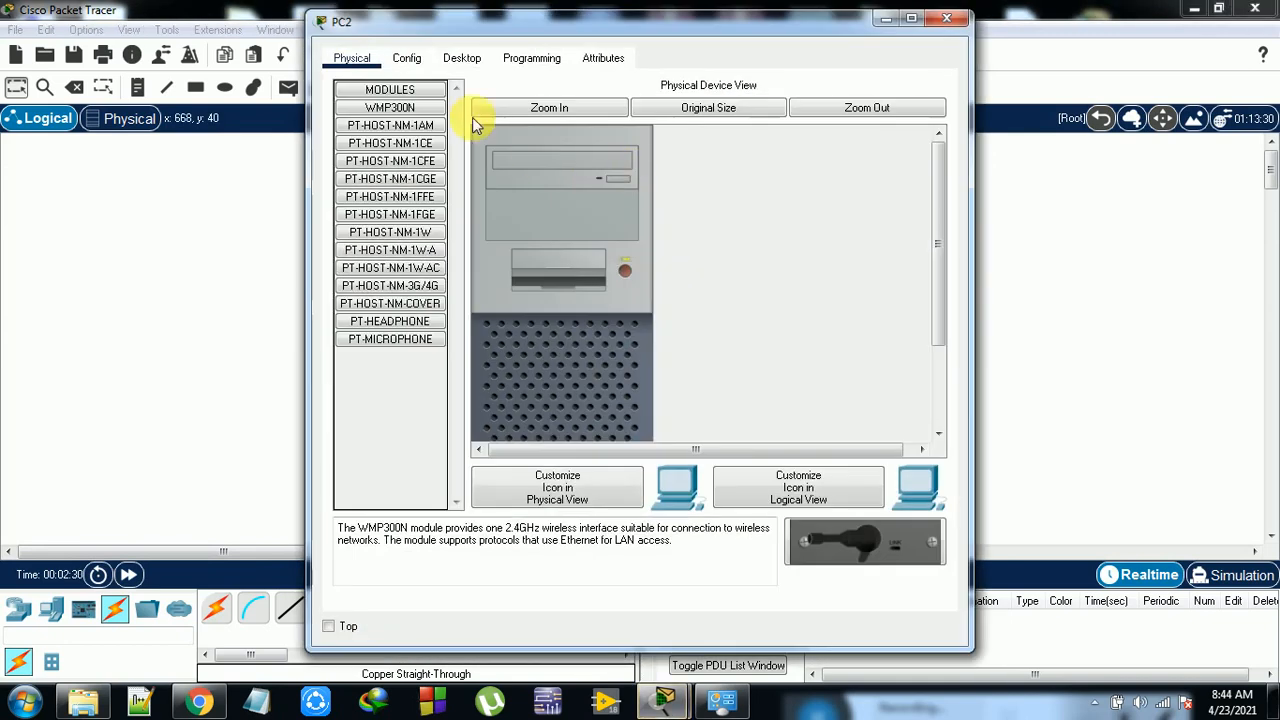
pyautogui.click(460, 57)
pyautogui.click(405, 118)
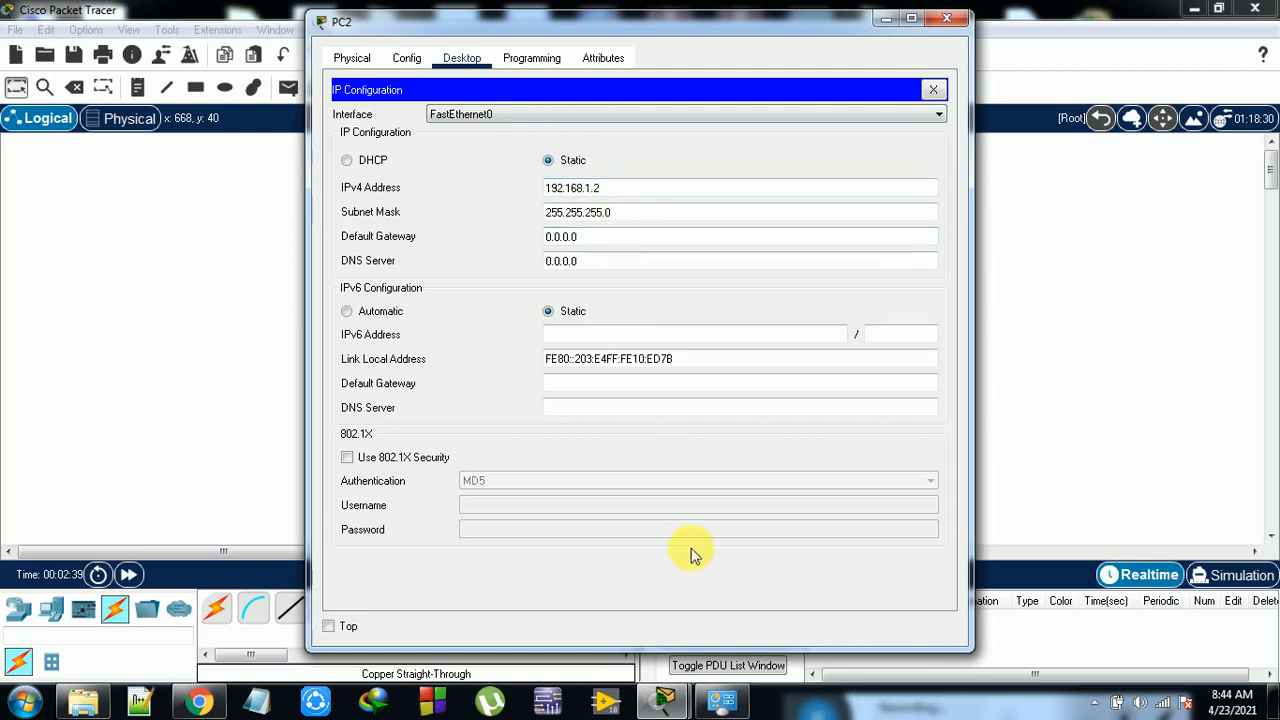
pyautogui.click(946, 18)
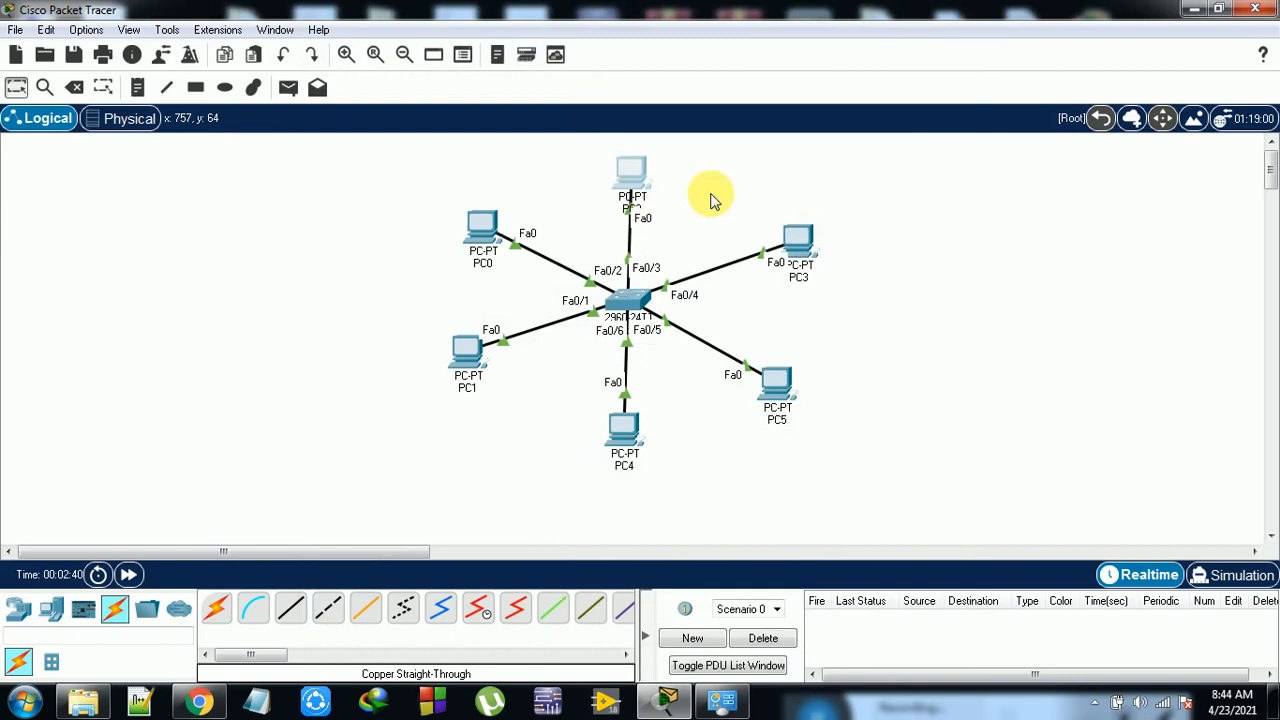
# Give PC3 the static IPv4 address 192.168.1.3 and fill in its subnet mask
pyautogui.click(783, 243)
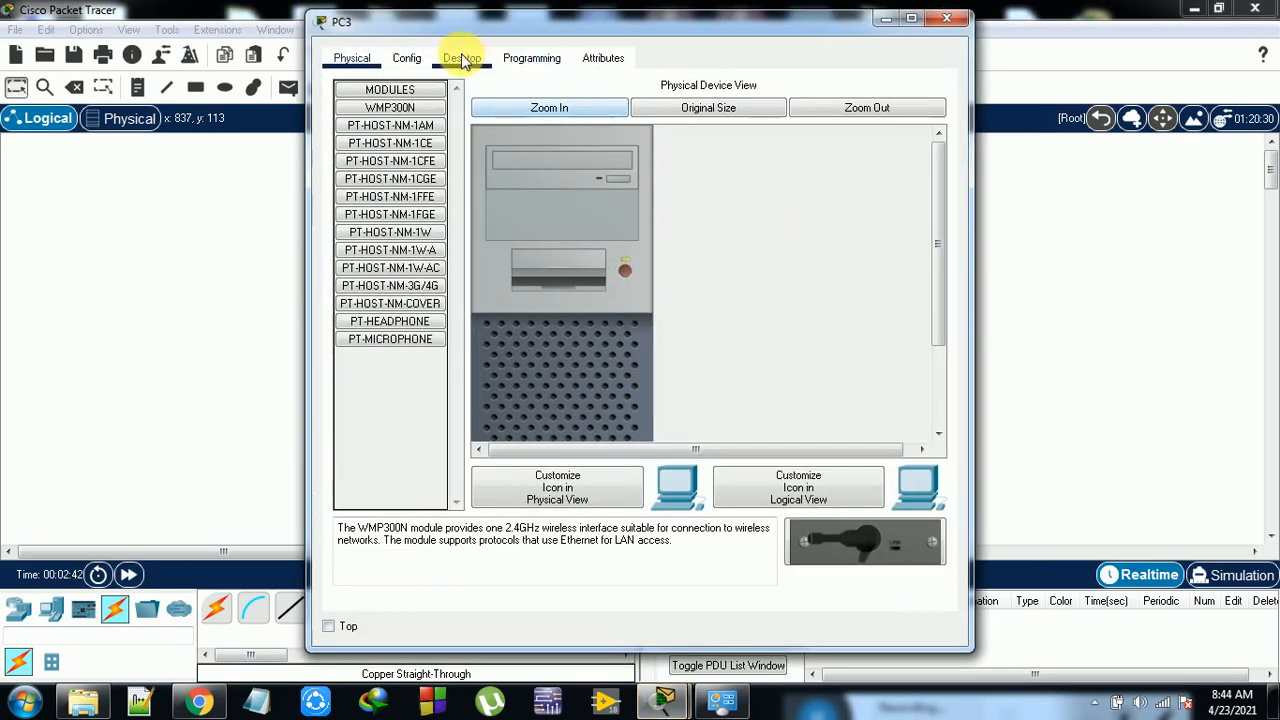
pyautogui.click(463, 60)
pyautogui.click(398, 92)
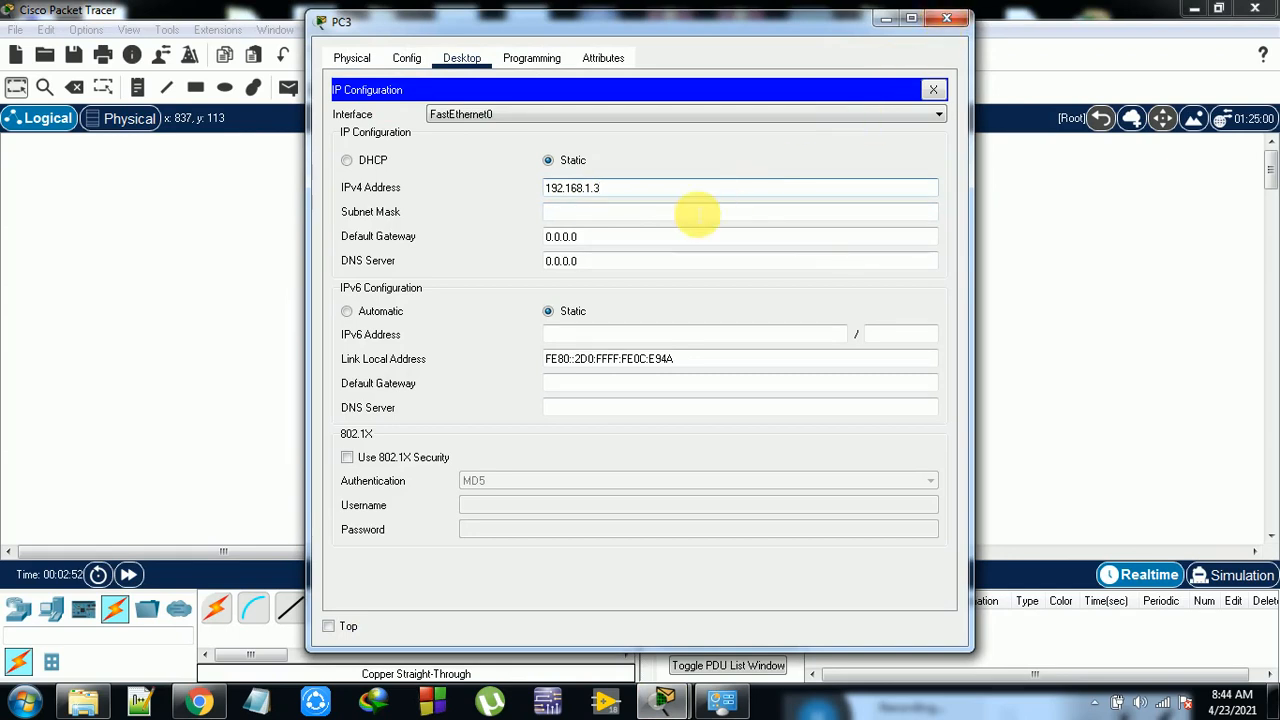
pyautogui.click(694, 212)
pyautogui.click(958, 22)
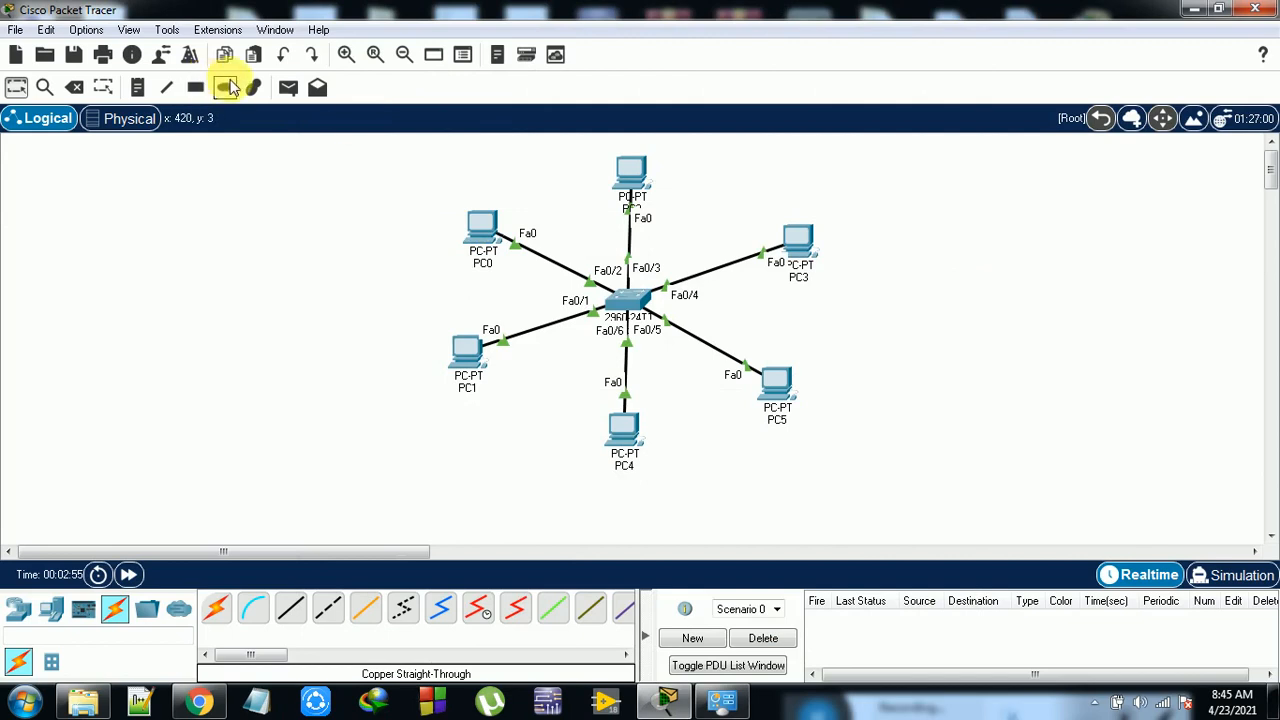
# Place a text note reading 192.168.1.1 to the upper left of PC0
pyautogui.click(138, 87)
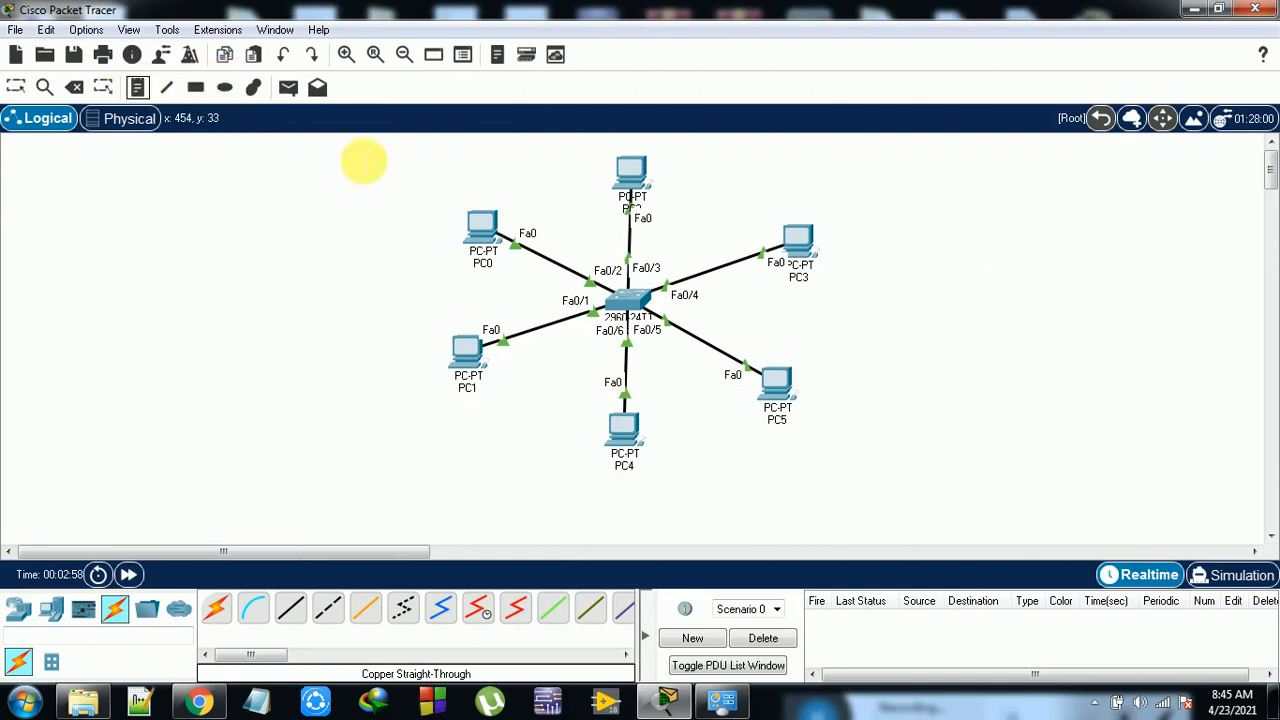
pyautogui.click(328, 166)
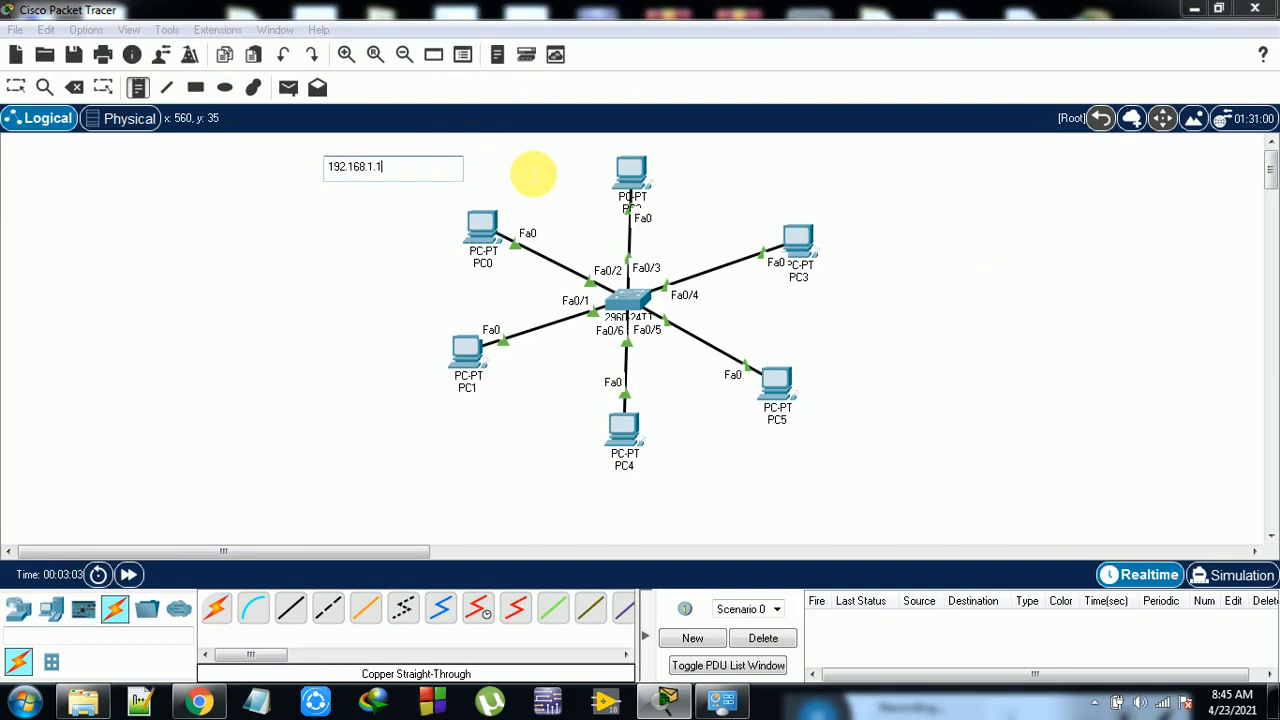
pyautogui.click(338, 270)
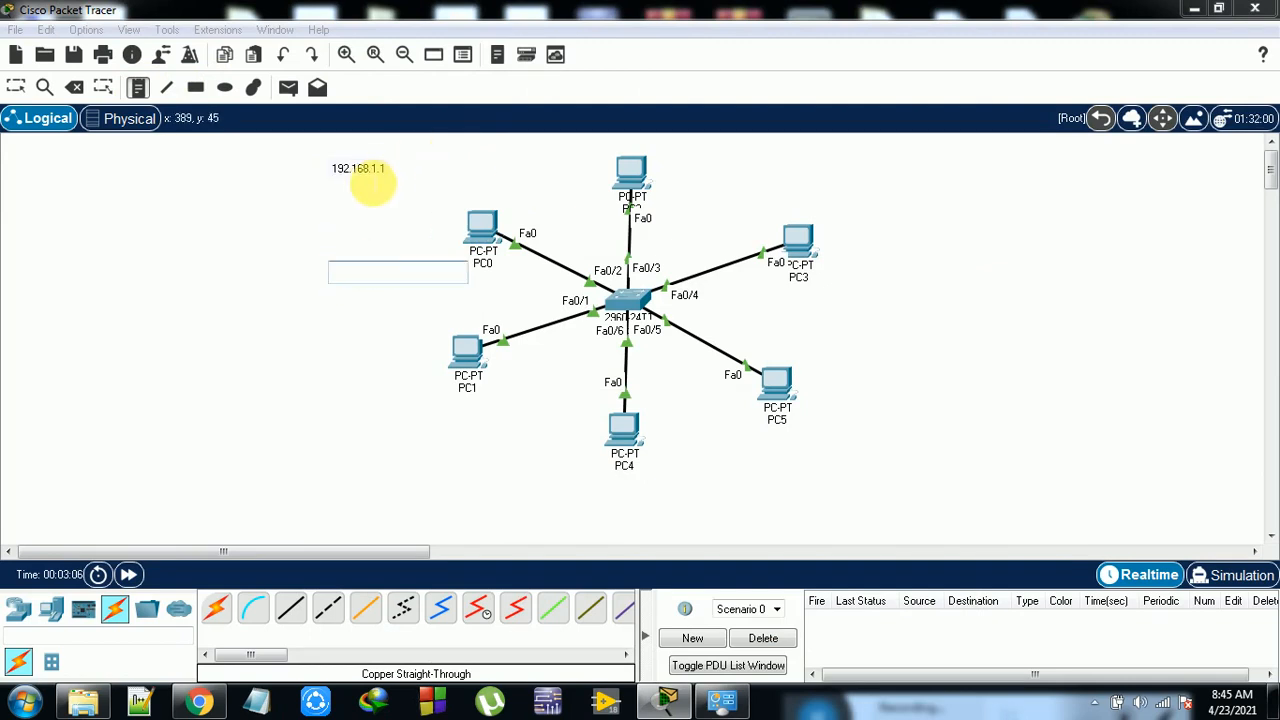
pyautogui.click(370, 177)
pyautogui.click(321, 177)
pyautogui.click(268, 186)
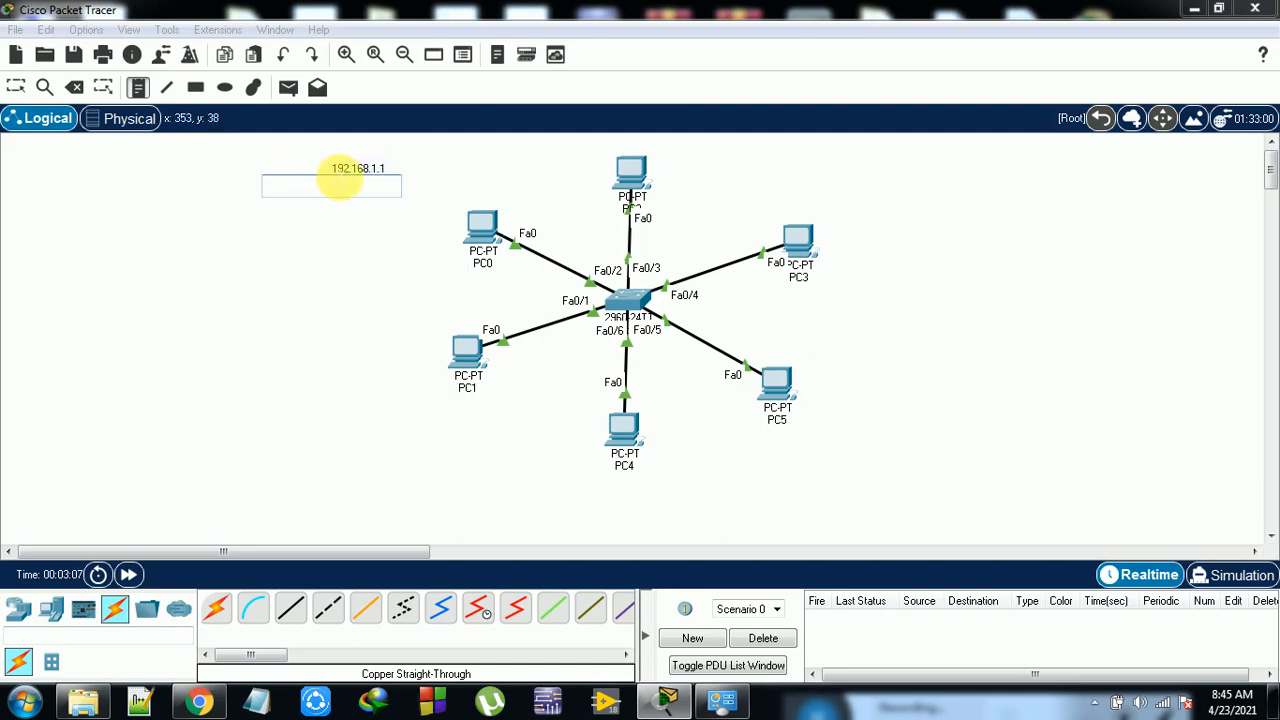
pyautogui.press('Escape')
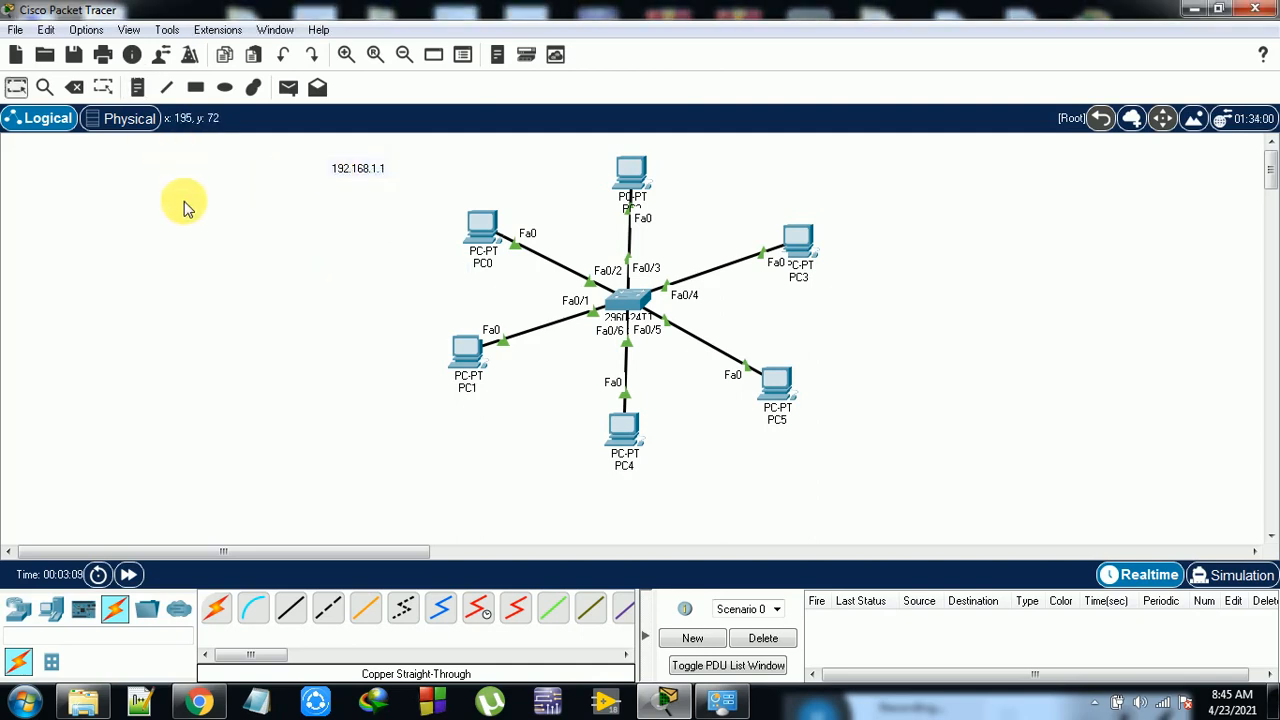
# Copy the 192.168.1.1 note and place one copy beside PC2 and another beside PC3
pyautogui.doubleClick(352, 172)
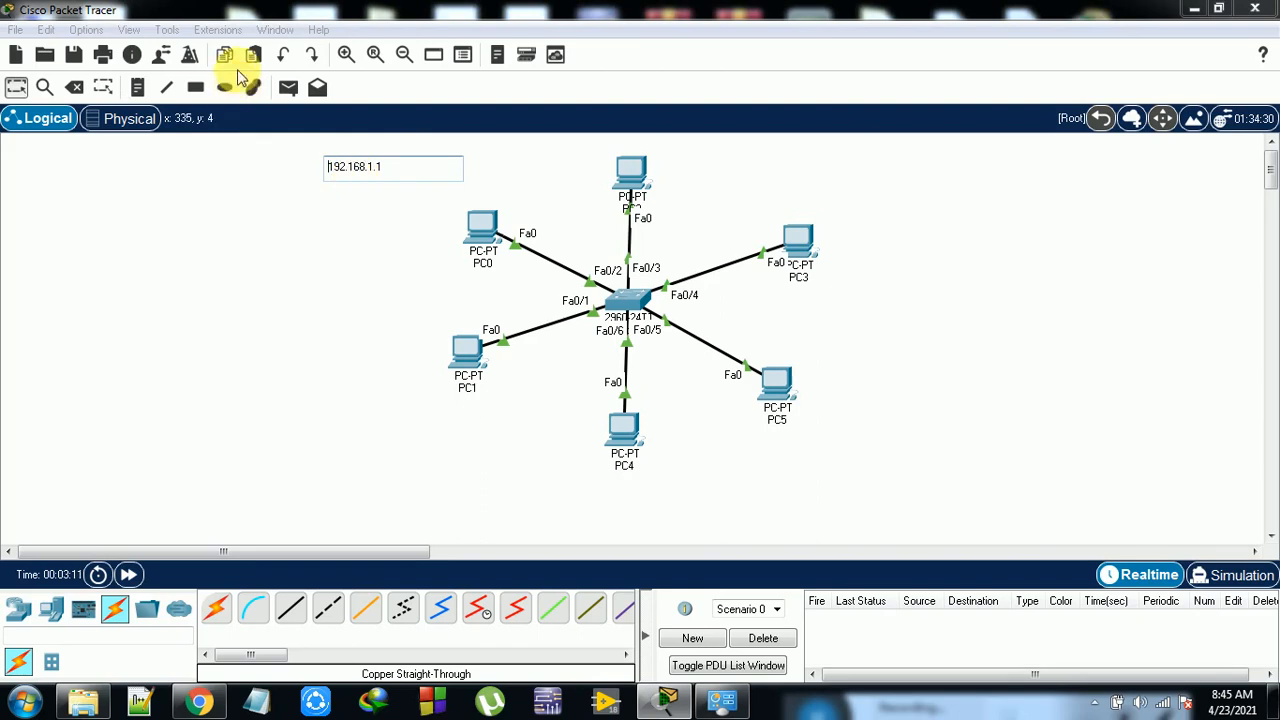
pyautogui.click(228, 58)
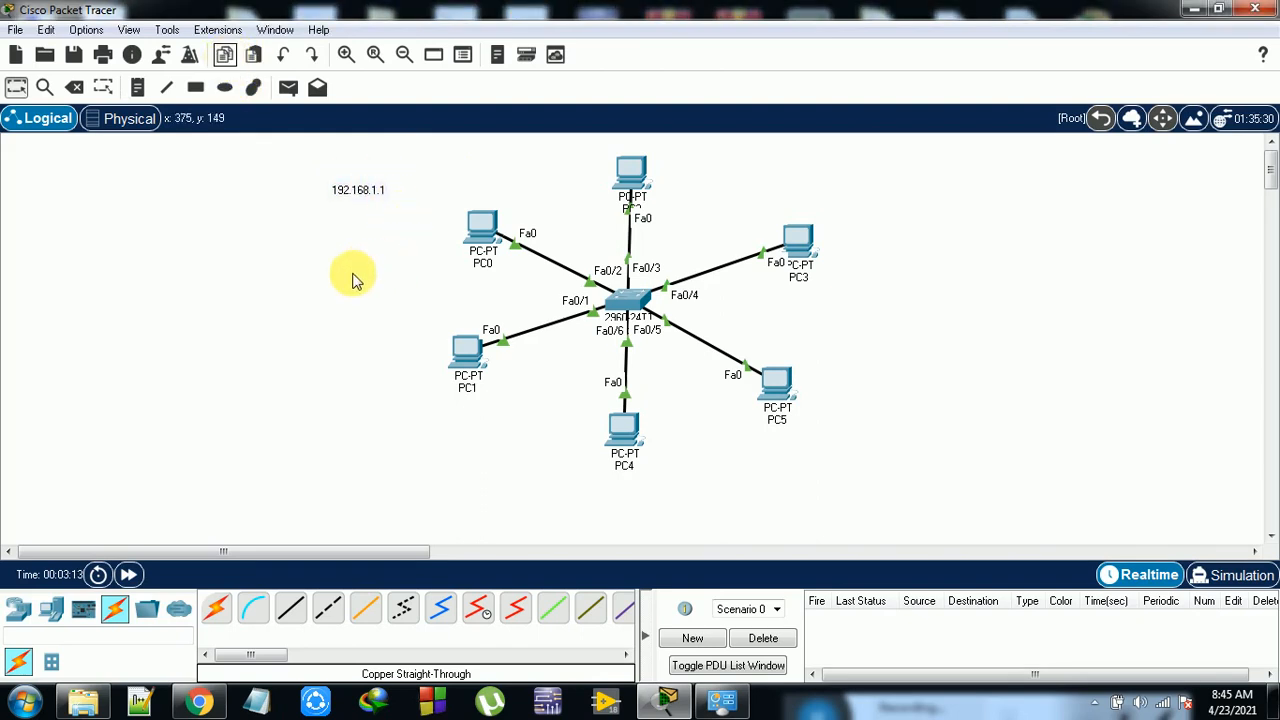
pyautogui.click(254, 56)
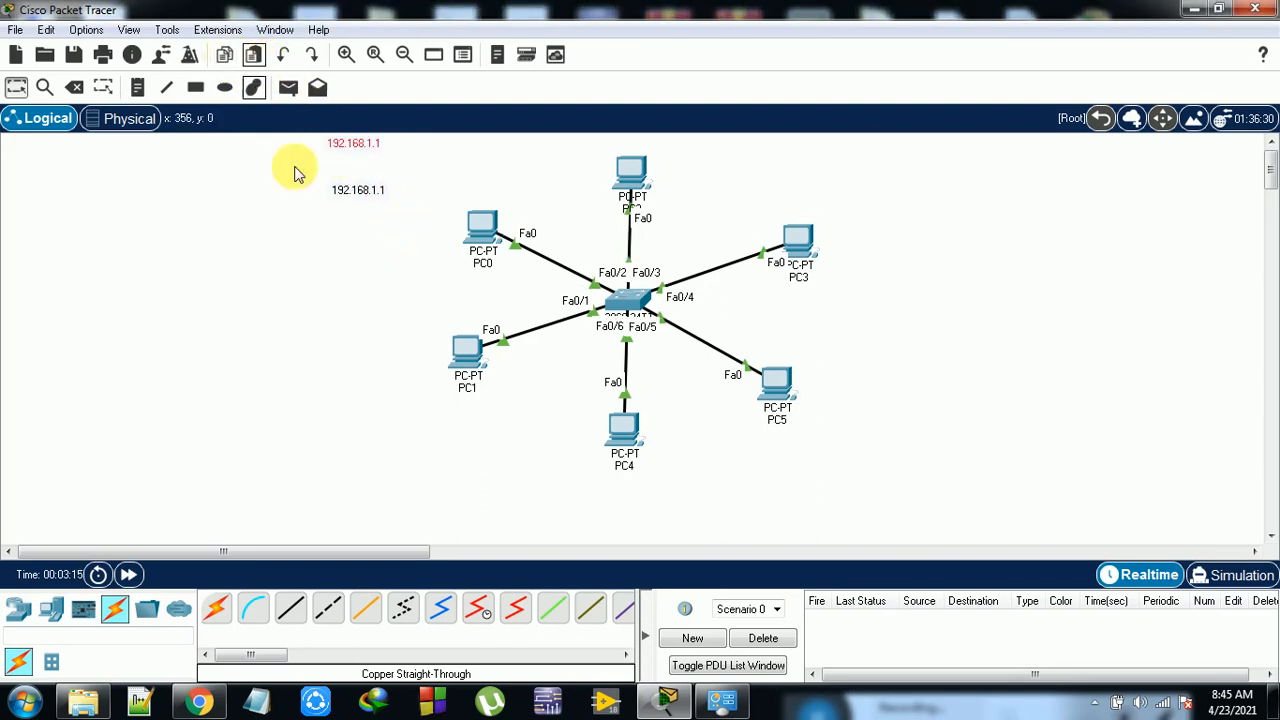
pyautogui.moveTo(358, 155); pyautogui.dragTo(697, 170)
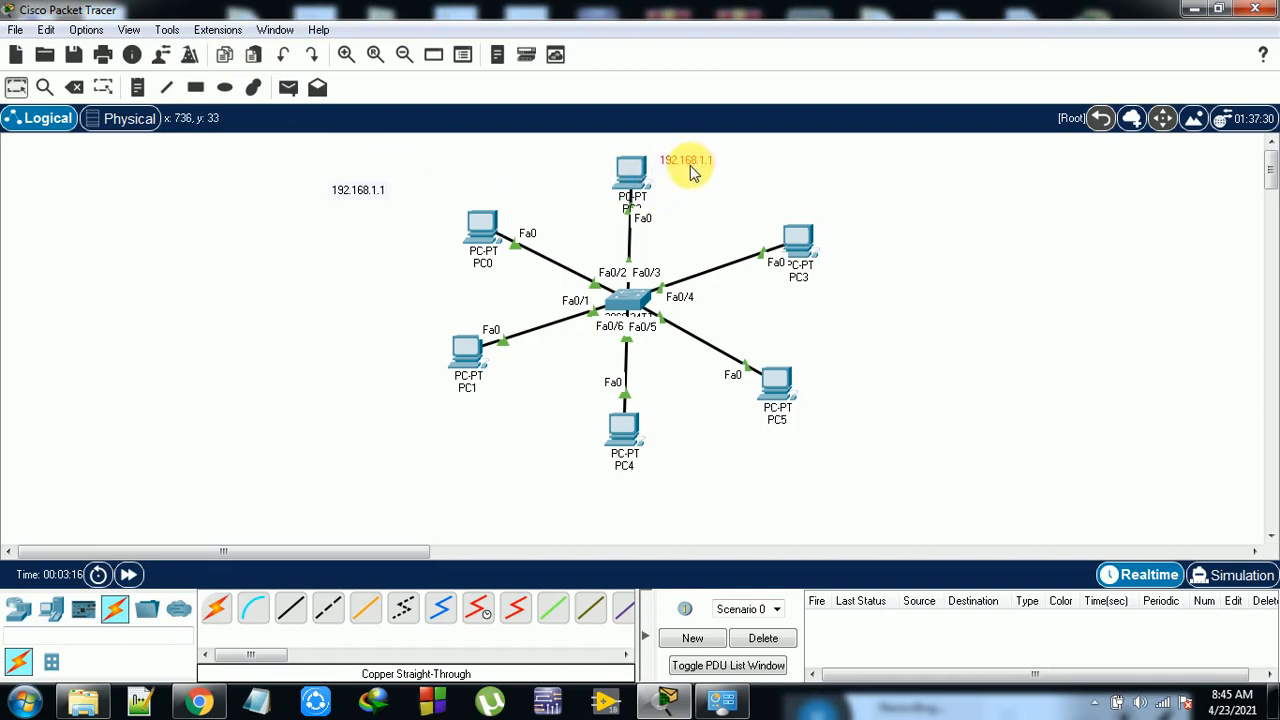
pyautogui.click(254, 58)
pyautogui.moveTo(354, 148); pyautogui.dragTo(849, 263)
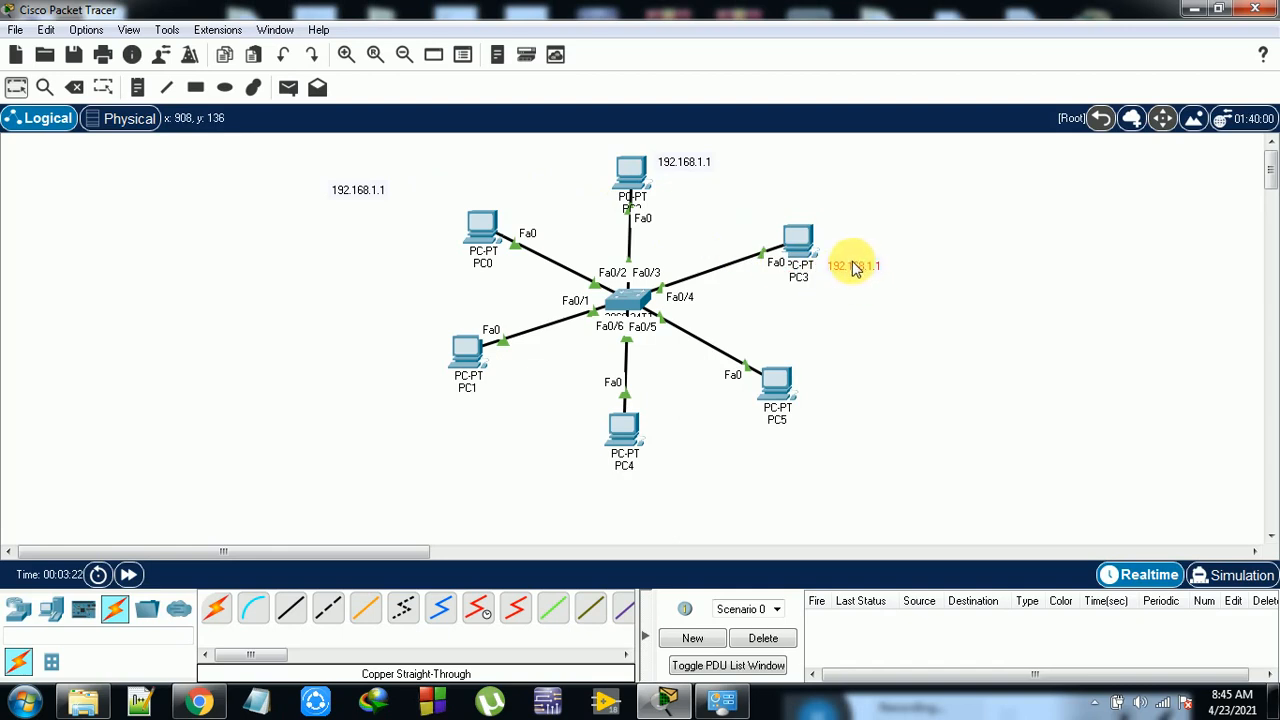
# Paste three more copies of the 192.168.1.1 note, placing them beside PC5, beside PC4 and below PC1
pyautogui.click(254, 58)
pyautogui.doubleClick(349, 141)
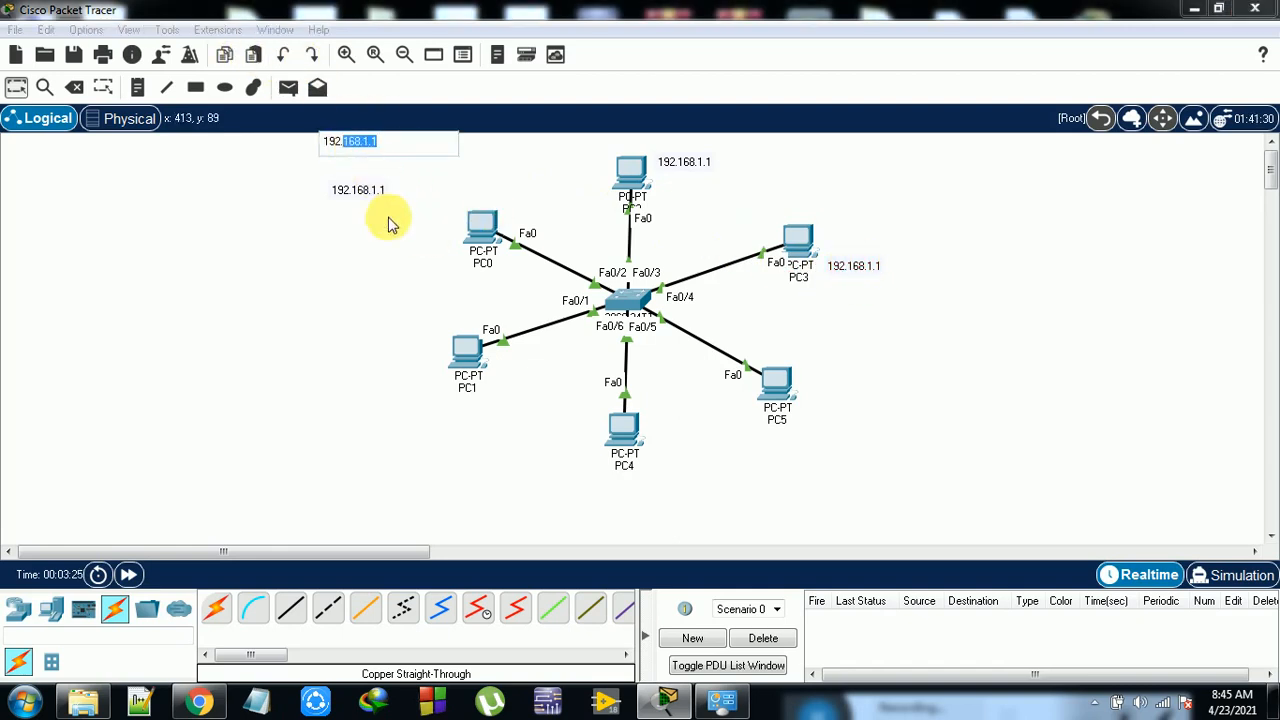
pyautogui.click(357, 149)
pyautogui.moveTo(357, 149); pyautogui.dragTo(838, 428)
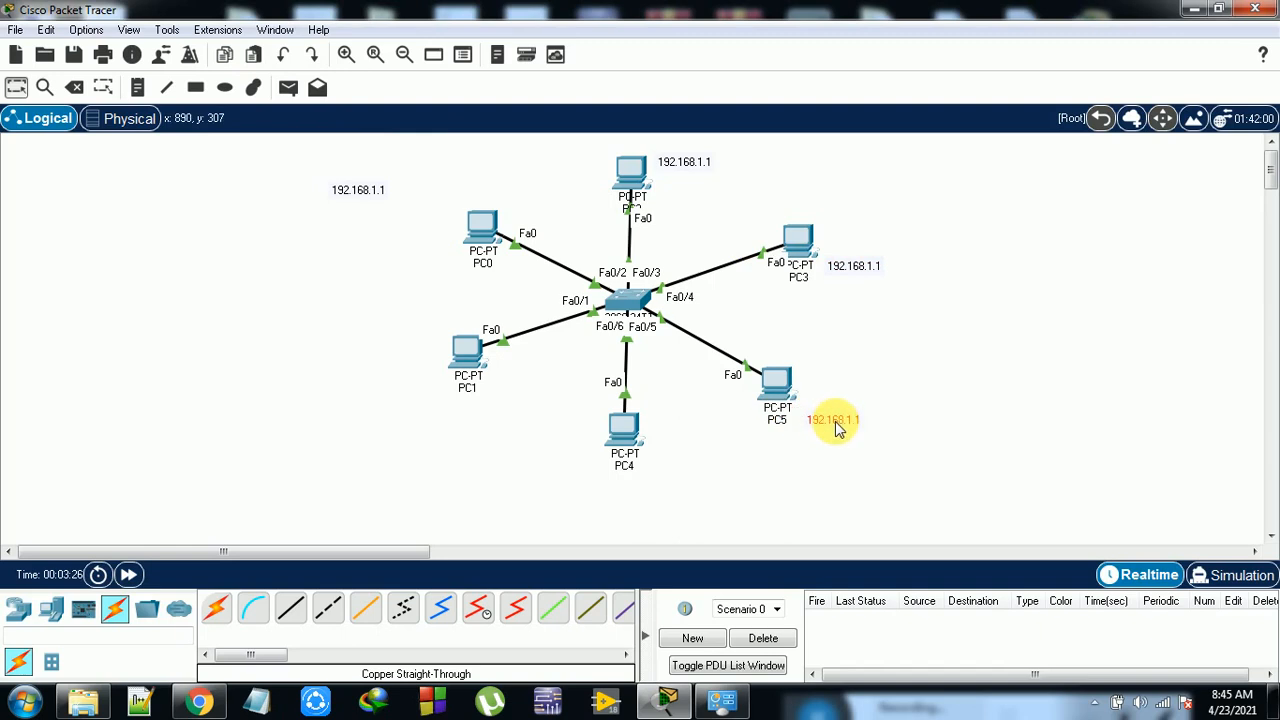
pyautogui.click(254, 58)
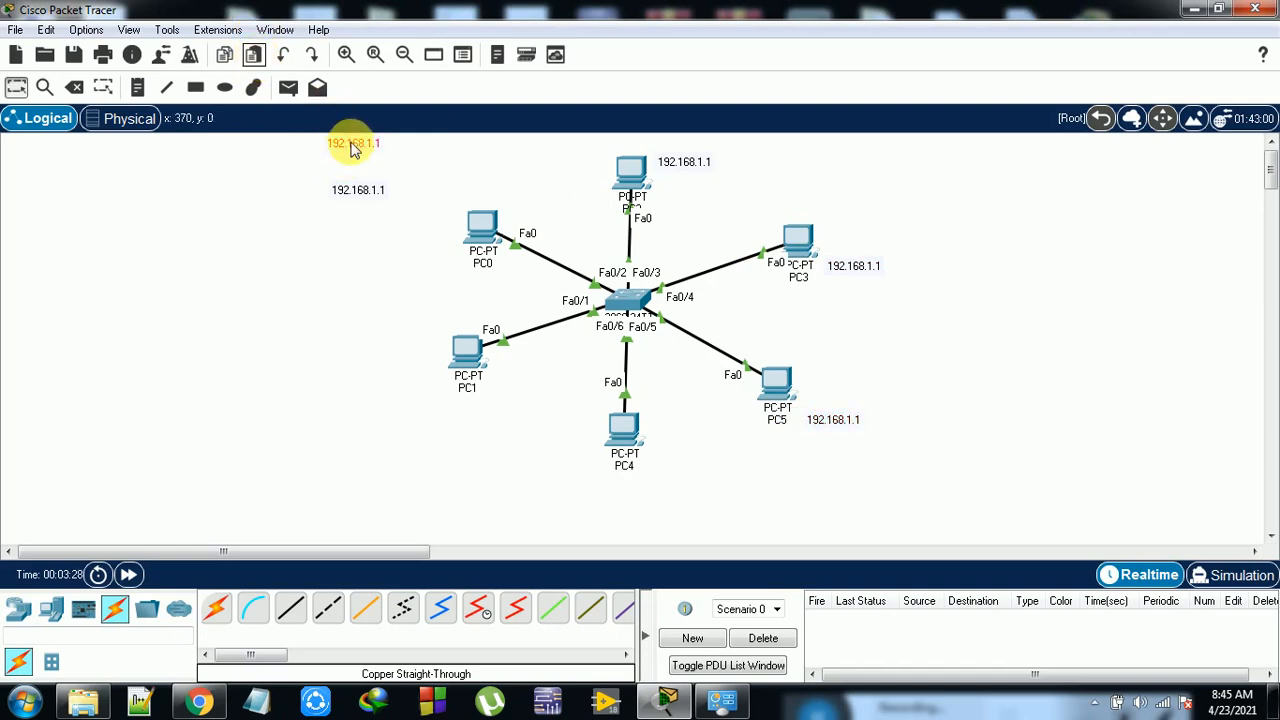
pyautogui.moveTo(353, 148); pyautogui.dragTo(680, 470)
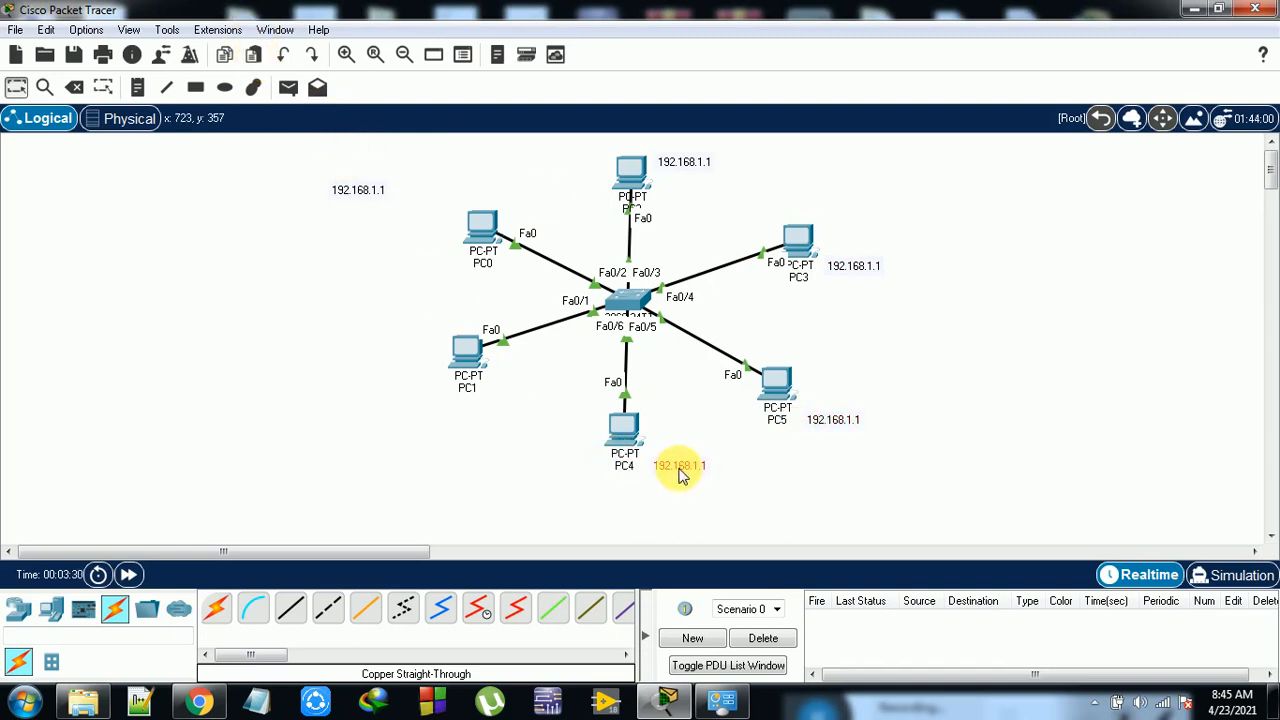
pyautogui.click(254, 55)
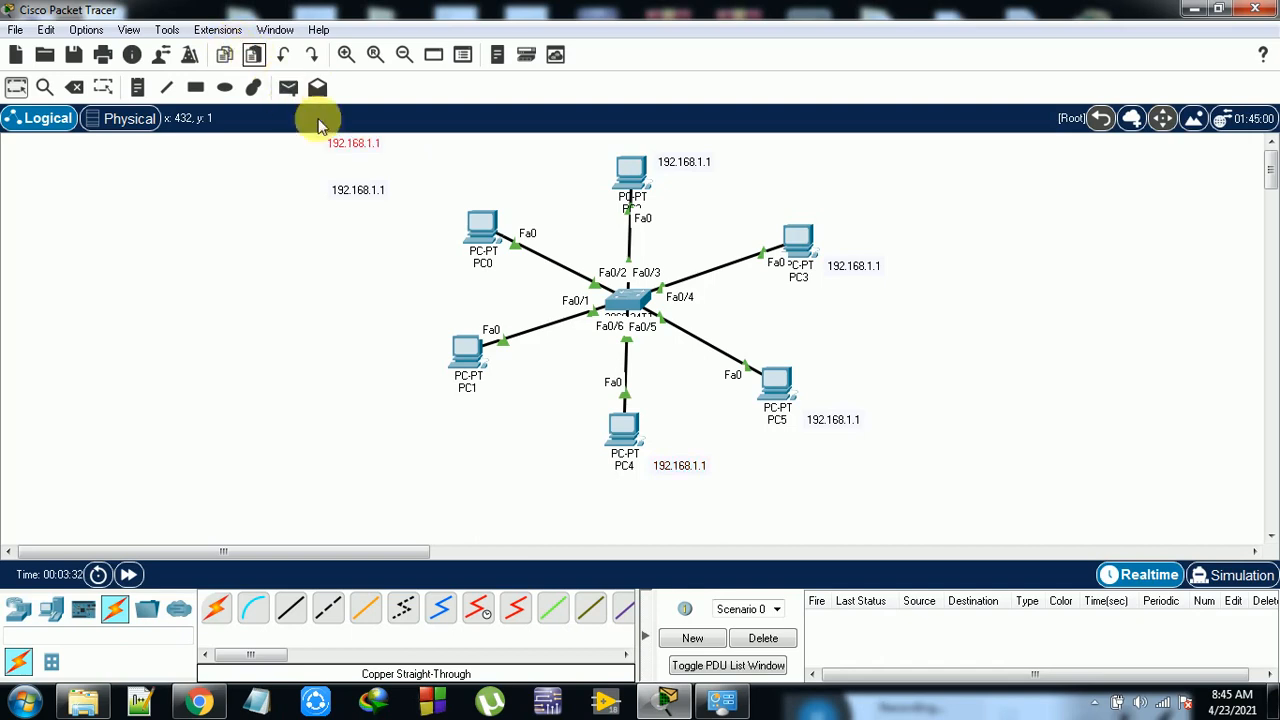
pyautogui.moveTo(360, 148); pyautogui.dragTo(467, 428)
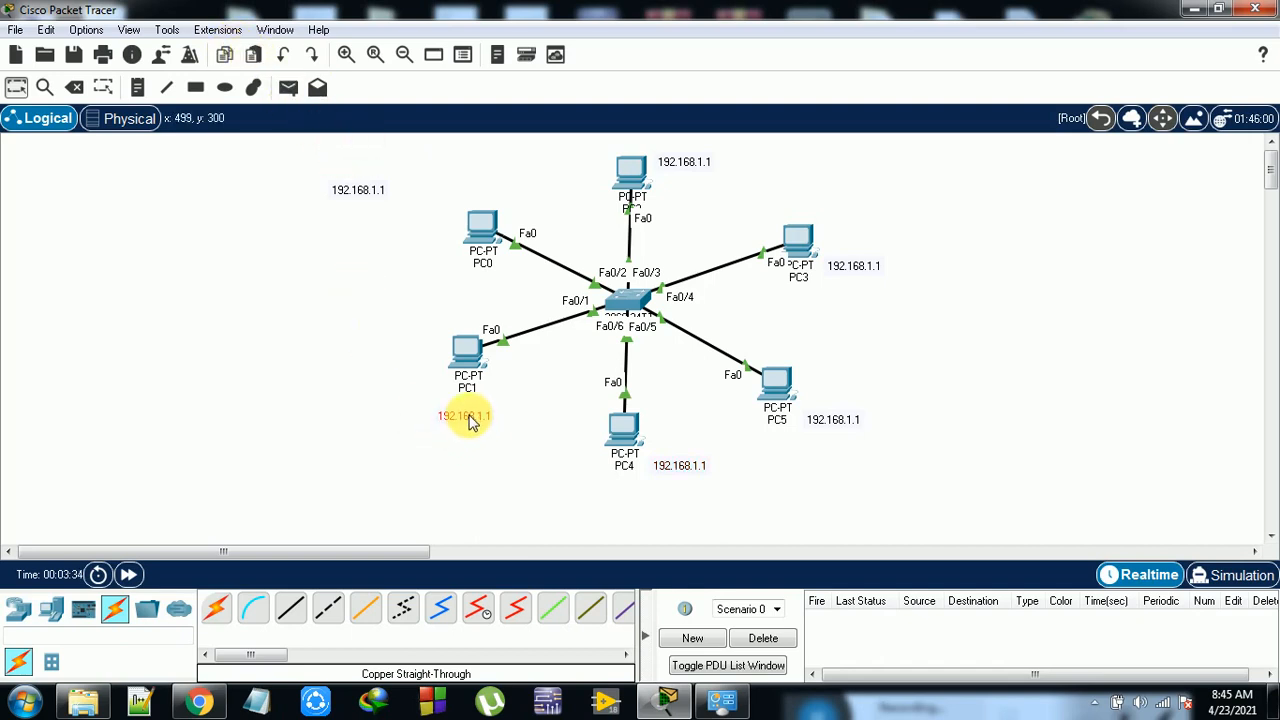
# Move the original 192.168.1.1 note closer to PC0, at its upper left
pyautogui.click(355, 191)
pyautogui.click(306, 213)
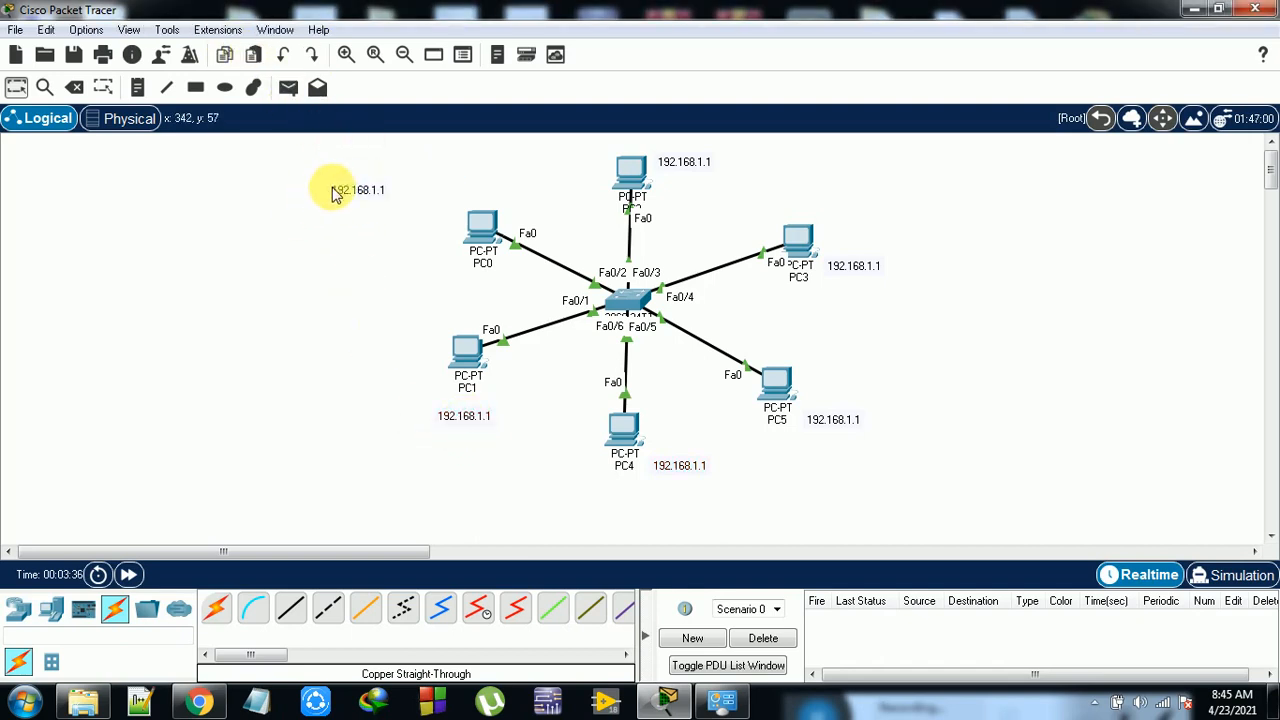
pyautogui.moveTo(343, 194); pyautogui.dragTo(407, 210)
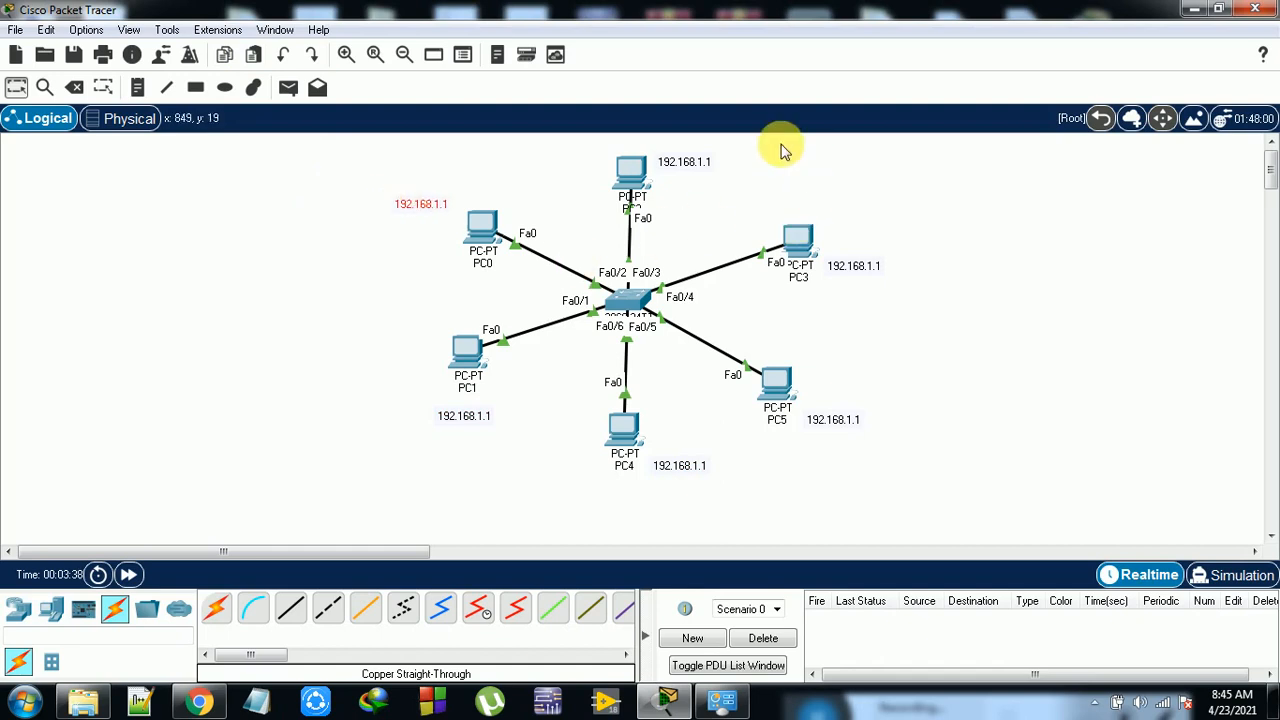
pyautogui.click(778, 143)
# Change the note beside PC2 to 192.168.1.2 and the note beside PC3 to 192.168.1.3
pyautogui.click(700, 163)
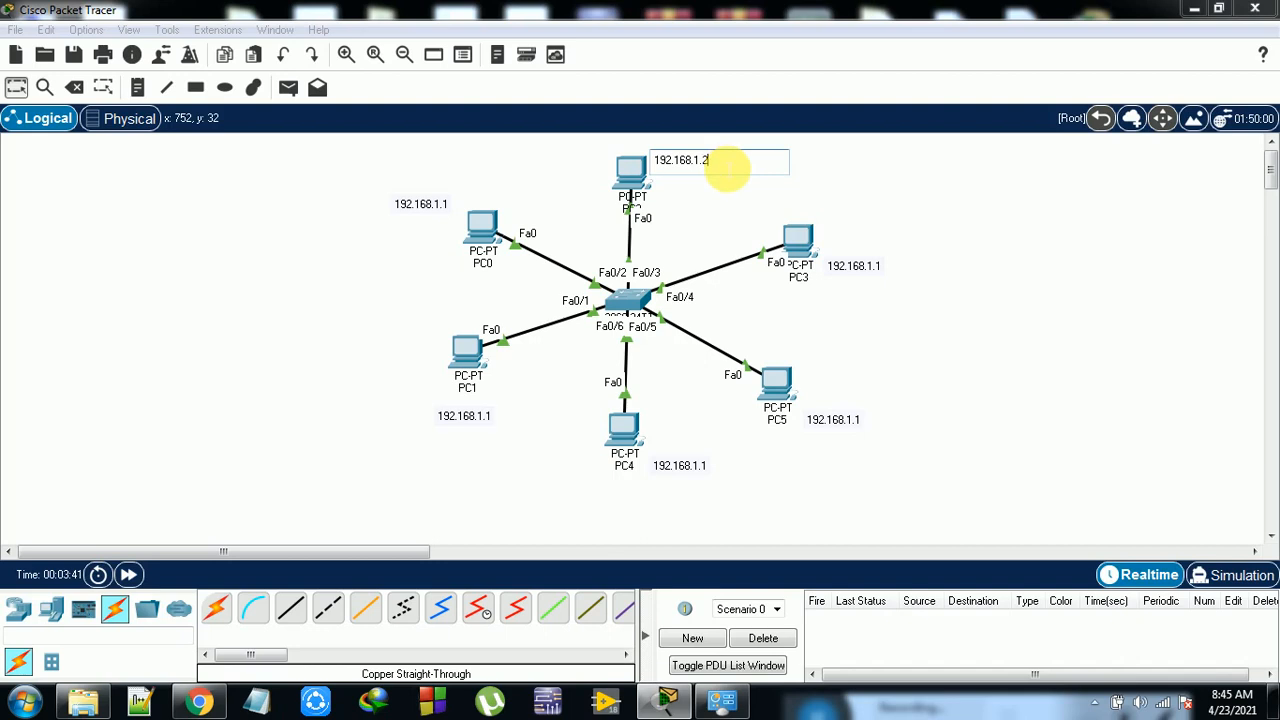
pyautogui.click(970, 309)
pyautogui.click(878, 268)
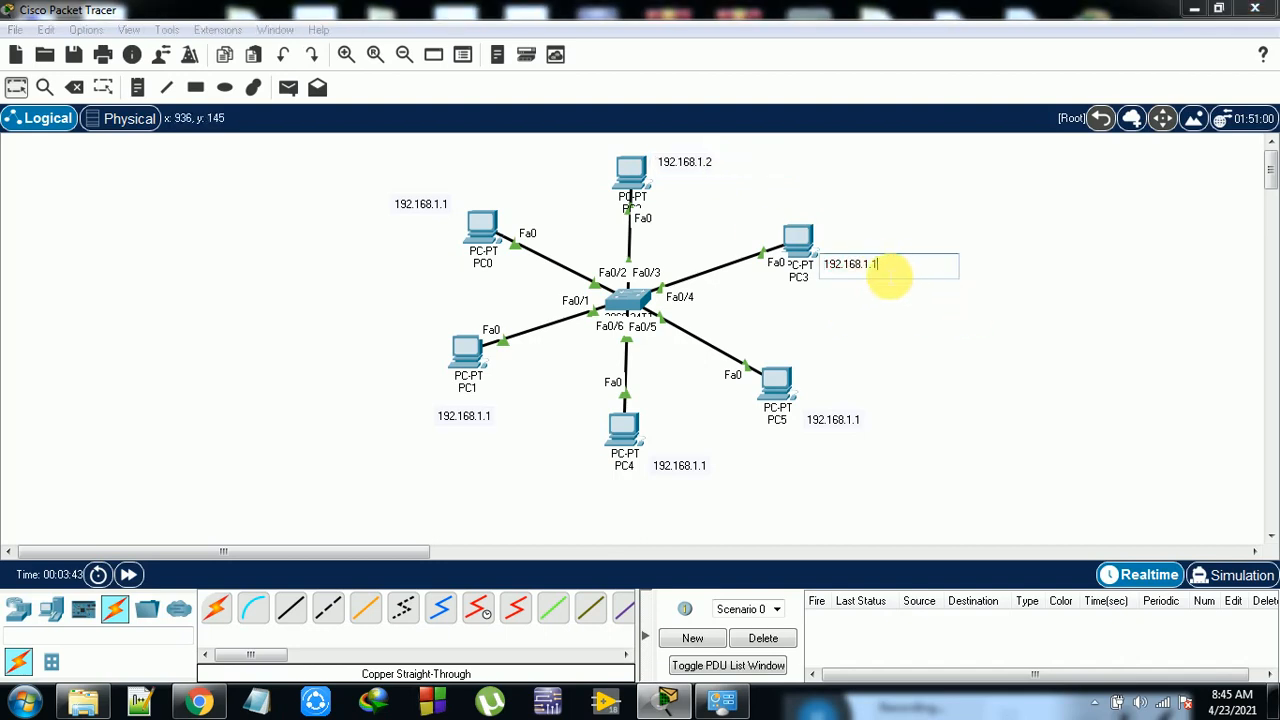
pyautogui.click(969, 421)
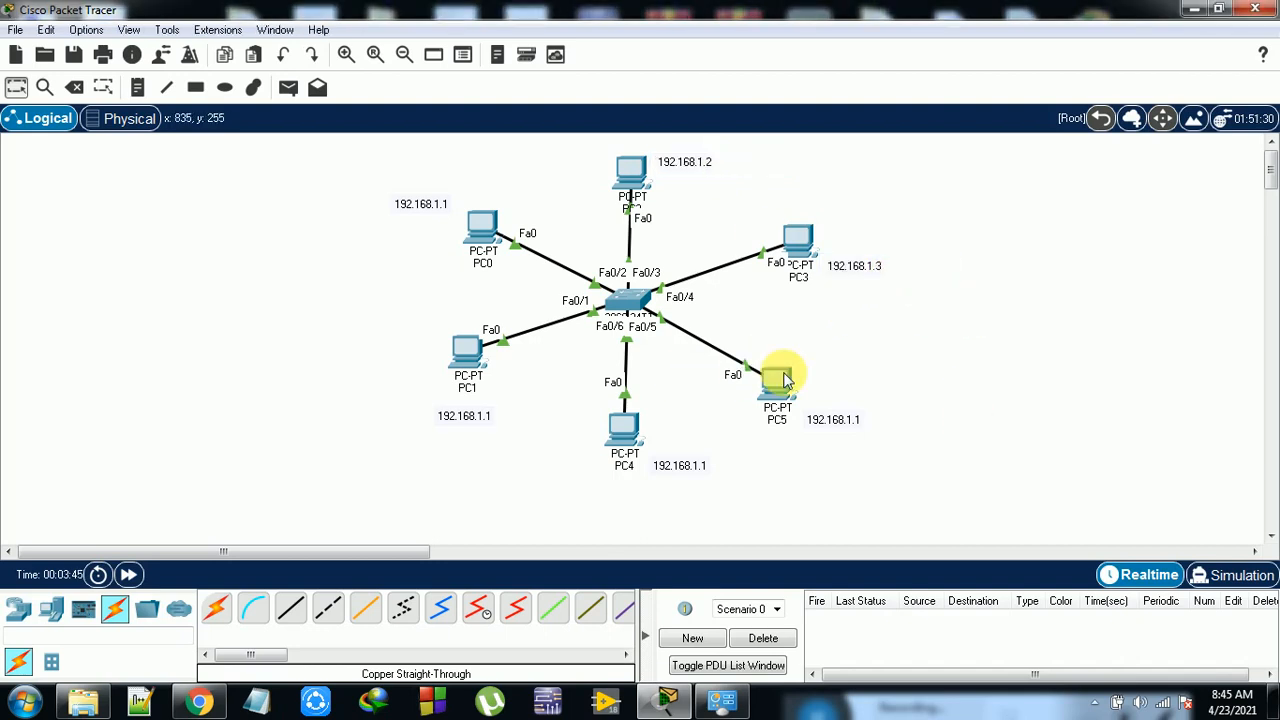
# Give PC5 the static IPv4 address 192.168.1.4 with subnet mask 255.255.255.0
pyautogui.click(785, 380)
pyautogui.click(462, 57)
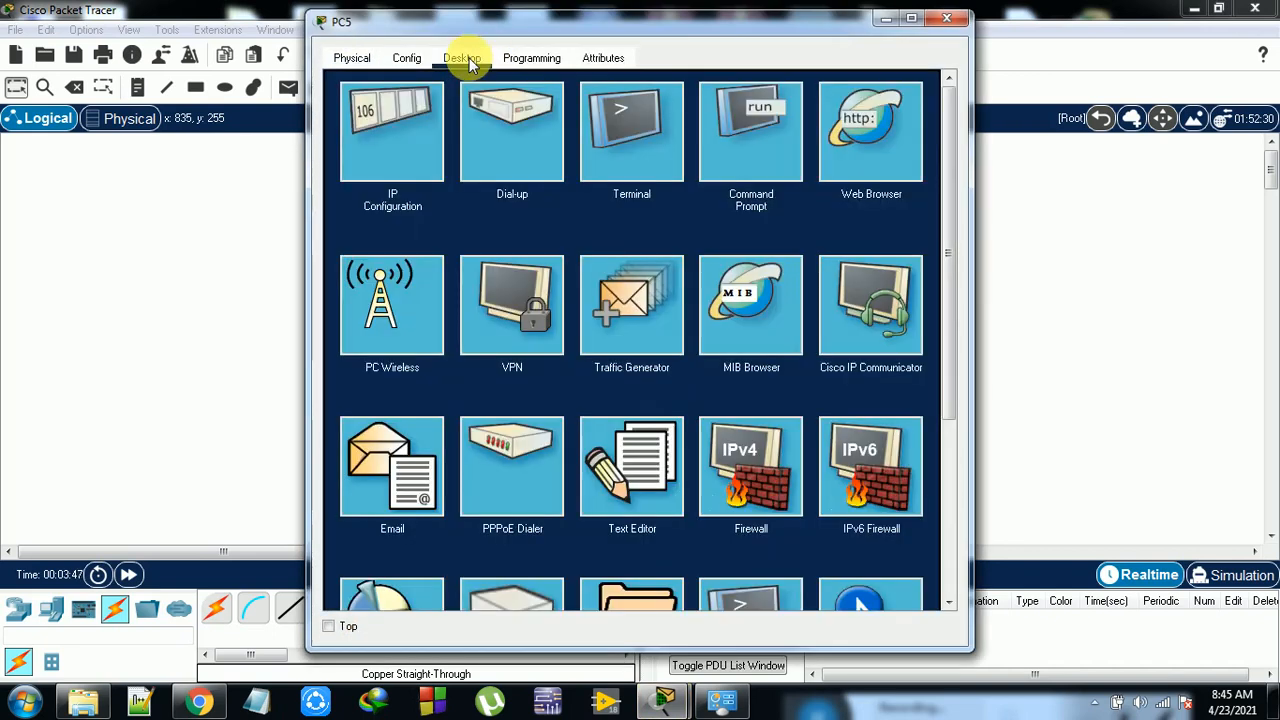
pyautogui.click(400, 135)
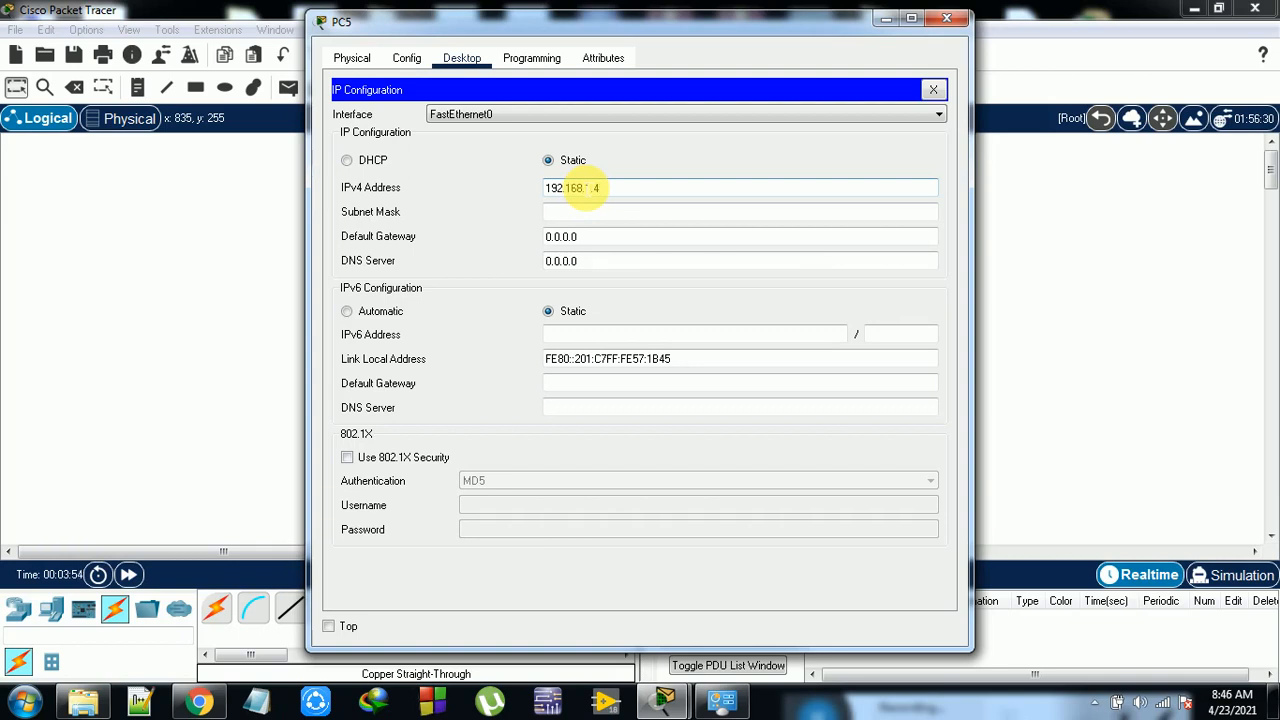
pyautogui.click(585, 187)
pyautogui.write('192.168.1.4')
pyautogui.click(580, 212)
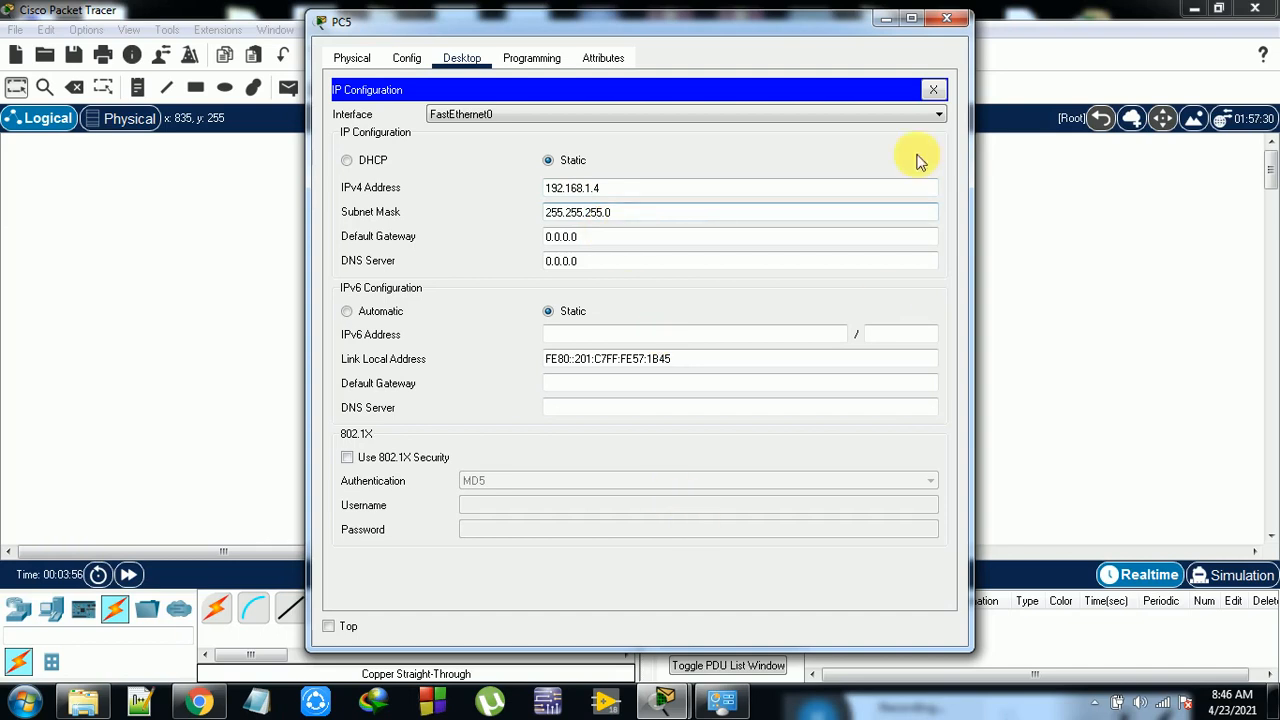
pyautogui.click(946, 19)
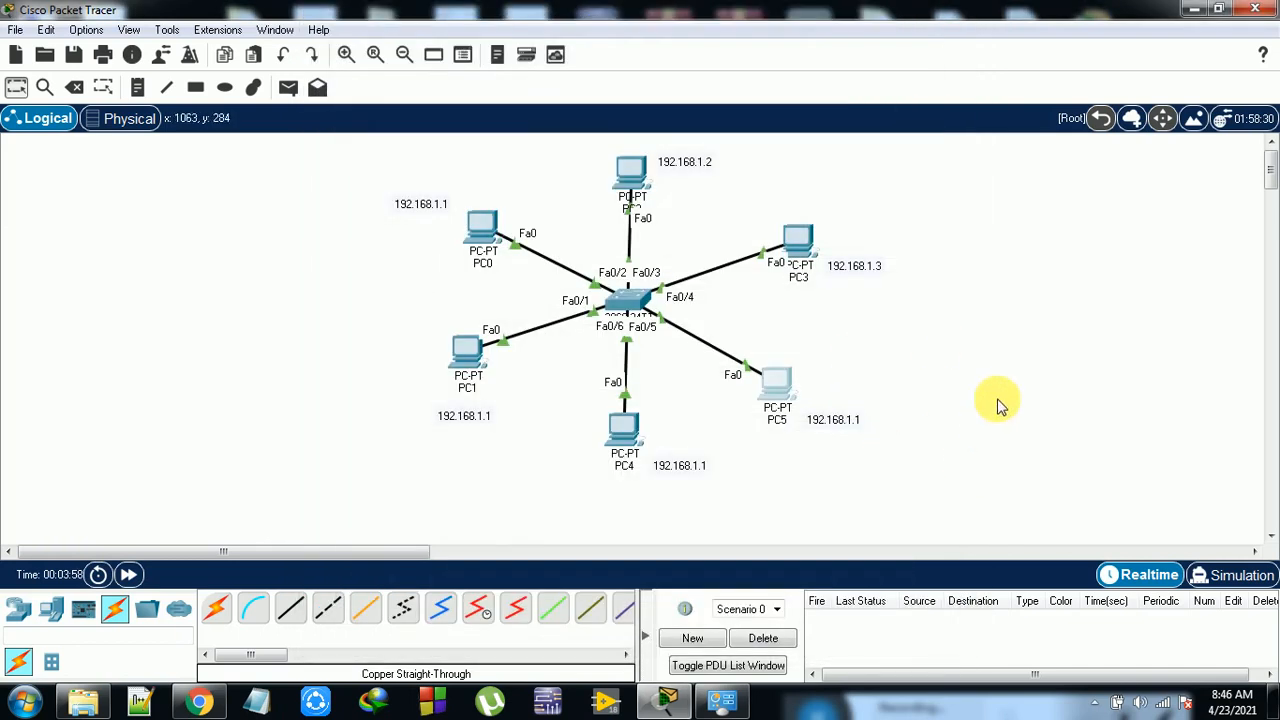
# Change the note beside PC5 to 192.168.1.4
pyautogui.doubleClick(845, 421)
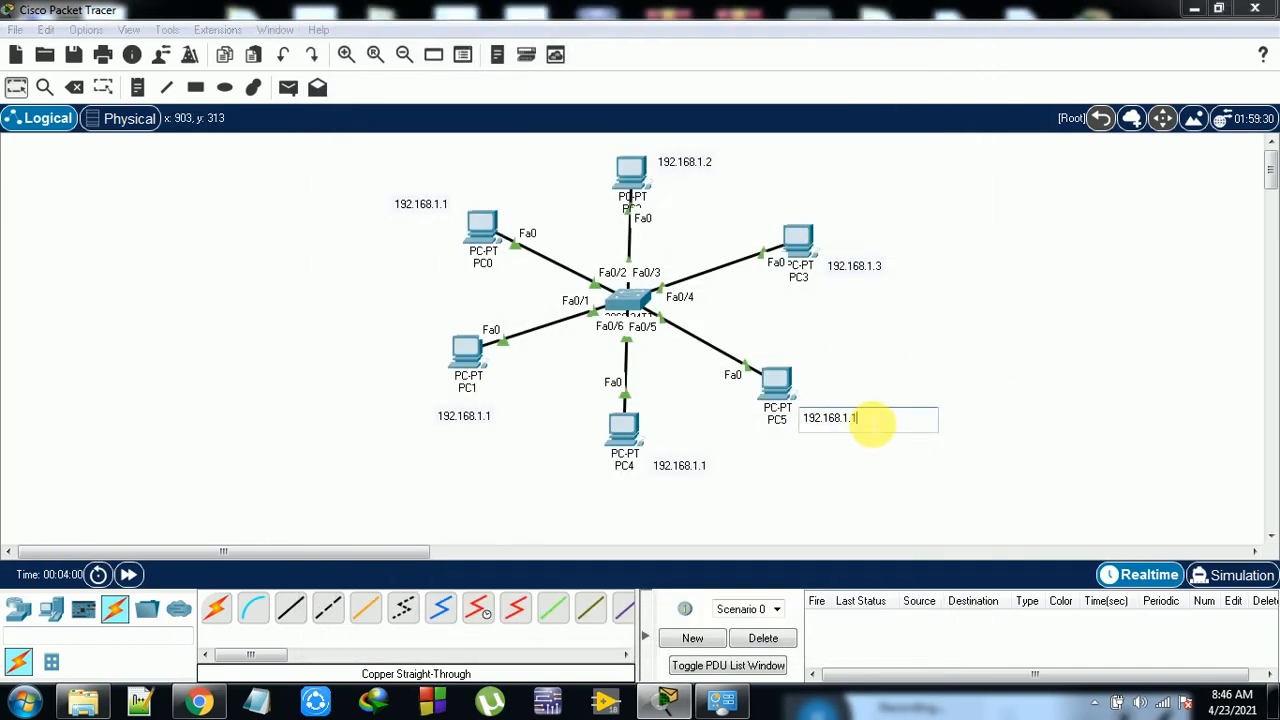
pyautogui.write('4')
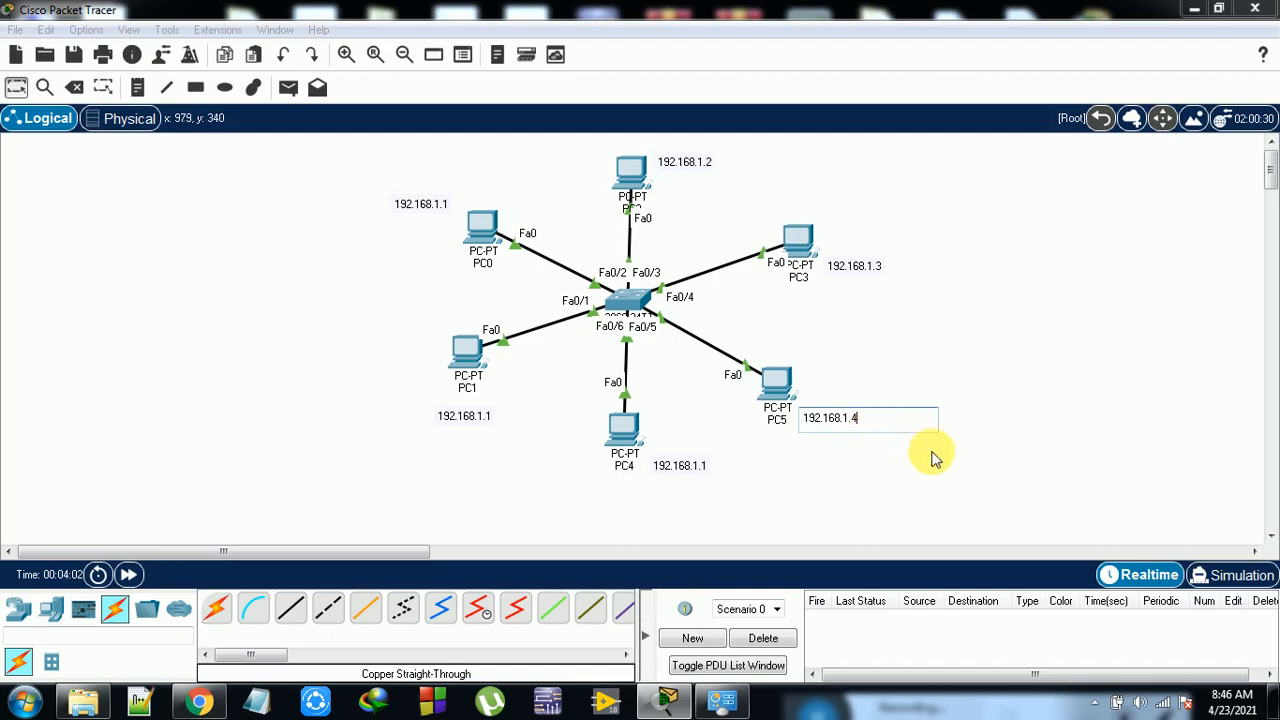
pyautogui.click(1094, 334)
# Give PC4 the static IPv4 address 192.168.1.5 with subnet mask 255.255.255.0 and change its note to 192.168.1.5
pyautogui.click(628, 445)
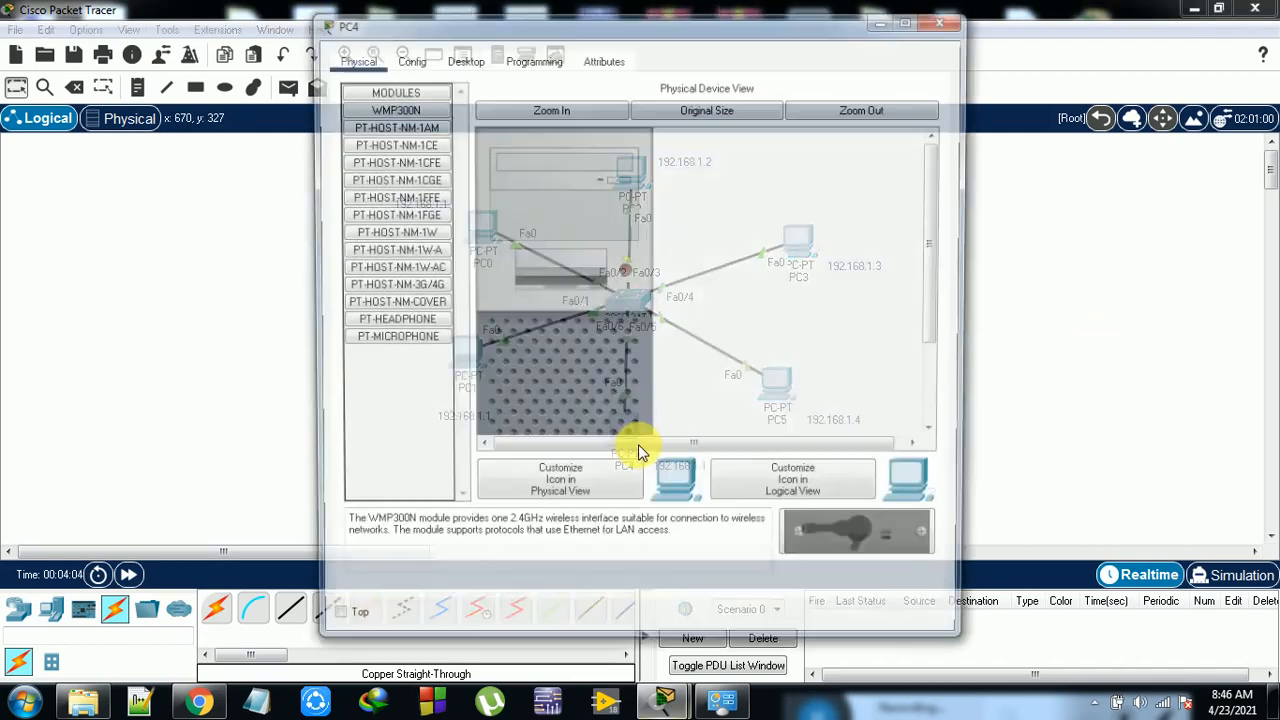
pyautogui.click(458, 59)
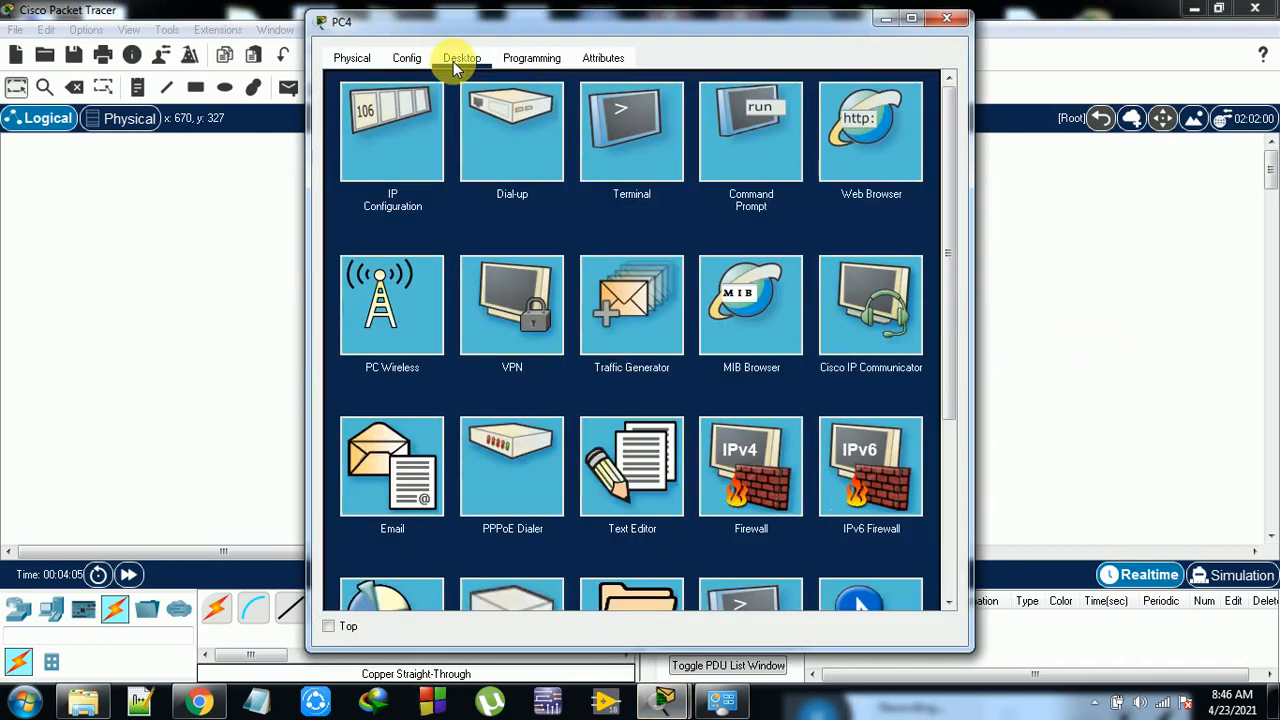
pyautogui.click(390, 125)
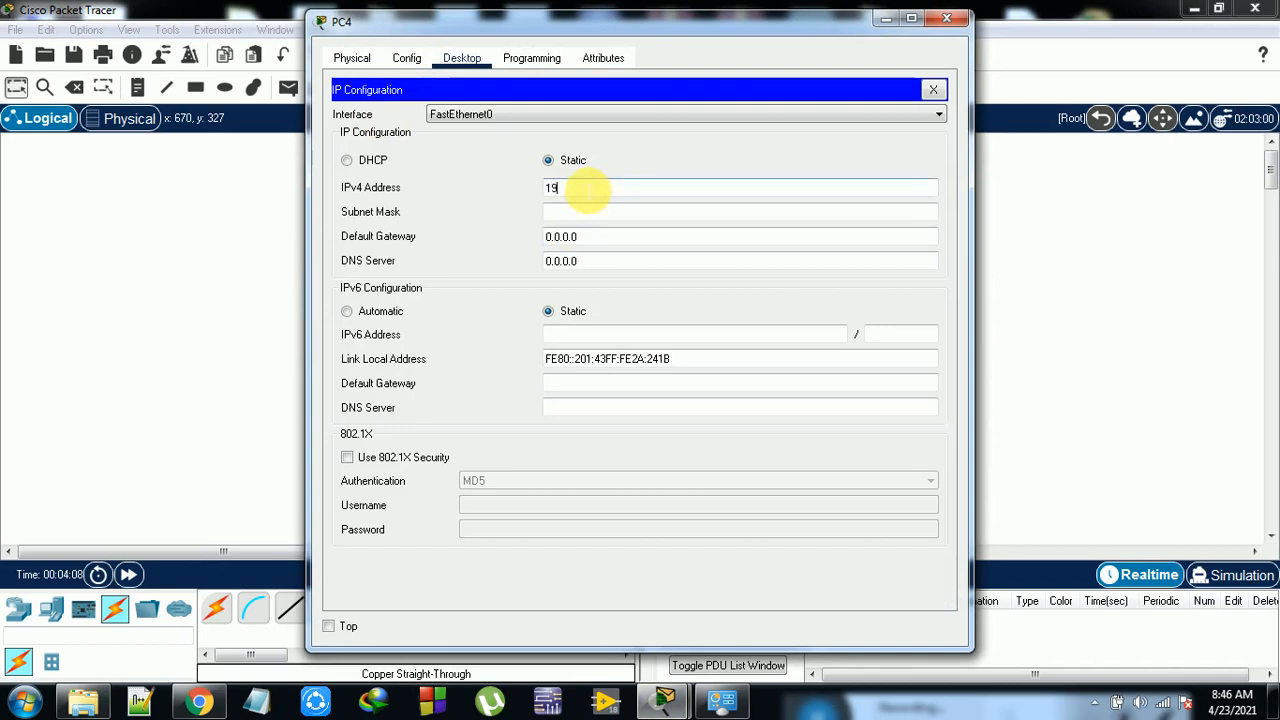
pyautogui.click(585, 188)
pyautogui.write('192.168.1.5')
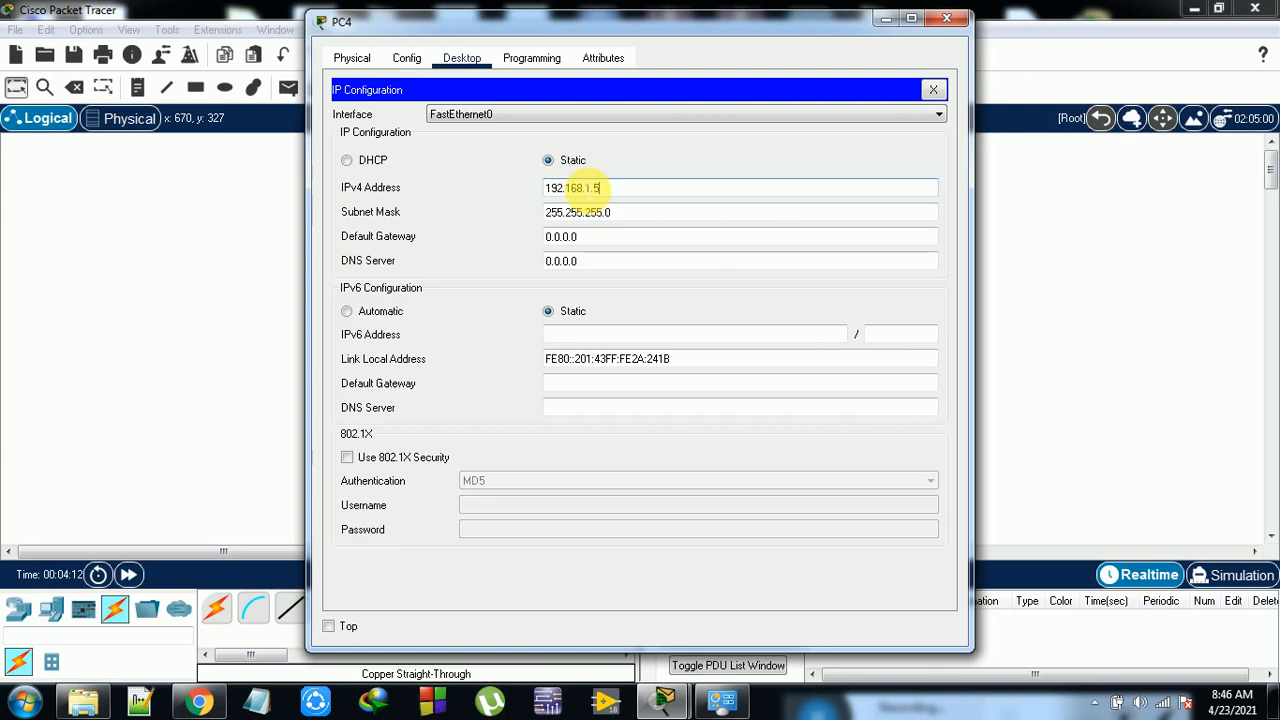
pyautogui.click(947, 18)
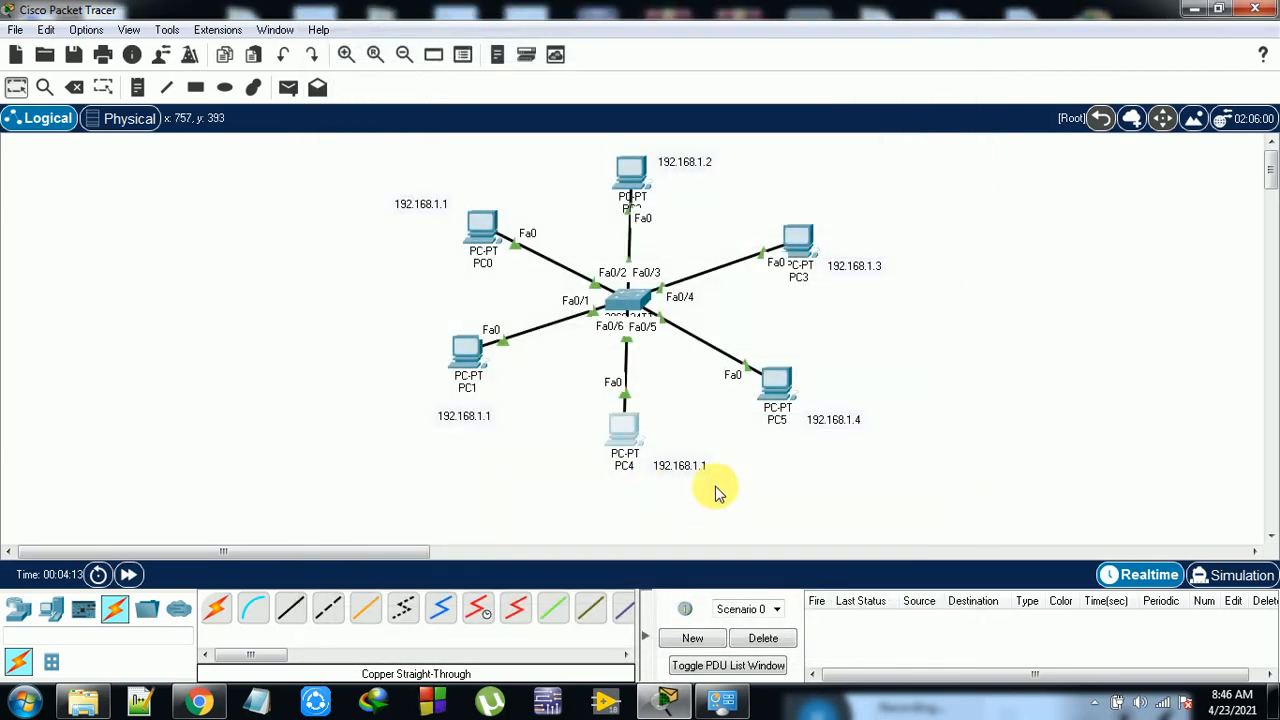
pyautogui.doubleClick(690, 467)
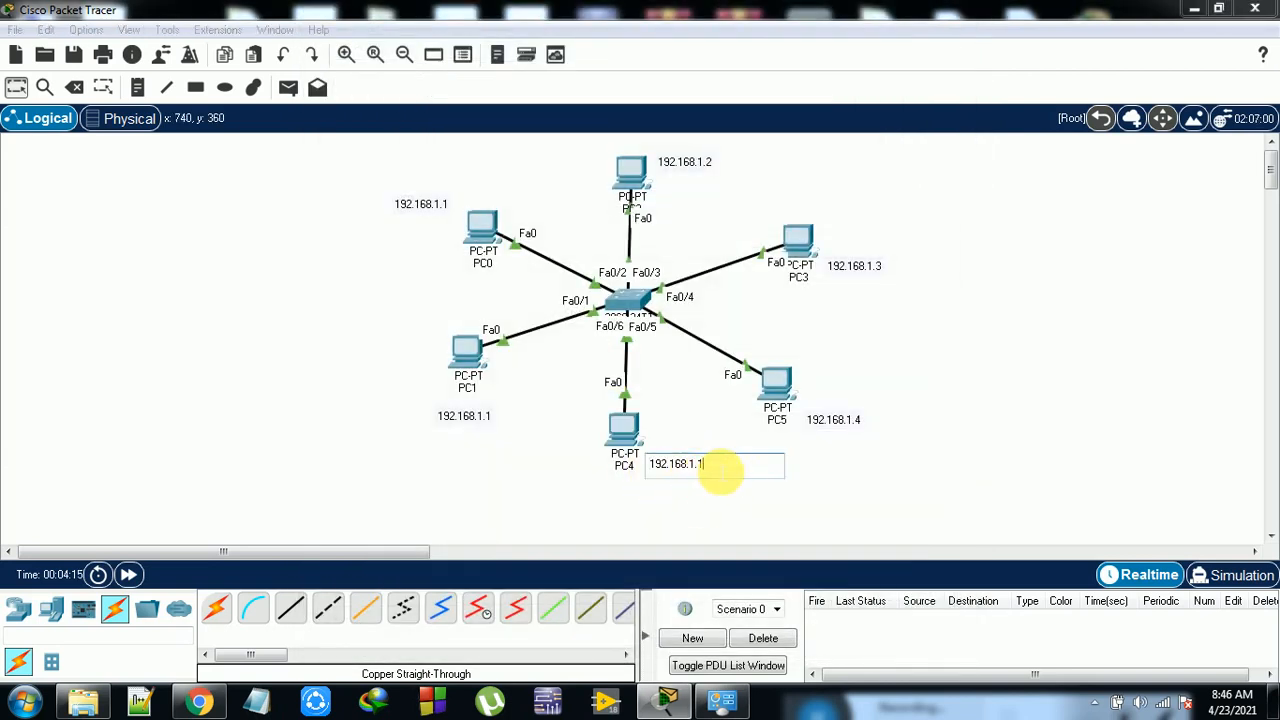
pyautogui.click(973, 526)
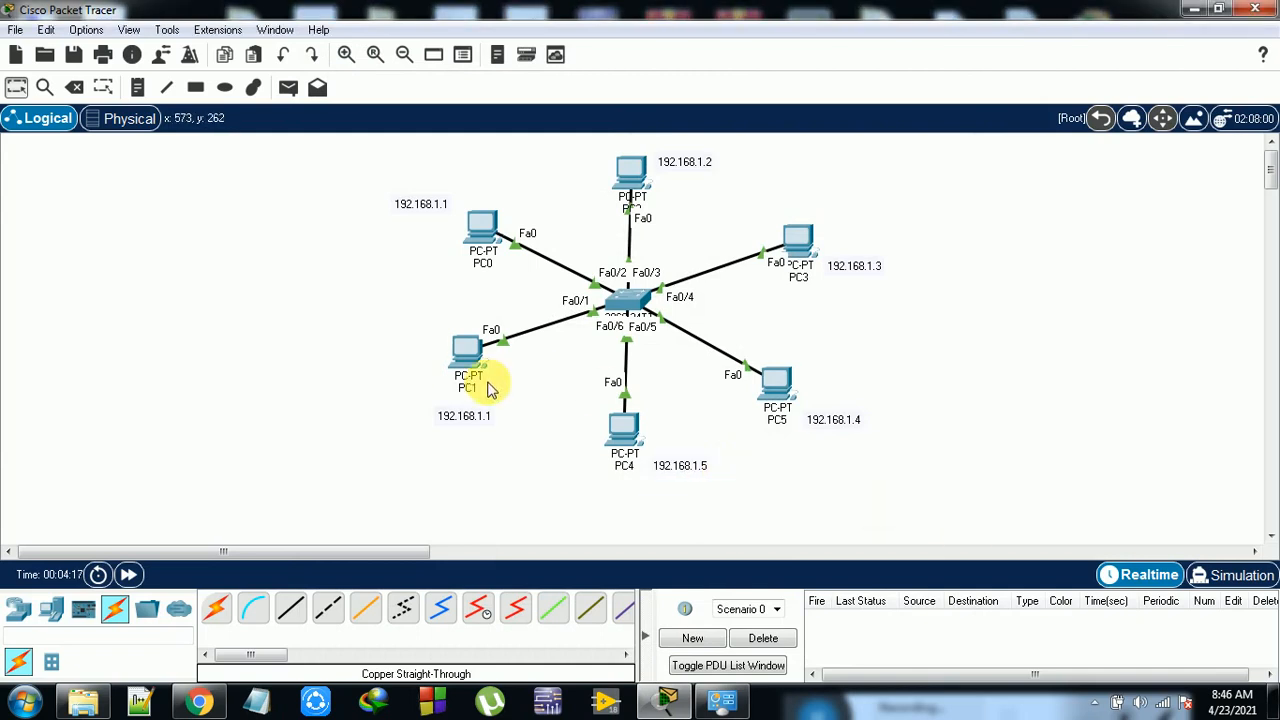
# Give PC1 the static IPv4 address 192.168.1.6 with subnet mask 255.255.255.0 and change its note to 192.168.1.6
pyautogui.click(470, 370)
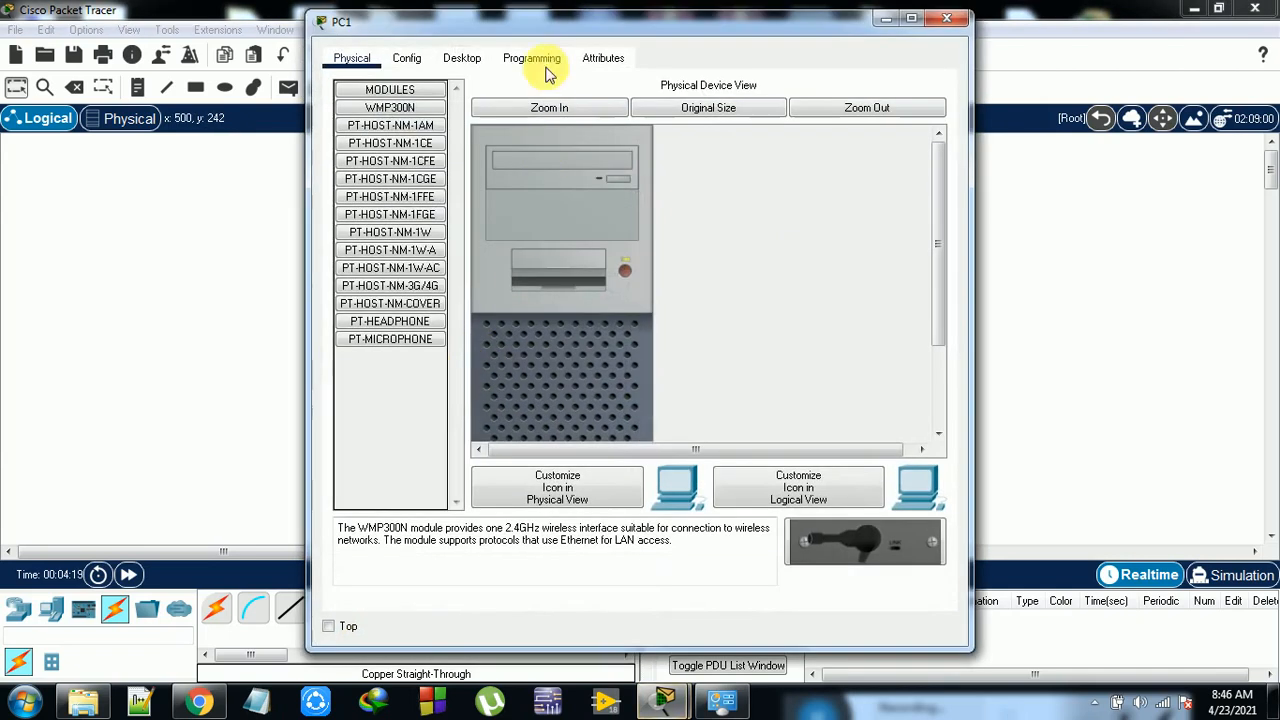
pyautogui.click(460, 58)
pyautogui.click(437, 117)
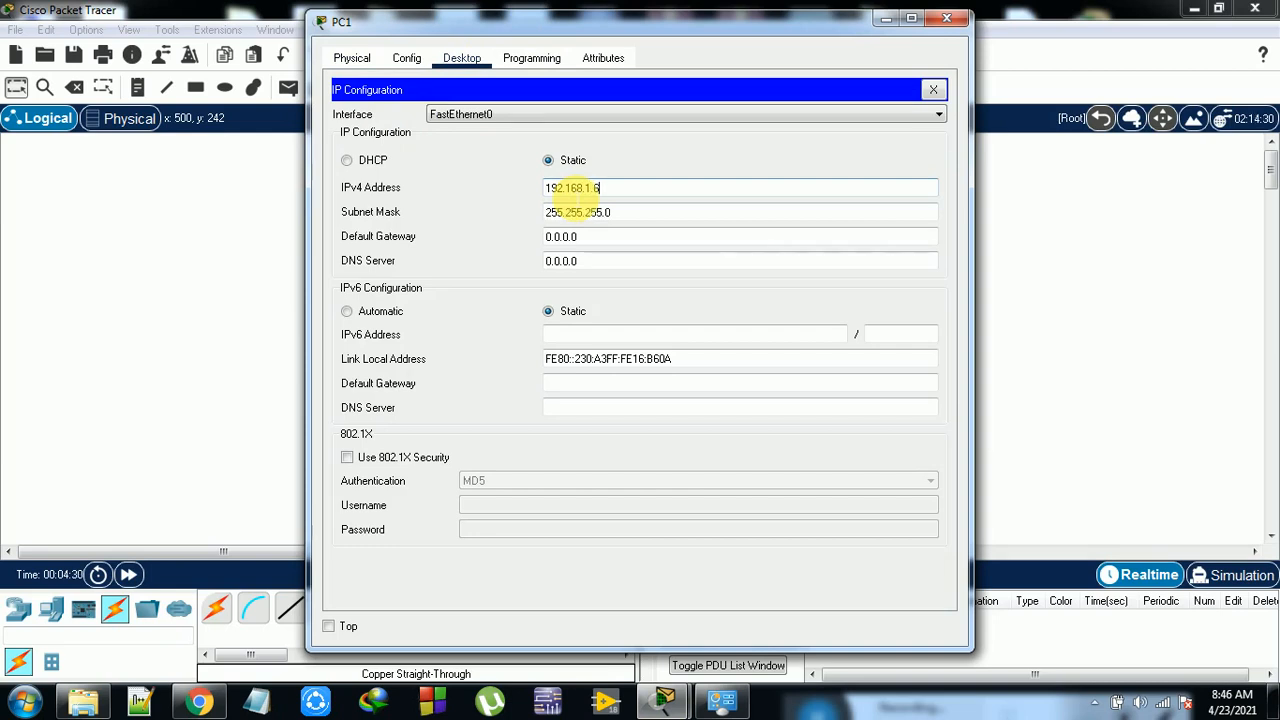
pyautogui.click(950, 19)
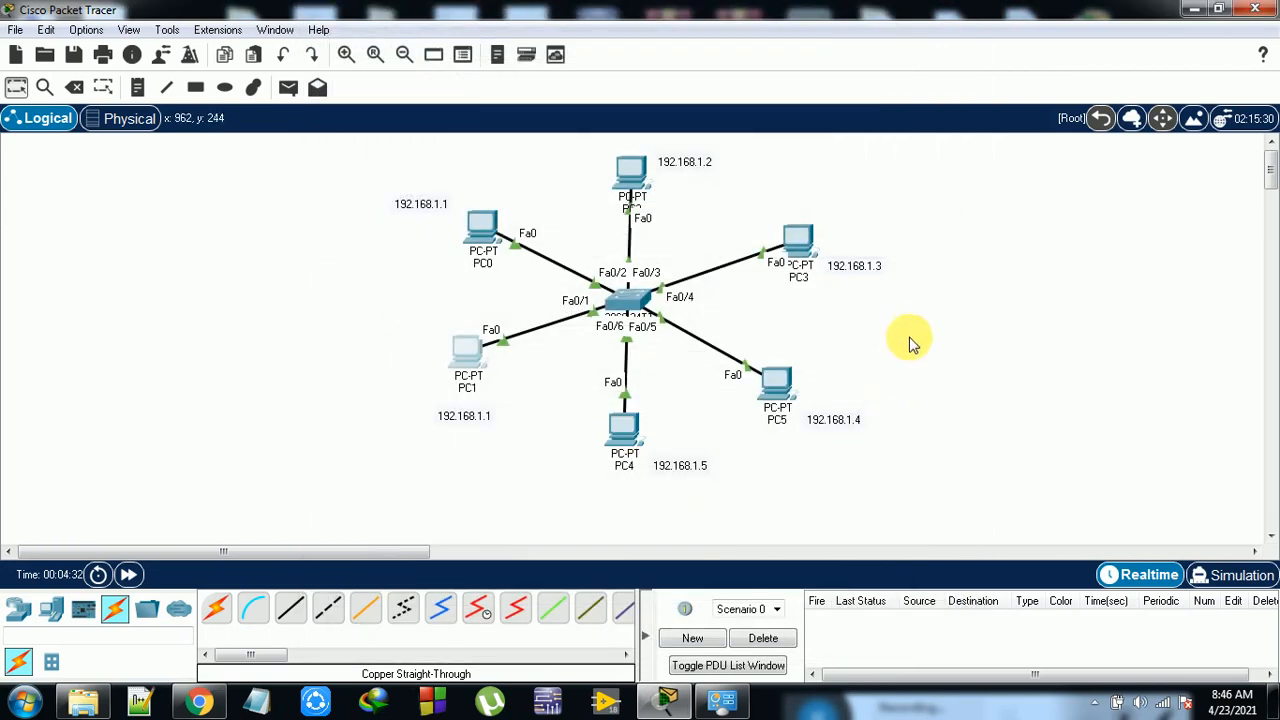
pyautogui.doubleClick(490, 417)
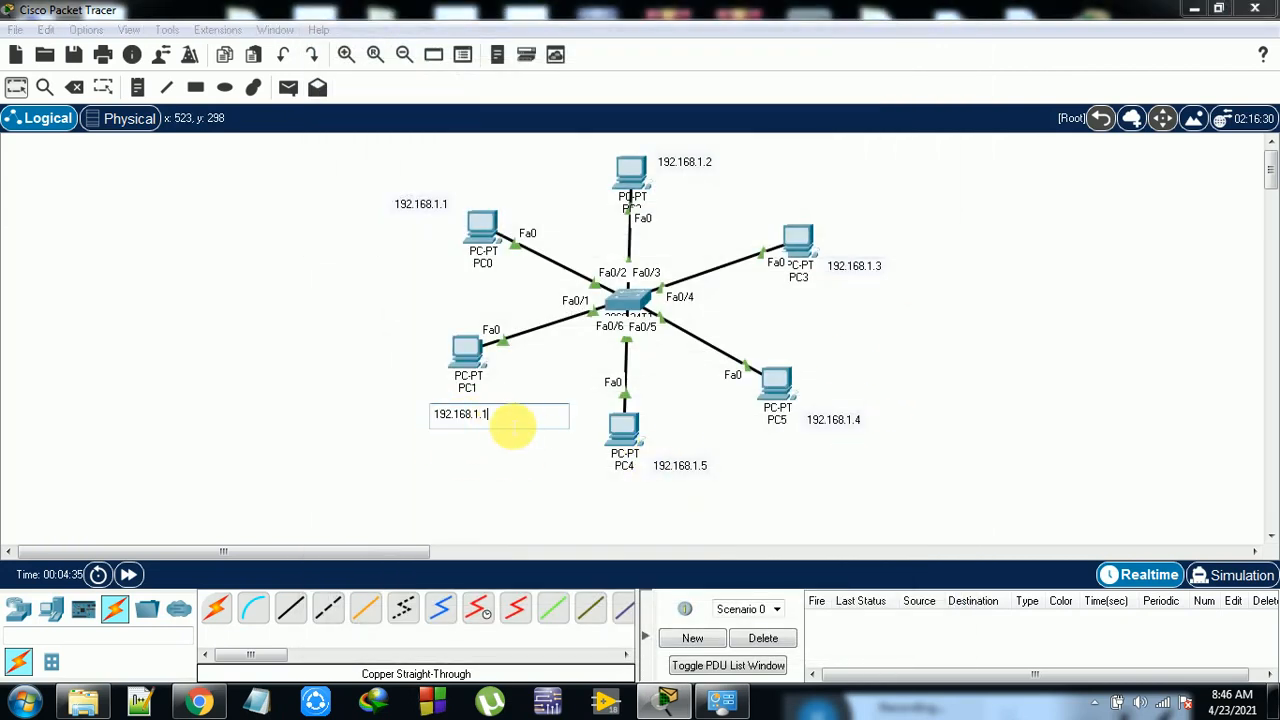
pyautogui.click(870, 375)
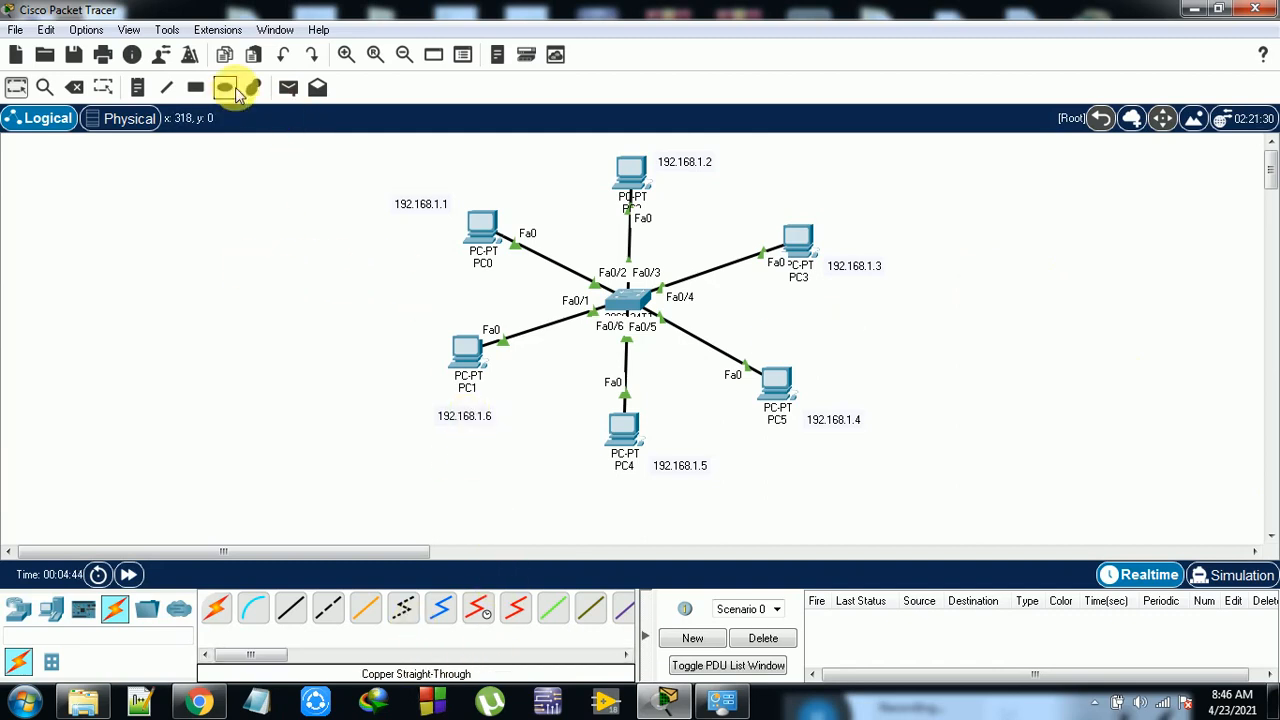
# Send a simple PDU from PC1 to PC2 to test the connection
pyautogui.click(290, 90)
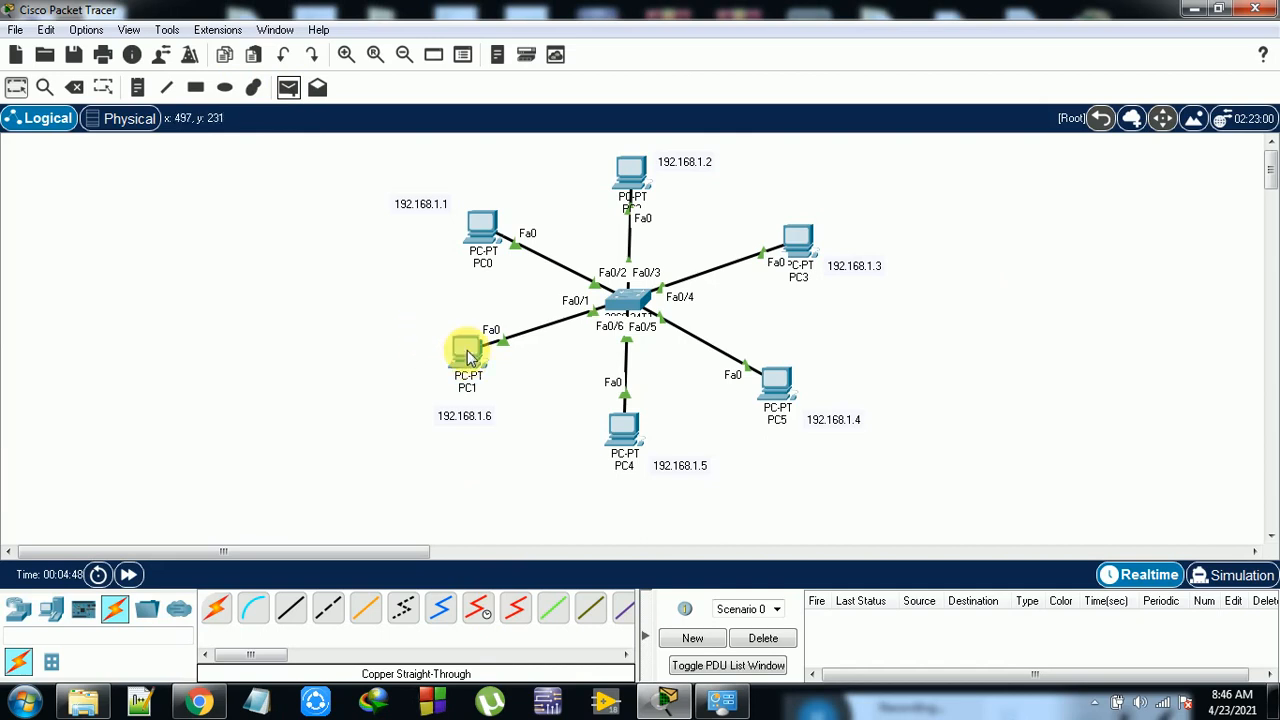
pyautogui.click(288, 92)
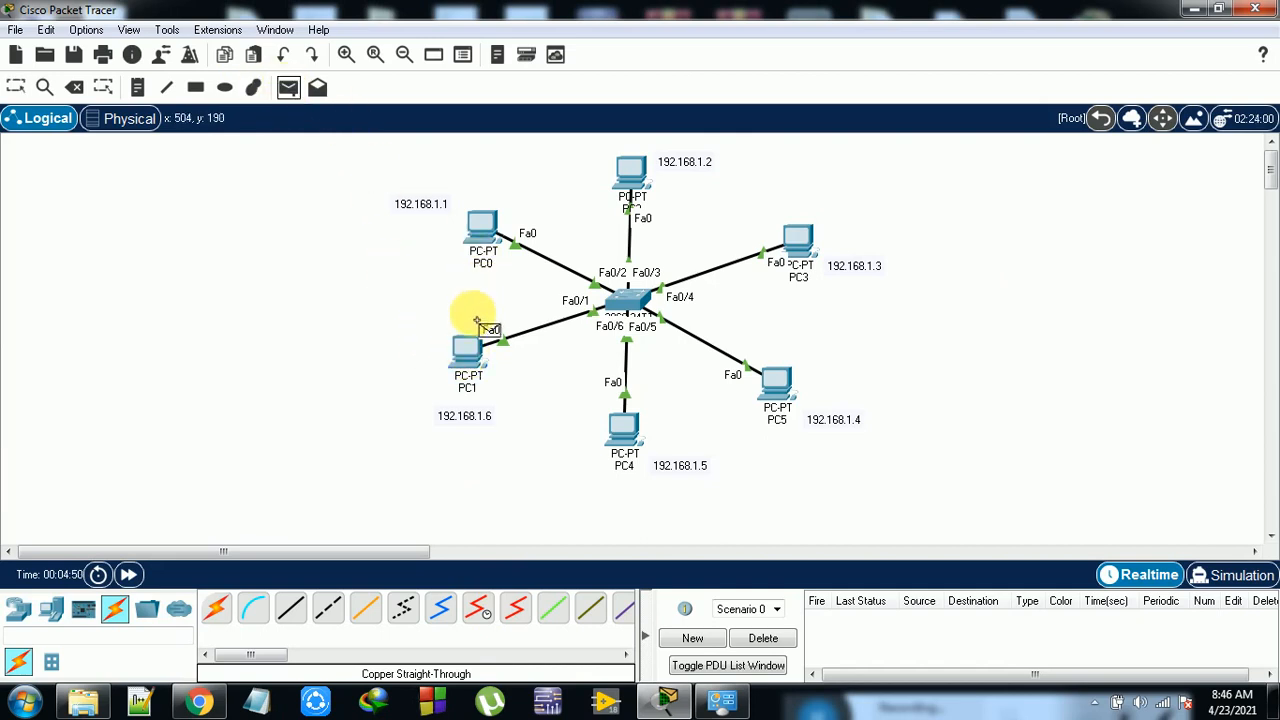
pyautogui.click(470, 350)
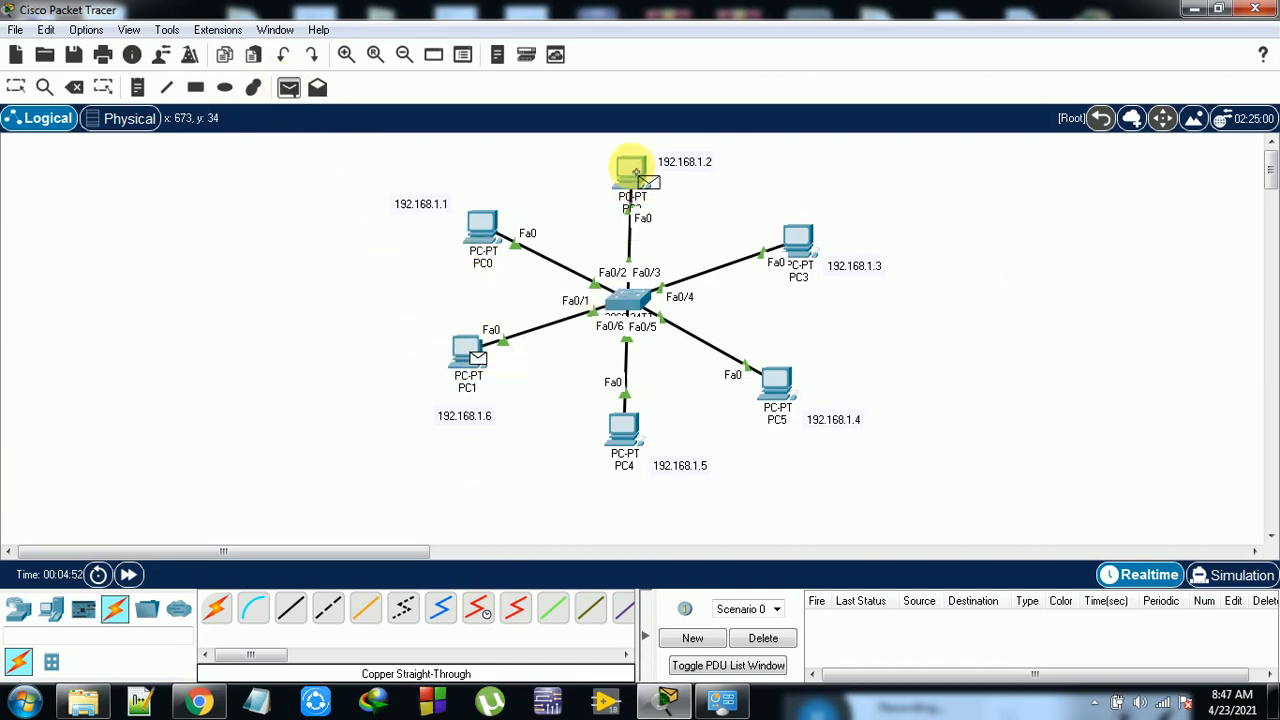
pyautogui.moveTo(632, 172)
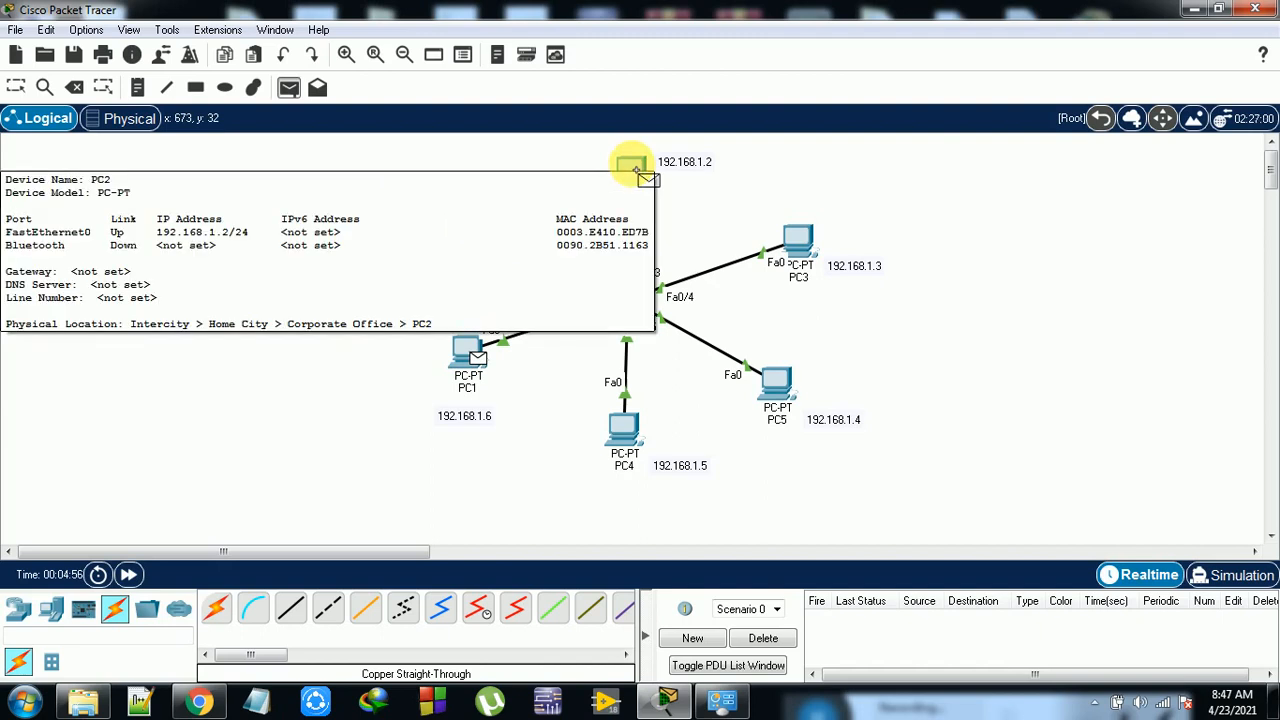
pyautogui.click(634, 168)
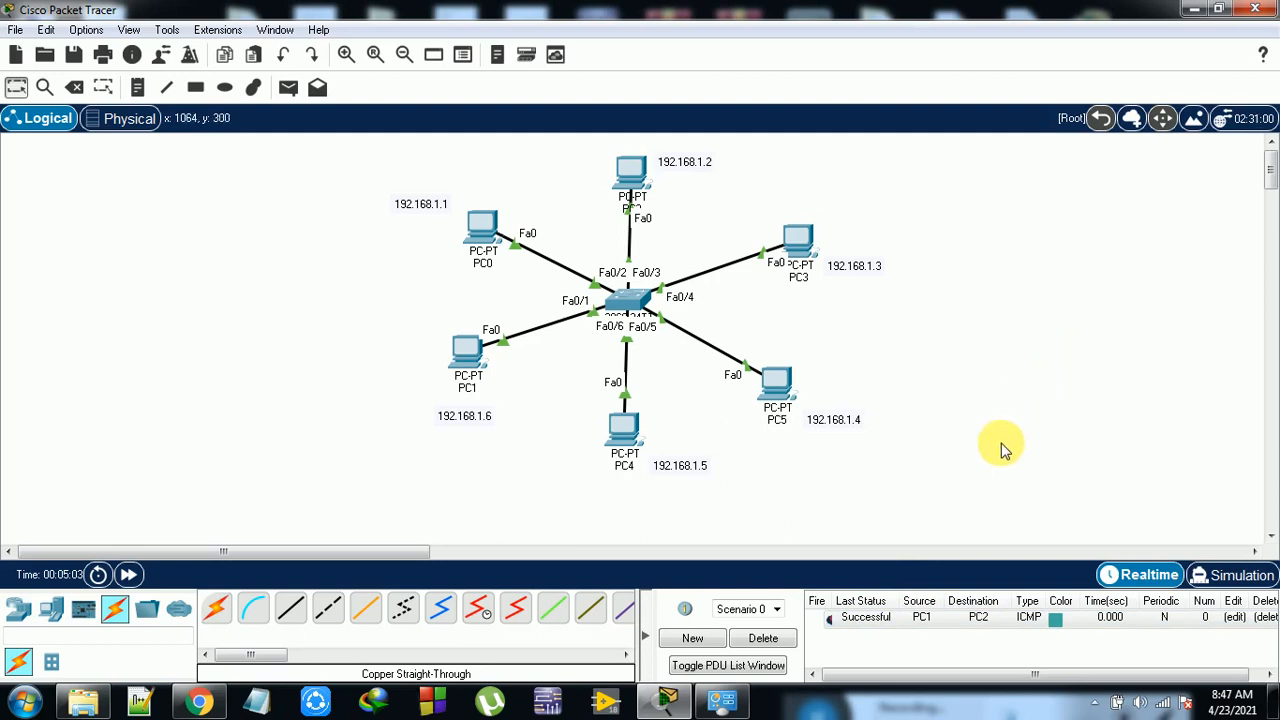
# Play the PC1-to-PC2 packet exchange in simulation mode, review its event list, and return to realtime mode
pyautogui.click(1240, 575)
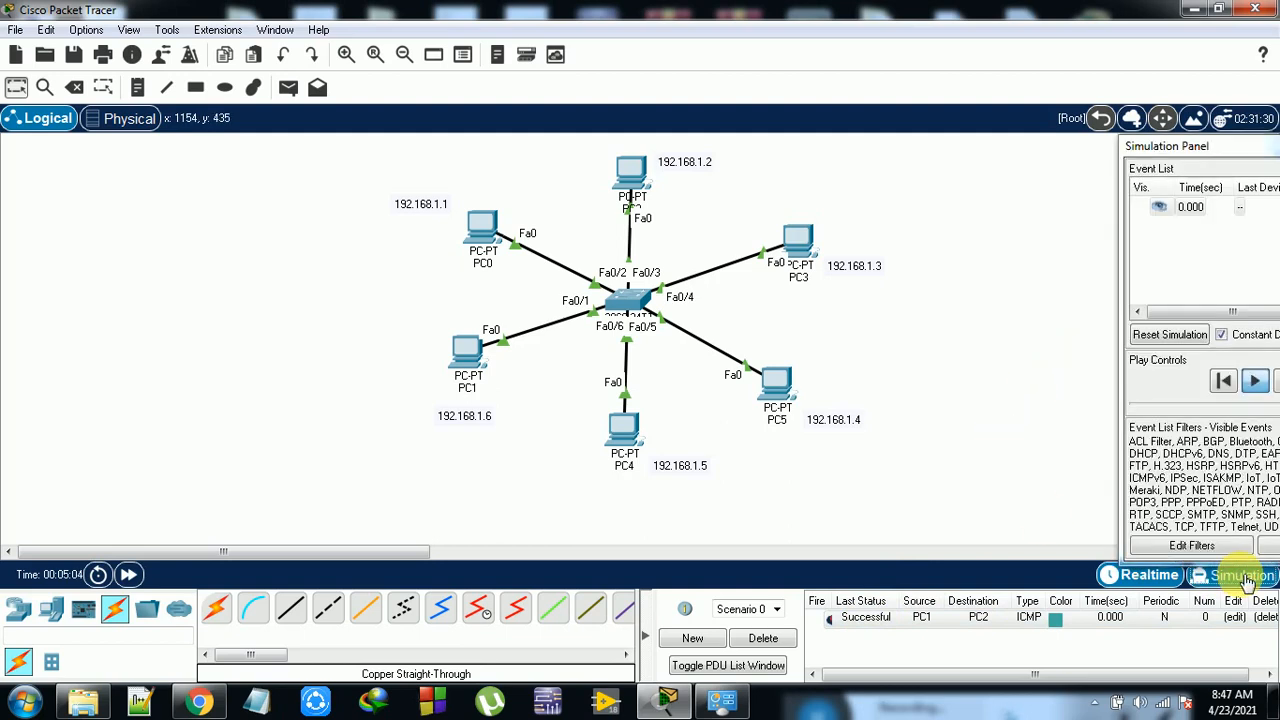
pyautogui.click(1254, 380)
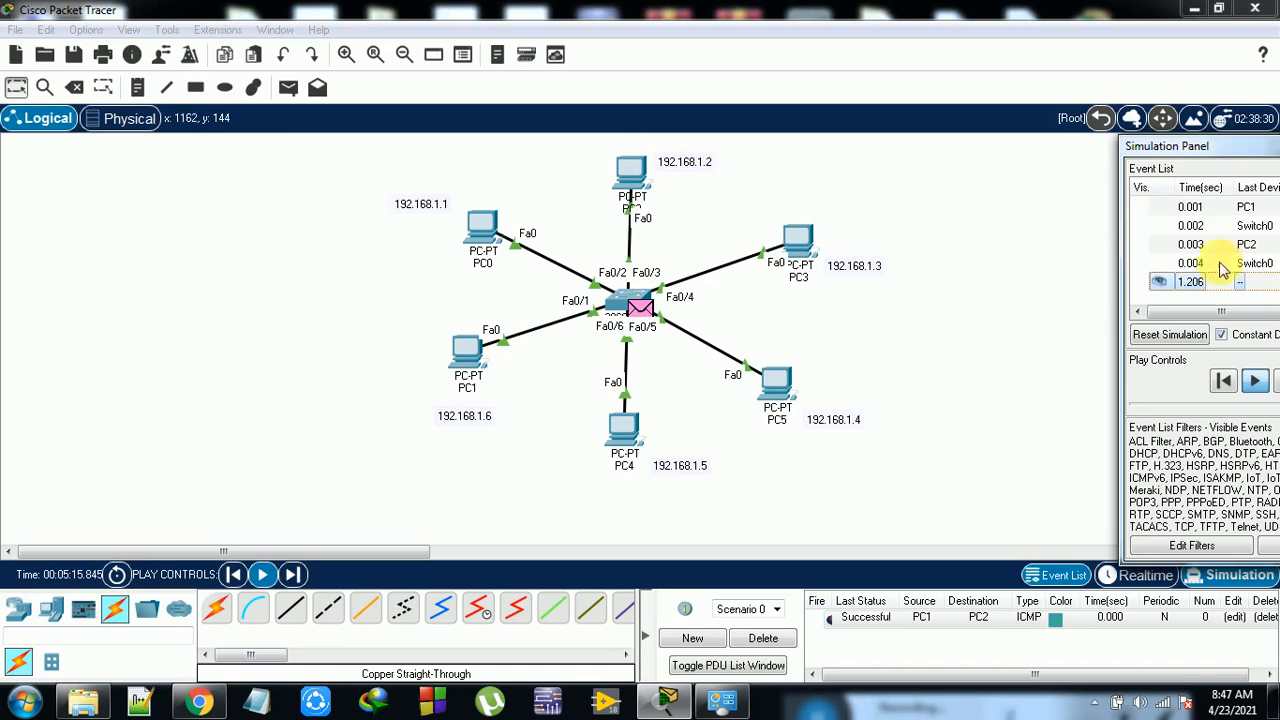
pyautogui.moveTo(1218, 150); pyautogui.dragTo(1050, 163)
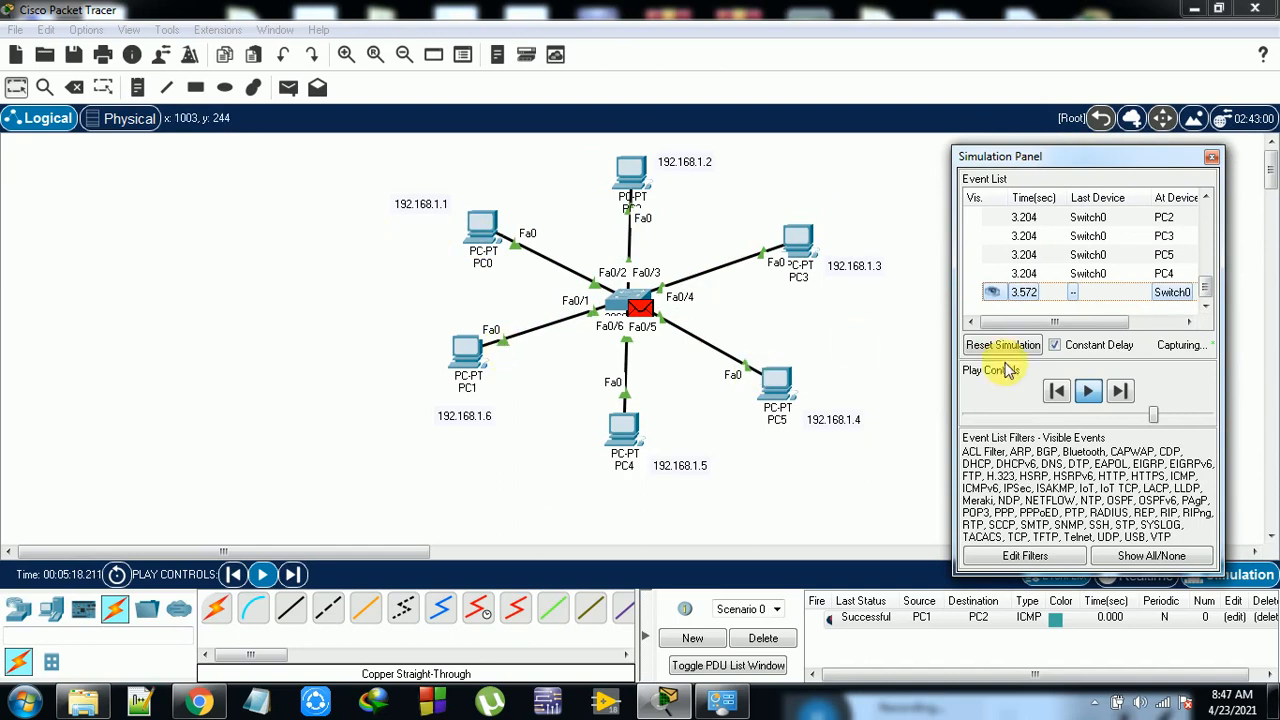
pyautogui.click(1213, 160)
pyautogui.click(1142, 575)
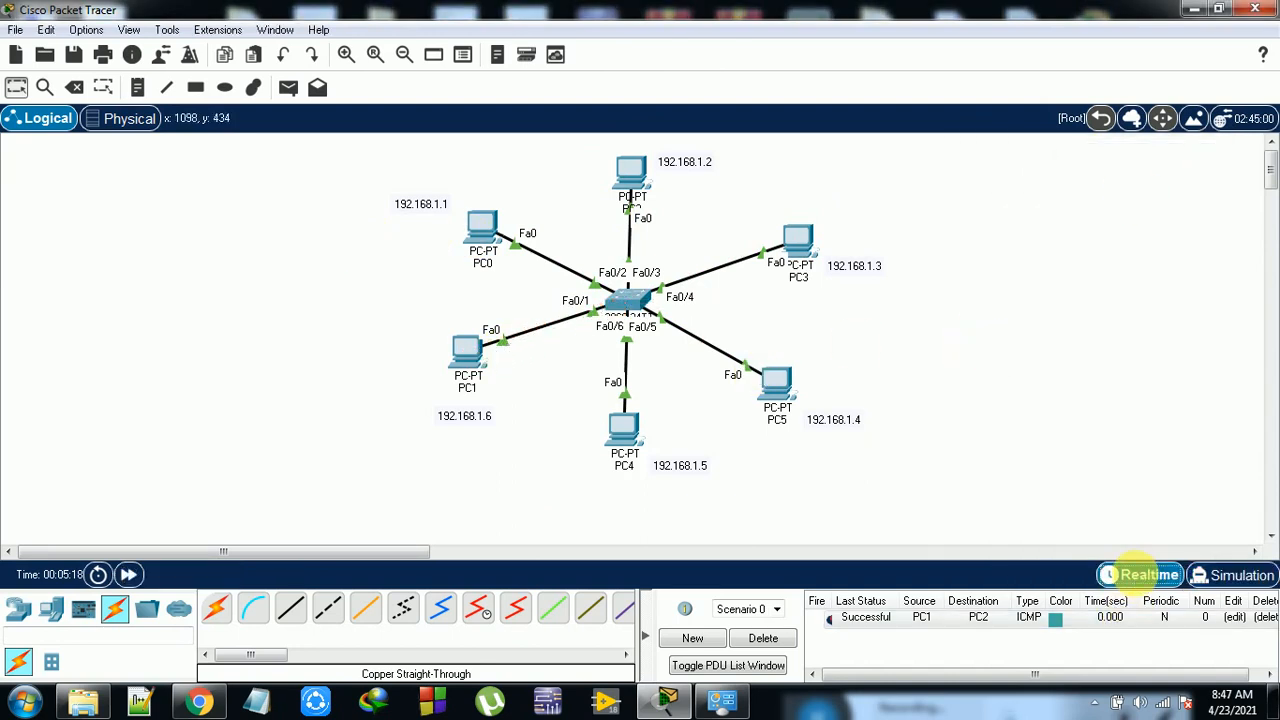
pyautogui.click(1245, 577)
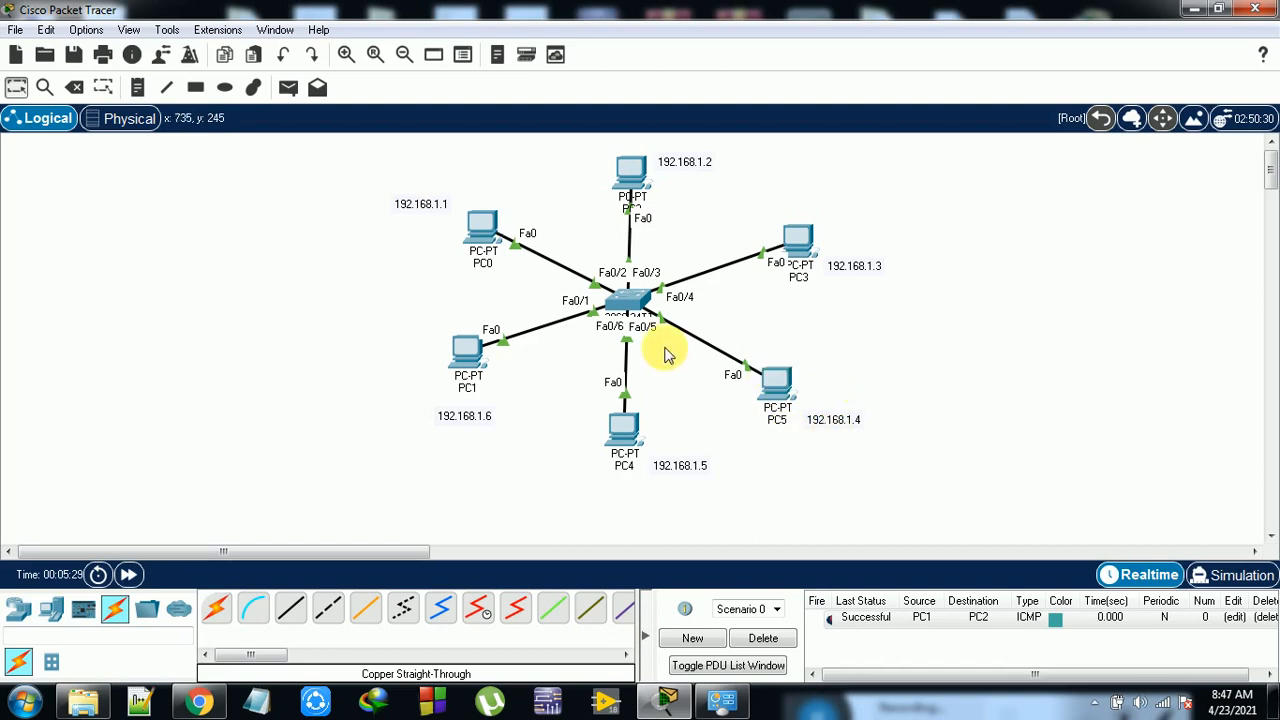
# Run ipconfig in PC0's command prompt to check its IP configuration, and close the PC0 window
pyautogui.click(483, 229)
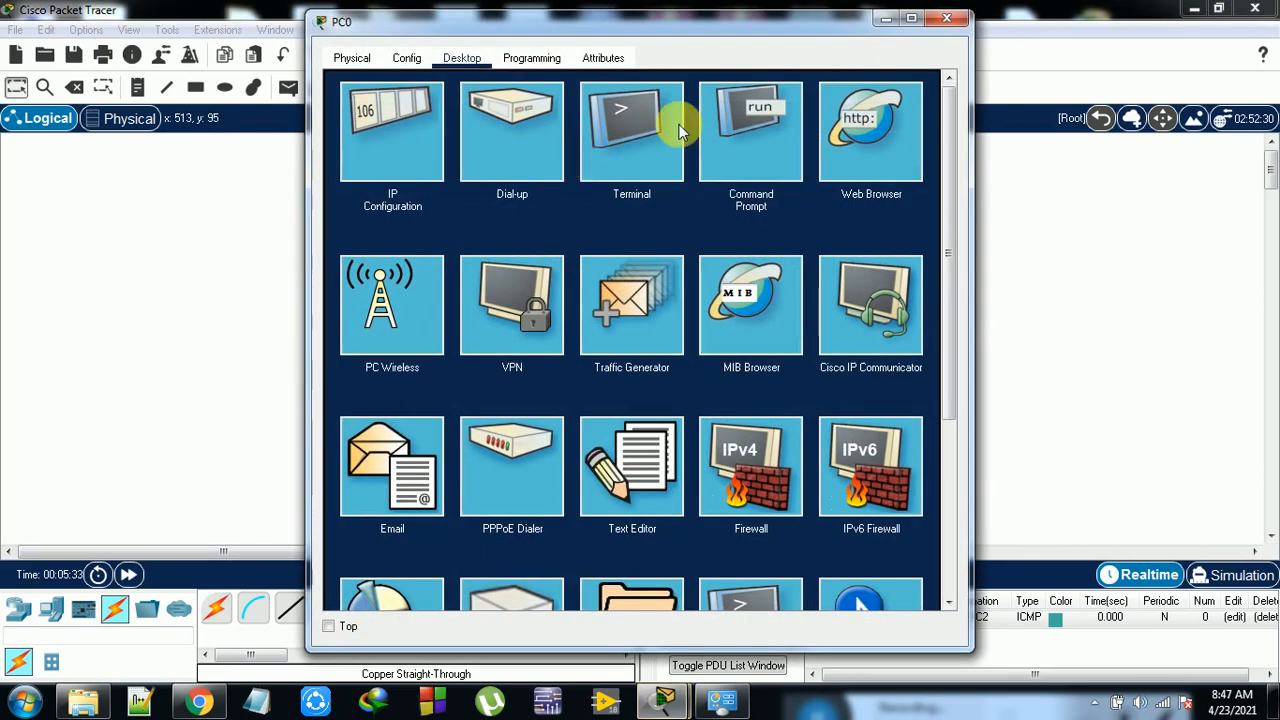
pyautogui.click(757, 108)
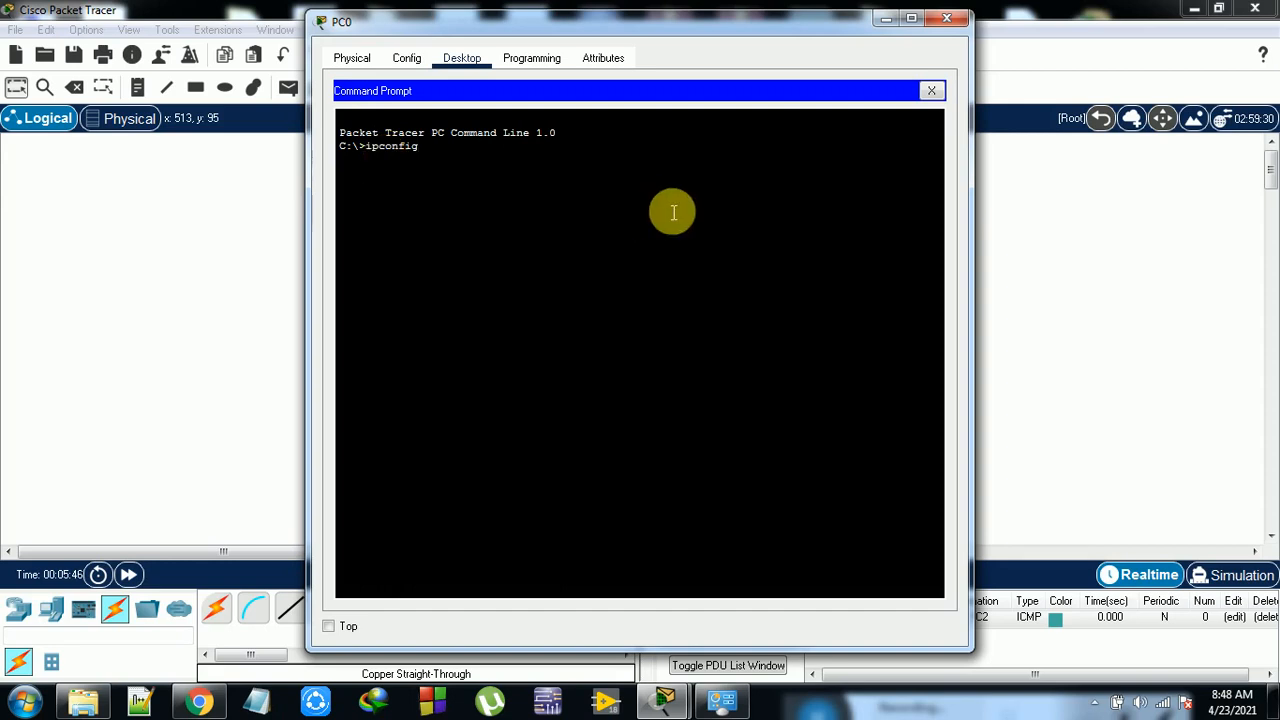
pyautogui.press('Return')
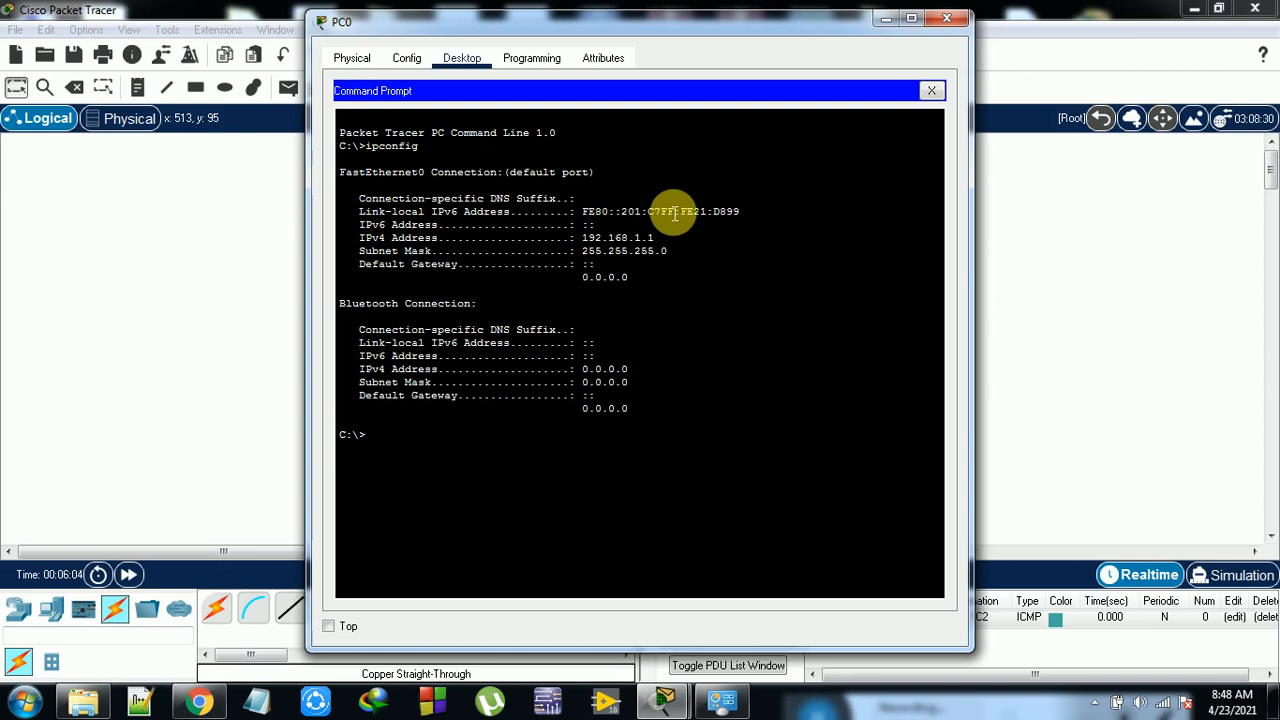
pyautogui.click(946, 18)
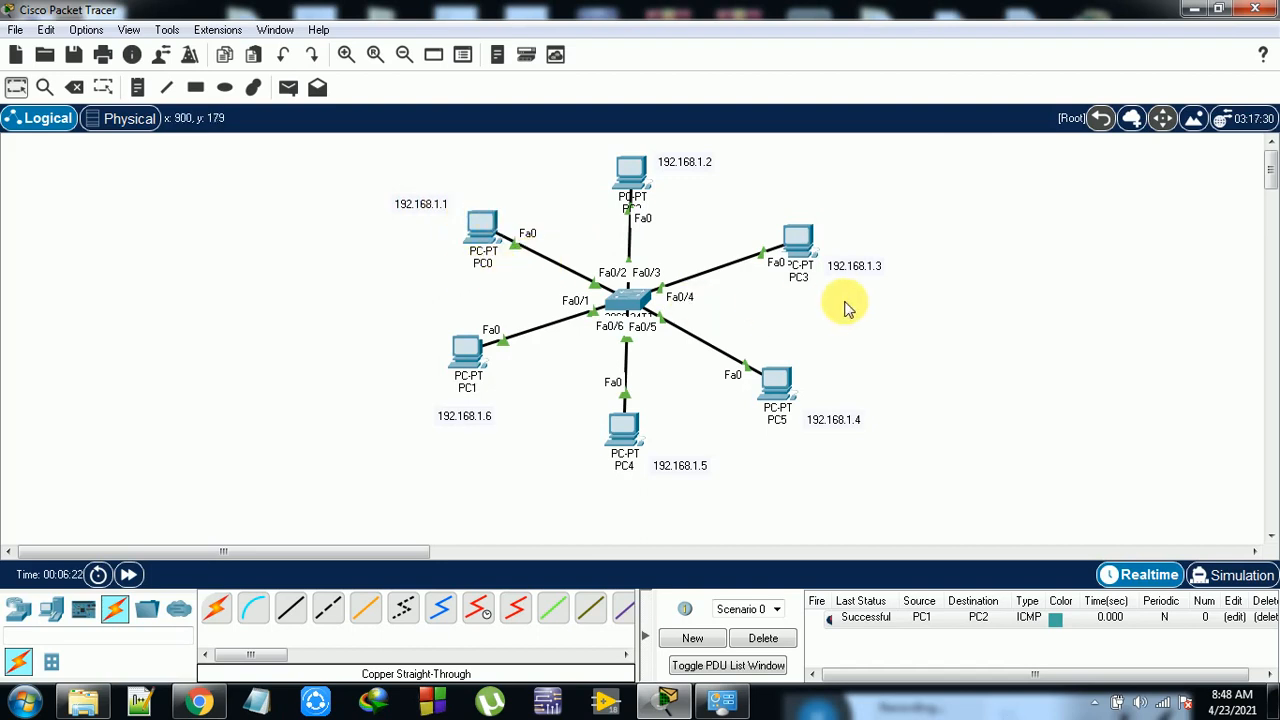
# Ping 192.168.1.3 from PC0's command prompt, review the replies, and minimize the PC0 window
pyautogui.click(484, 221)
pyautogui.click(757, 108)
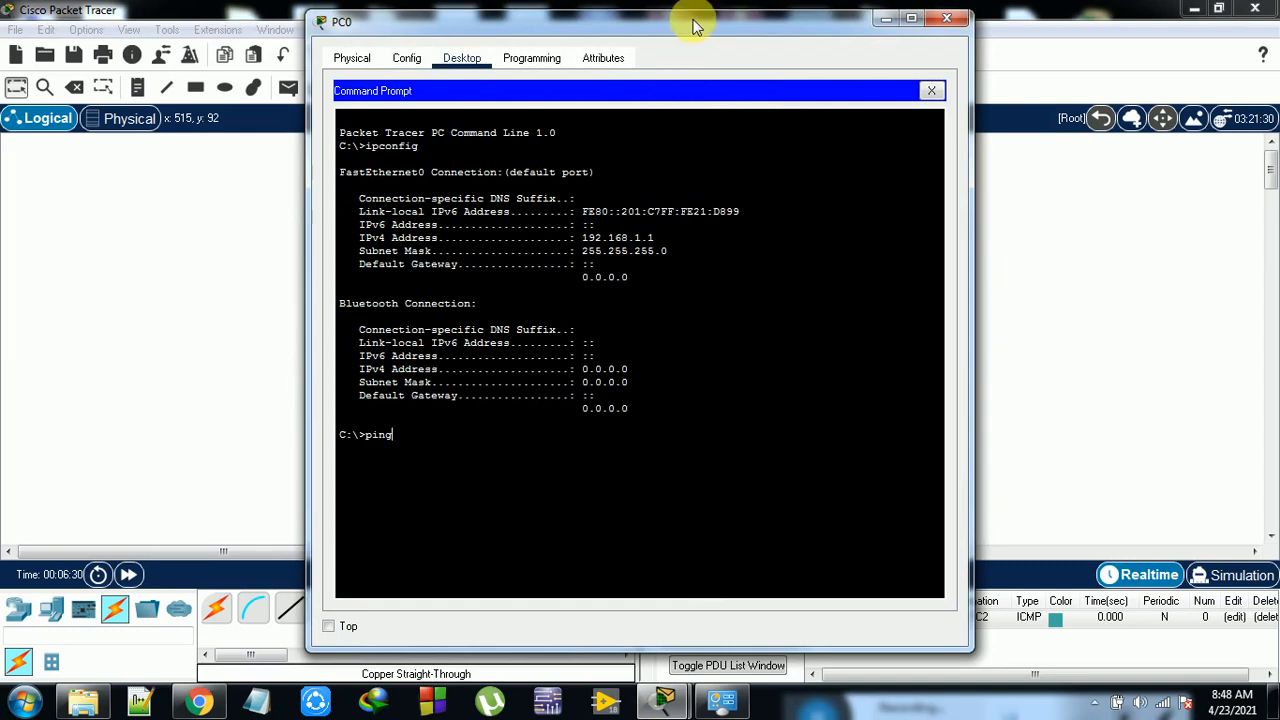
pyautogui.moveTo(691, 23); pyautogui.dragTo(733, 45)
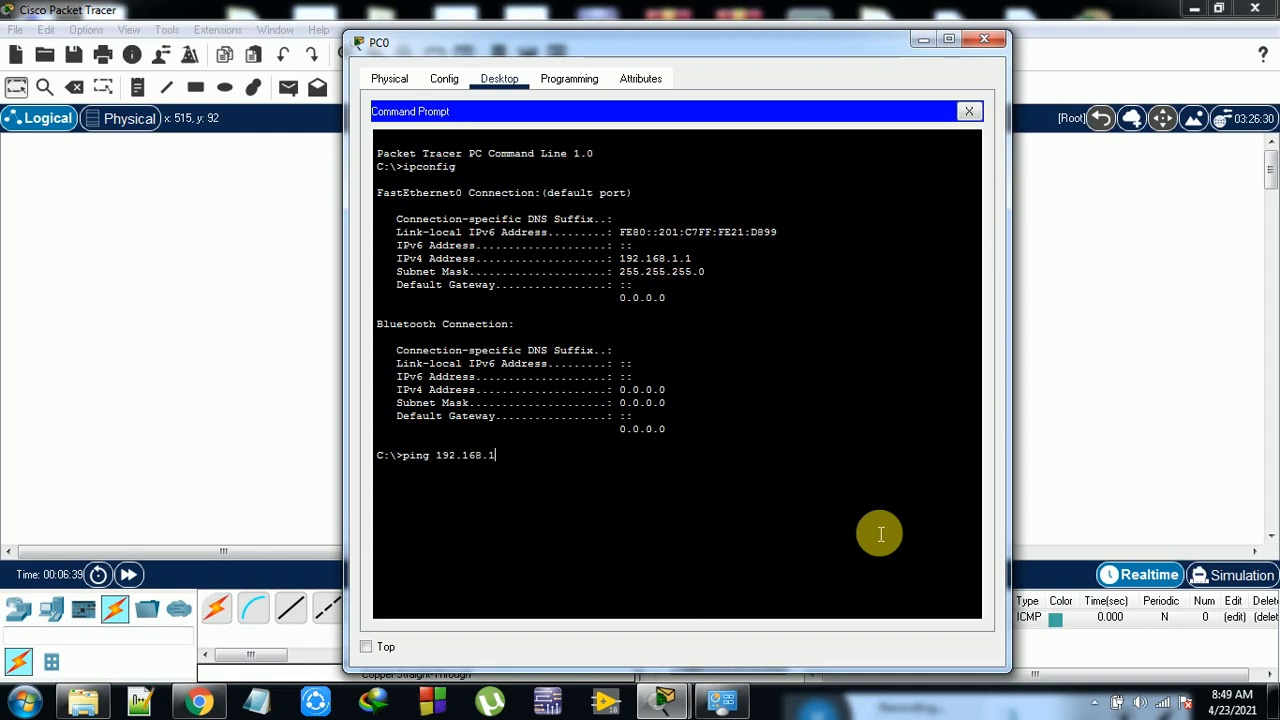
pyautogui.press('Return')
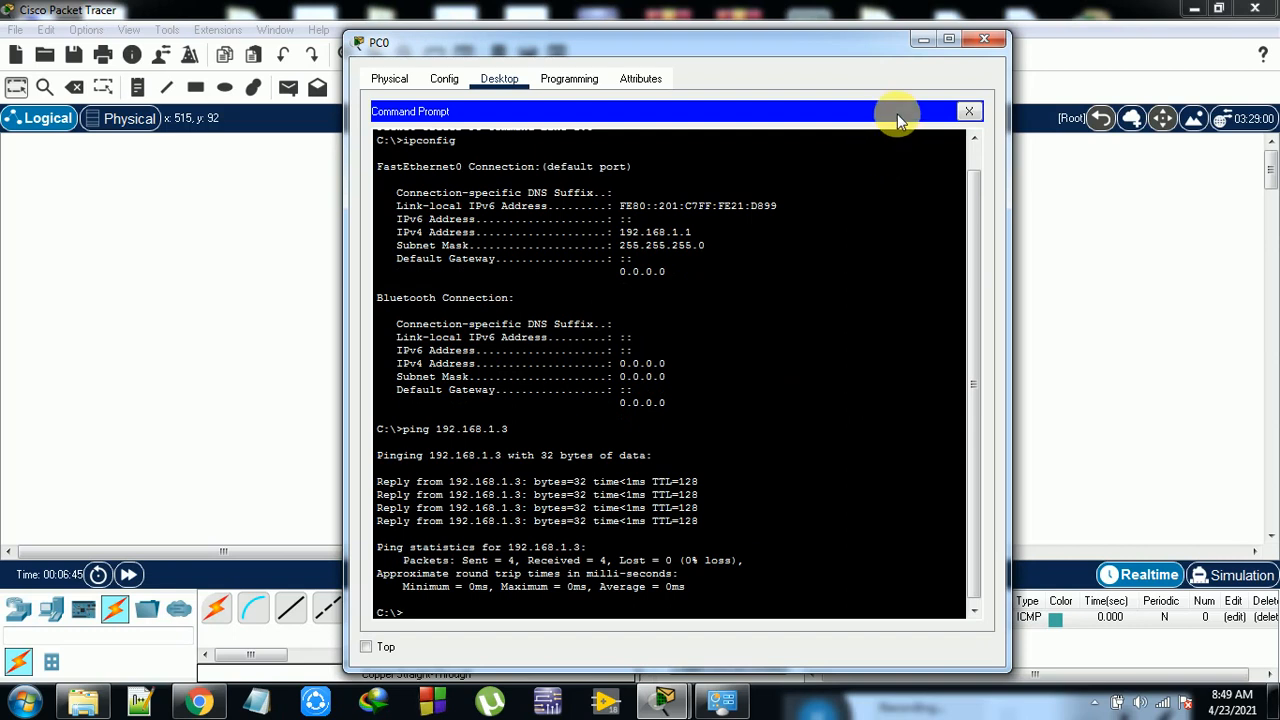
pyautogui.moveTo(971, 251); pyautogui.dragTo(977, 320)
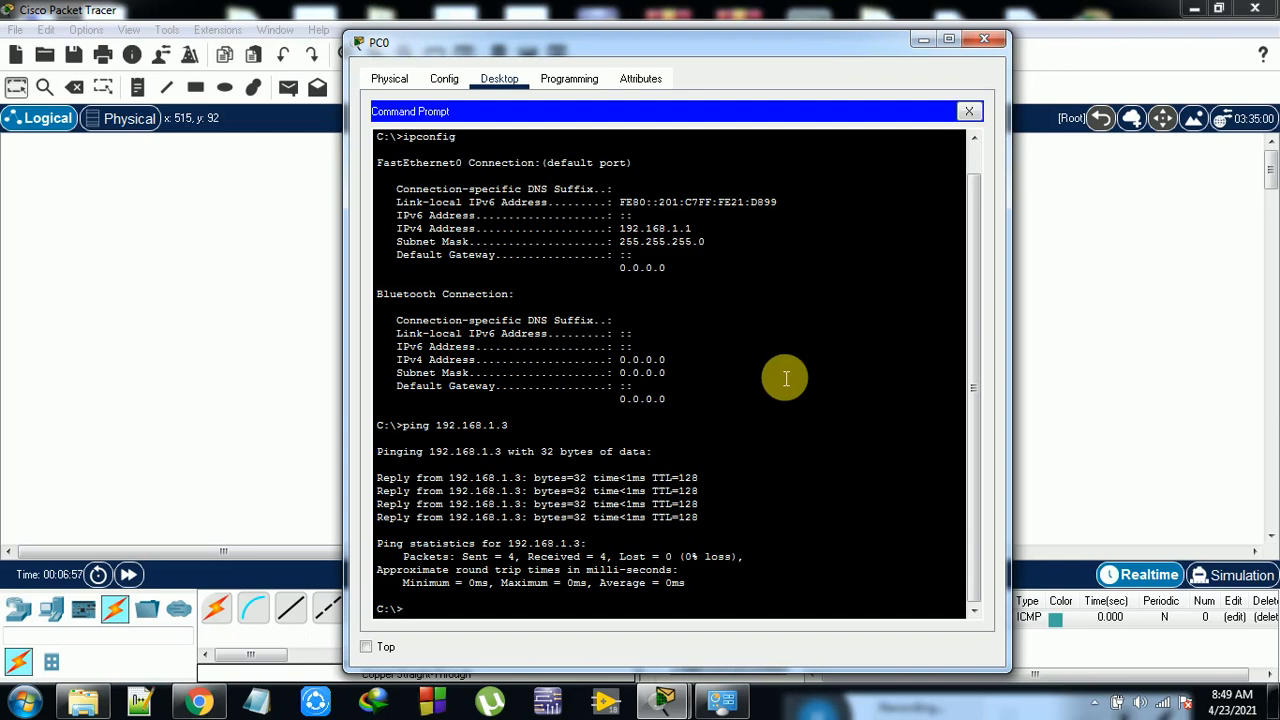
pyautogui.click(922, 38)
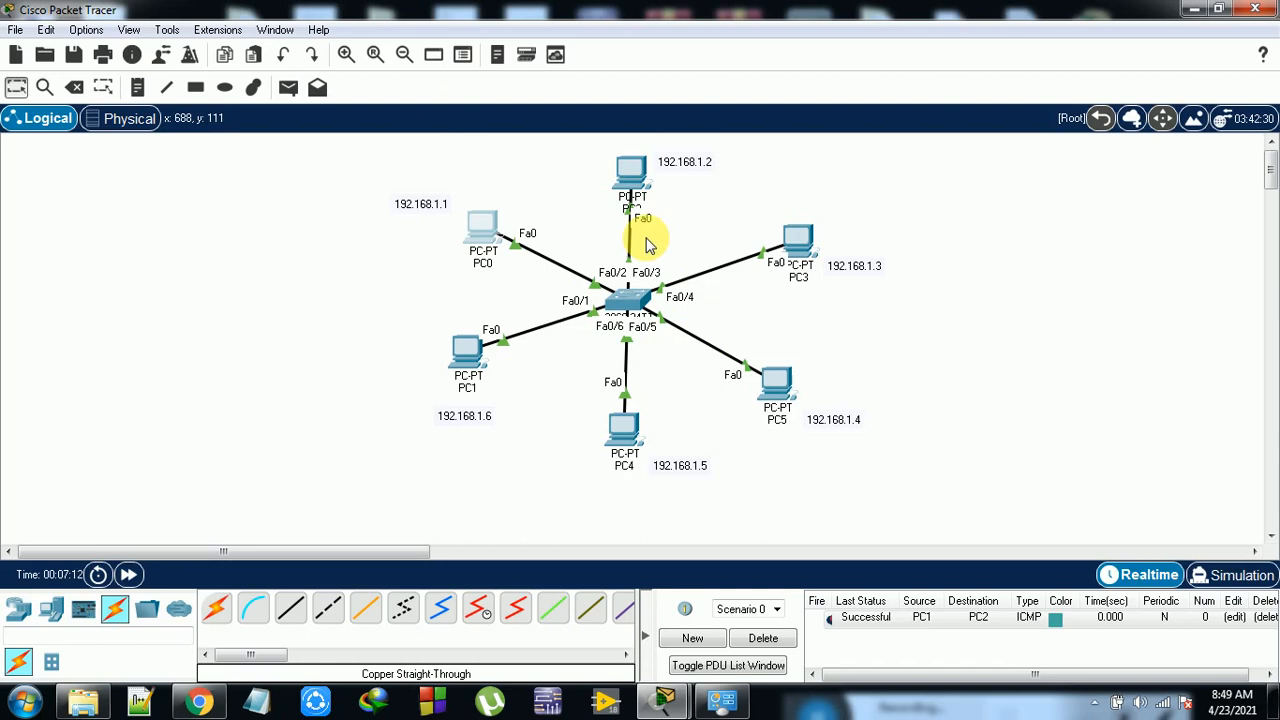
# Start saving the topology and browse to the folder C:\DCCN 2018-2019\DCCN lab manual\packet tracer
pyautogui.click(73, 55)
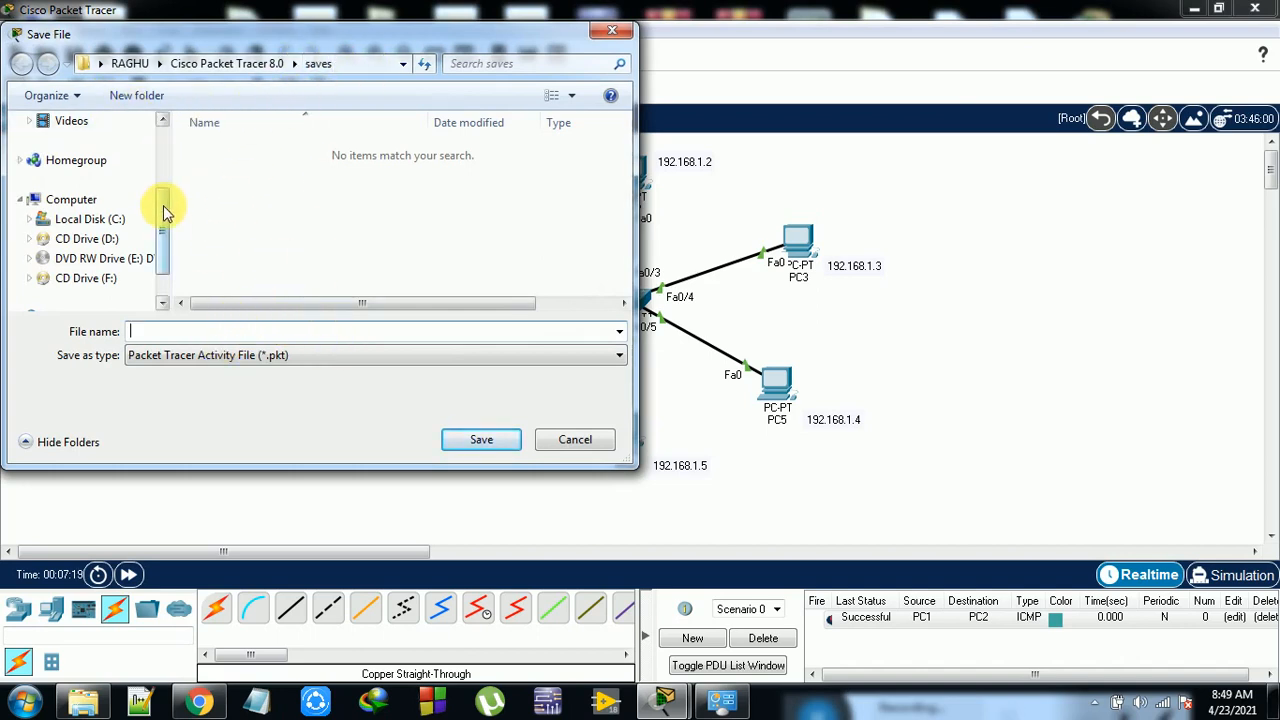
pyautogui.moveTo(163, 209); pyautogui.dragTo(160, 125)
pyautogui.click(88, 129)
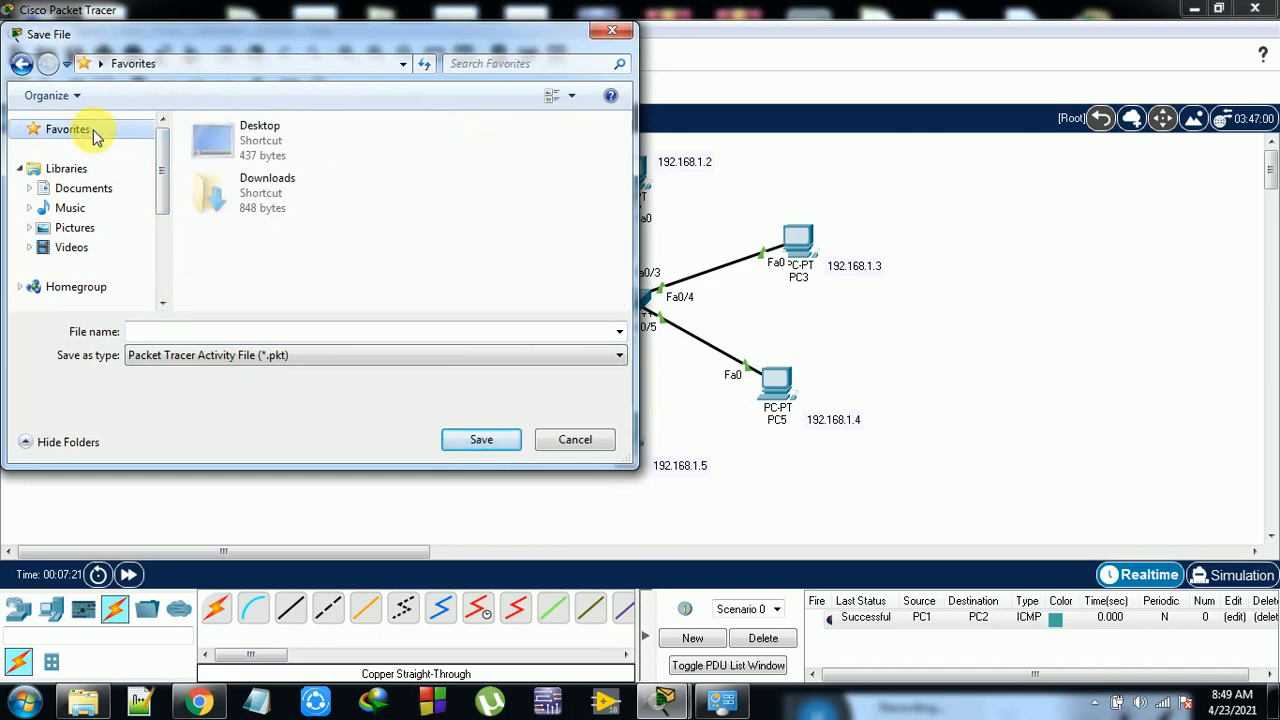
pyautogui.doubleClick(222, 138)
pyautogui.doubleClick(262, 292)
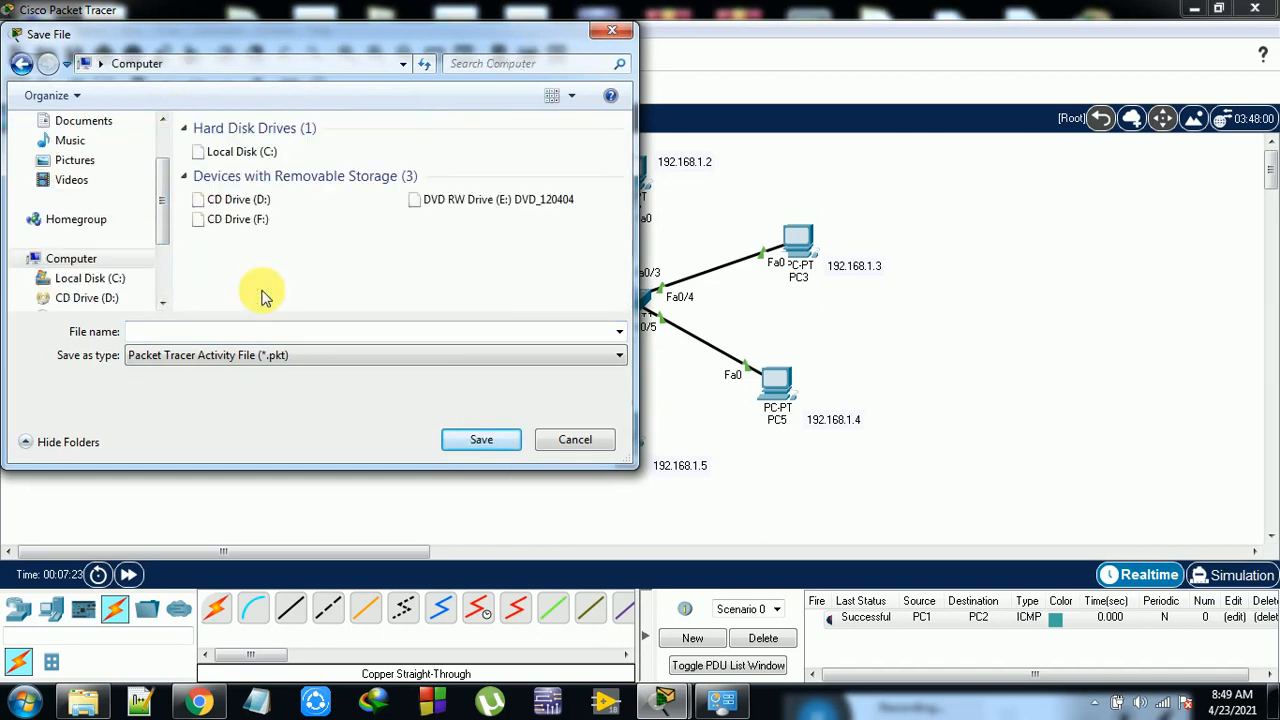
pyautogui.doubleClick(236, 151)
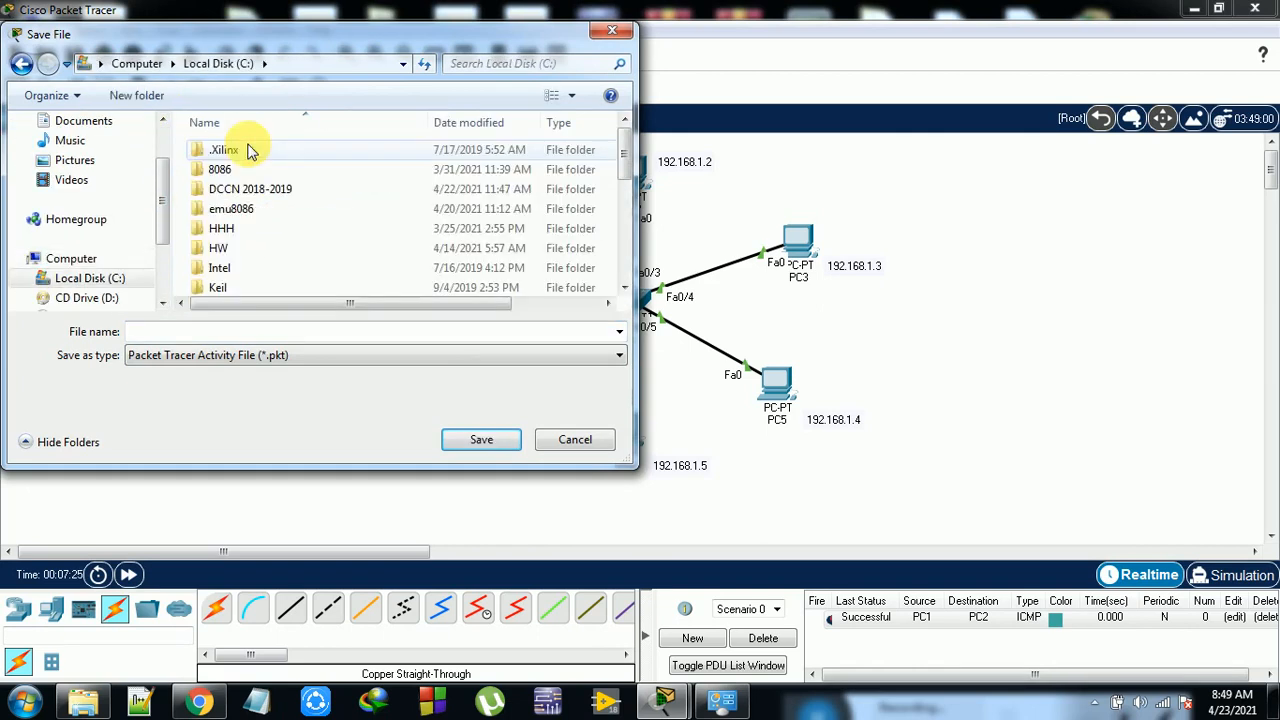
pyautogui.doubleClick(258, 189)
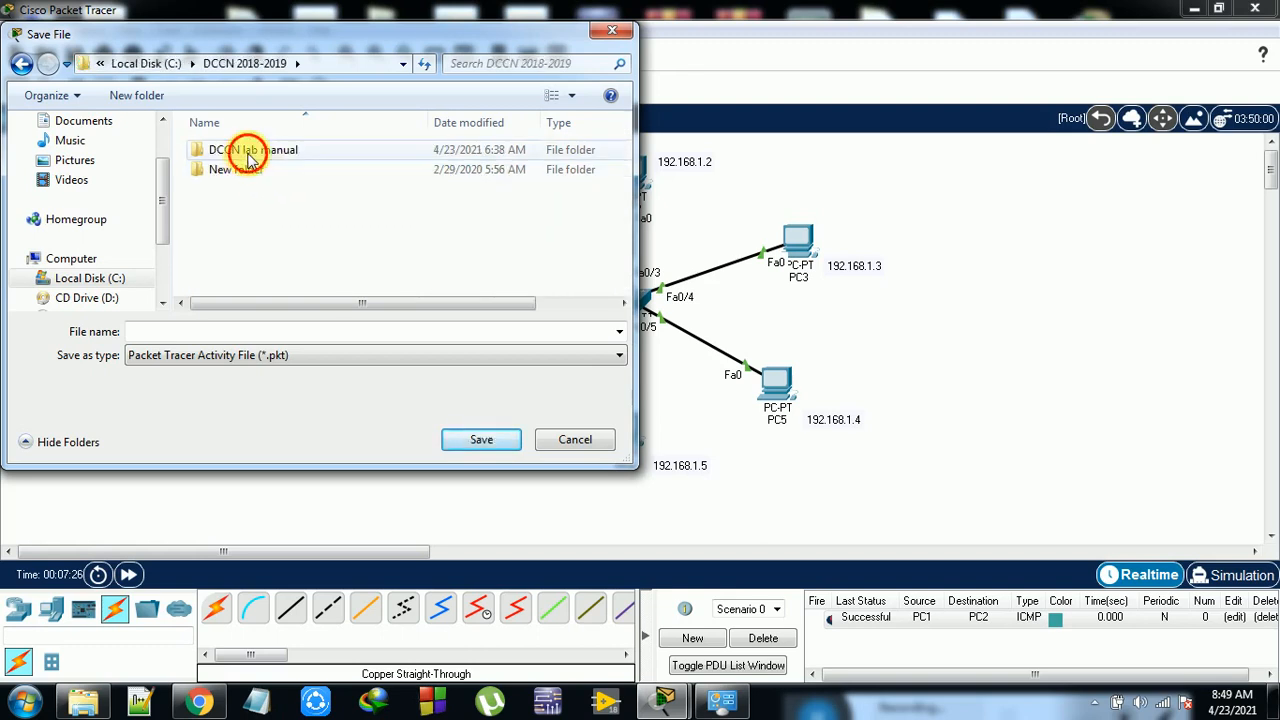
pyautogui.doubleClick(246, 152)
pyautogui.doubleClick(243, 210)
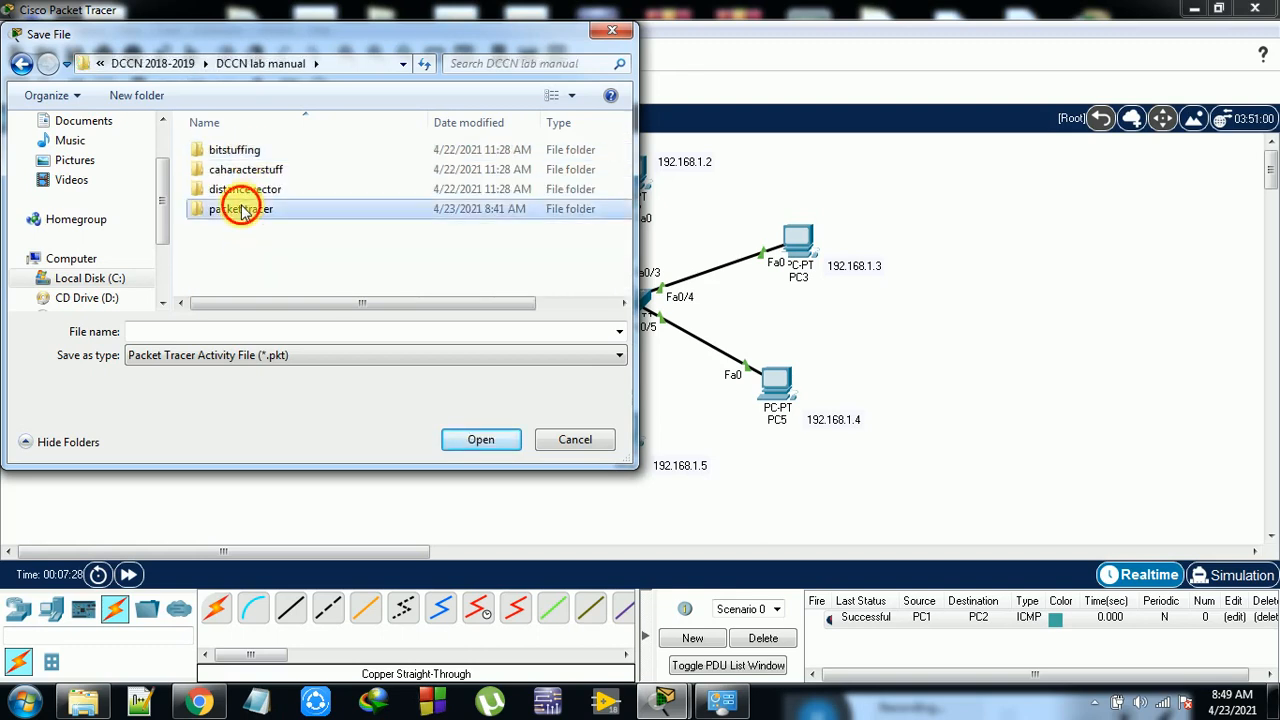
# Save the topology under the file name star as a Packet Tracer activity file and minimize the program window
pyautogui.click(208, 333)
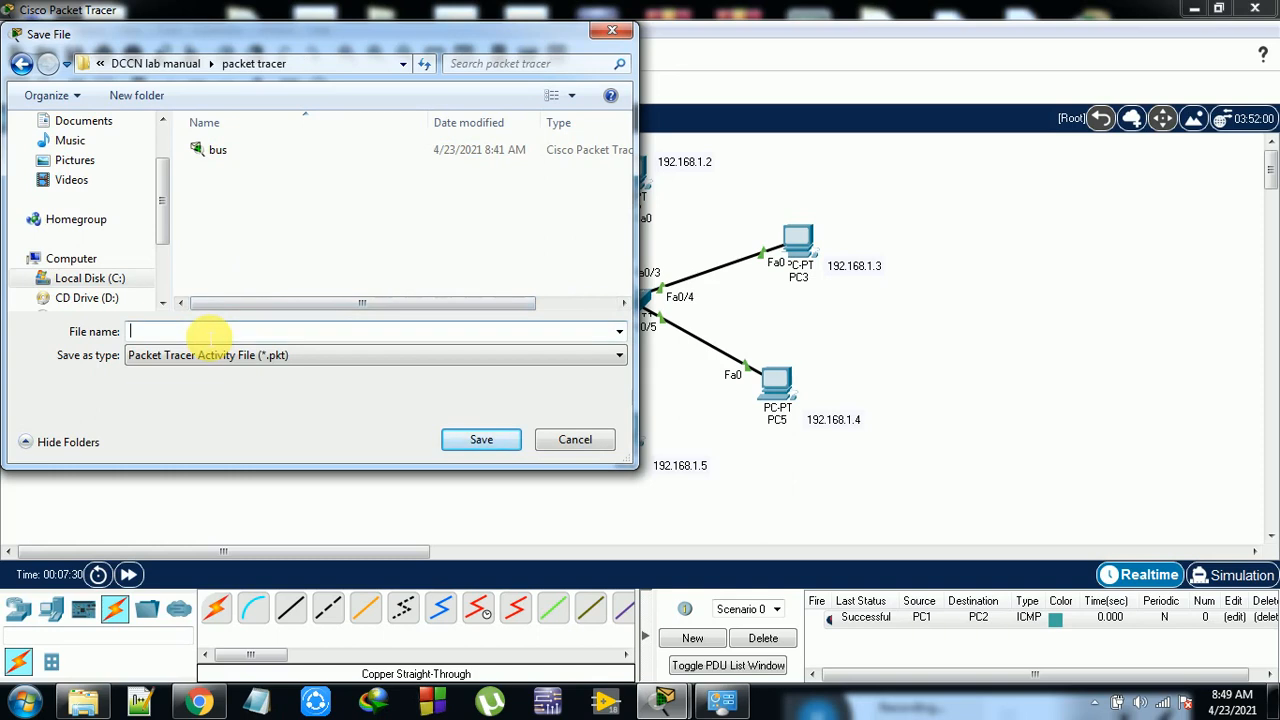
pyautogui.write('star')
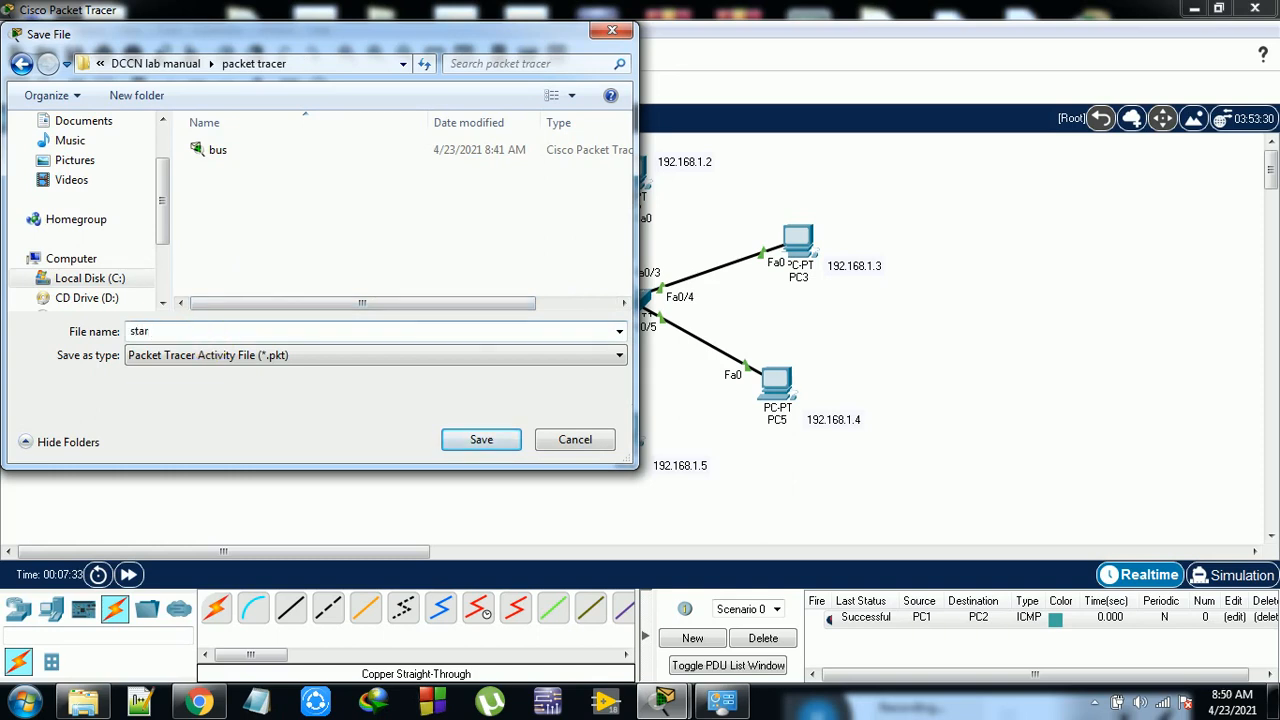
pyautogui.press('Return')
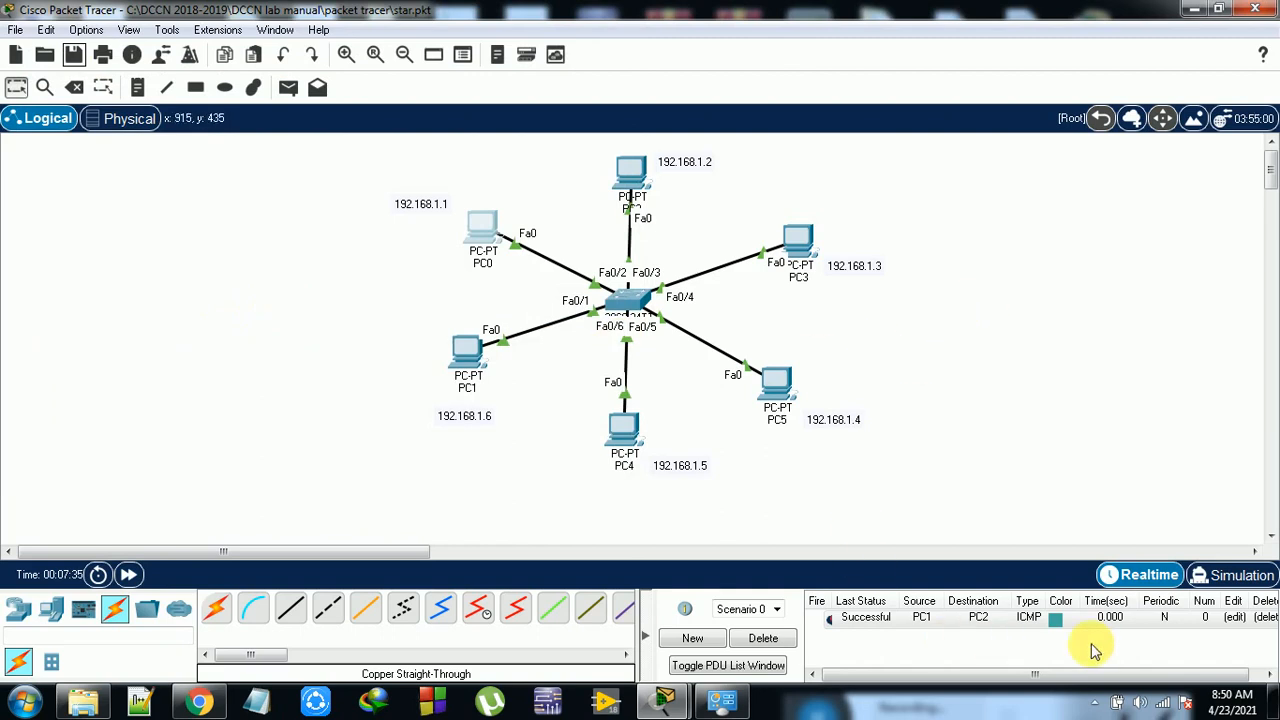
pyautogui.click(1200, 12)
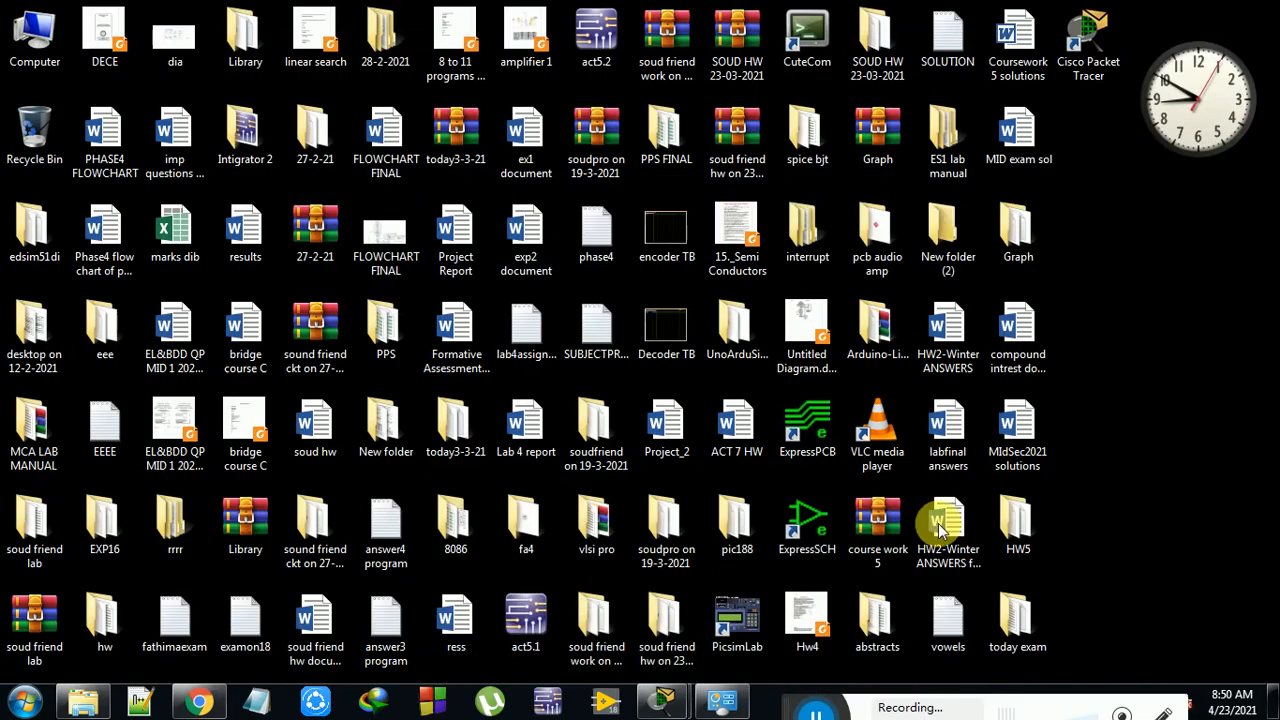